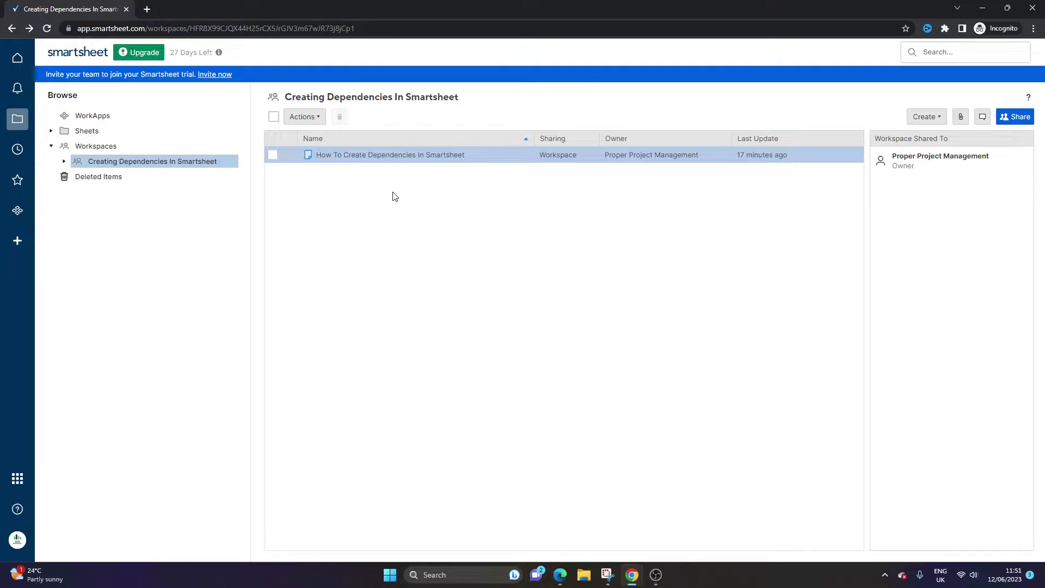
Step: Open the "How To Create Dependencies In Smartsheet" sheet from the workspace
{"action": "left_click", "coordinate": [396, 156]}
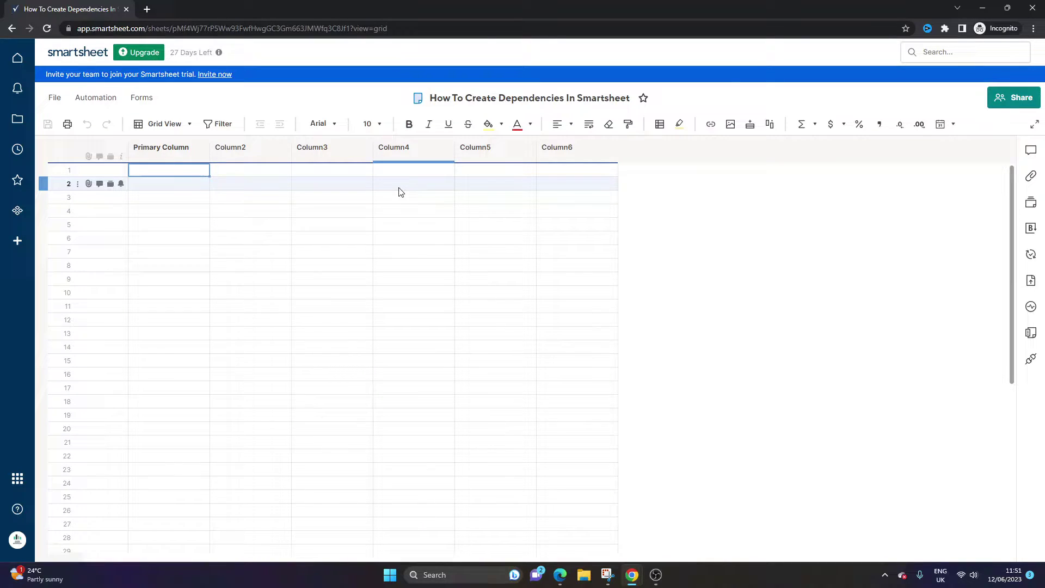
{"action": "left_click", "coordinate": [398, 187]}
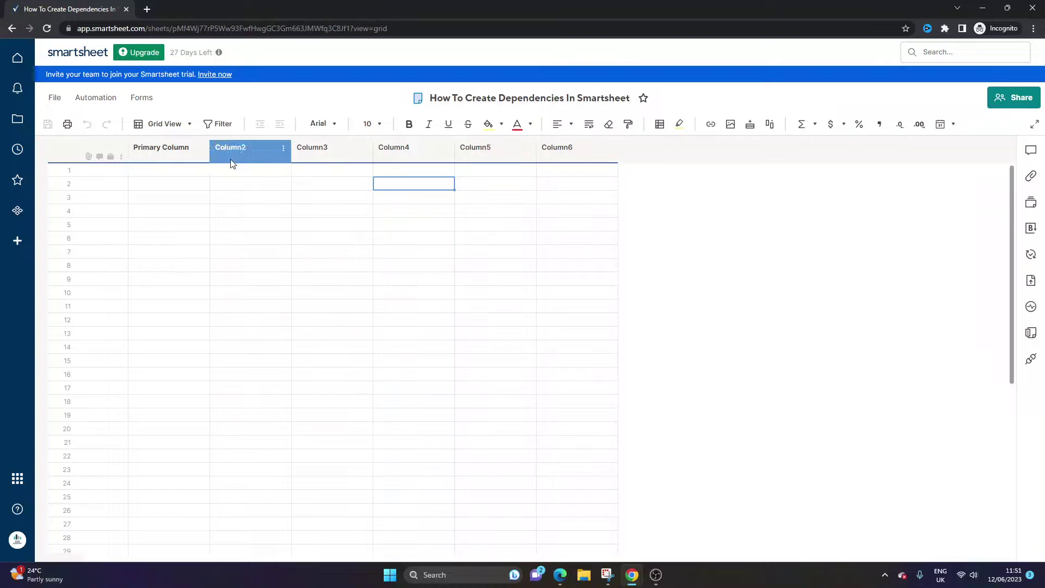
Step: Examine the blank sheet's default columns from Column2 through Column6 and the cells in row 2
{"action": "left_click", "coordinate": [289, 150]}
{"action": "left_click", "coordinate": [328, 149]}
{"action": "left_click", "coordinate": [398, 150]}
{"action": "left_click", "coordinate": [487, 151]}
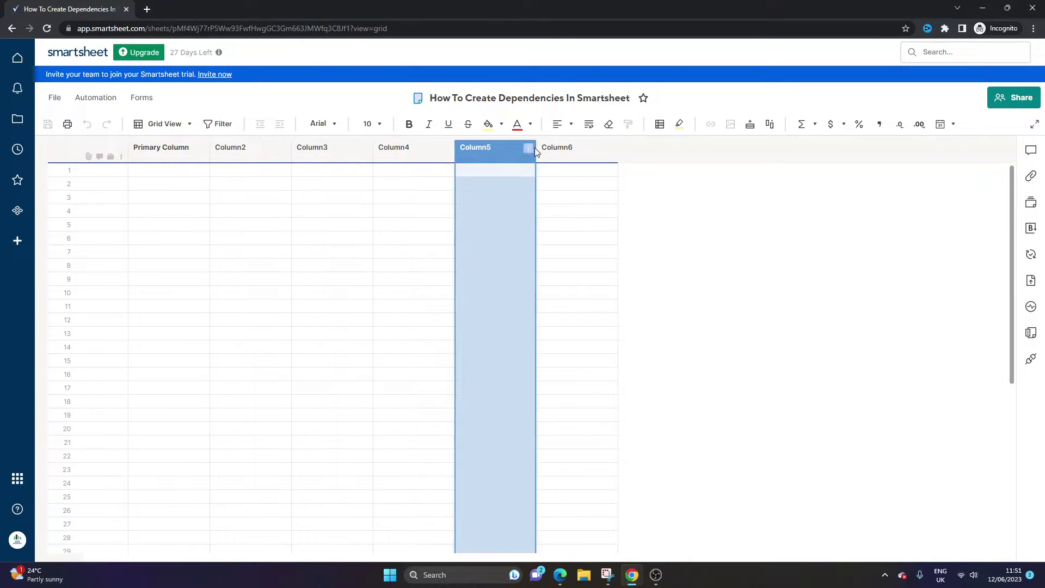
{"action": "left_click", "coordinate": [552, 153]}
{"action": "left_click", "coordinate": [410, 185]}
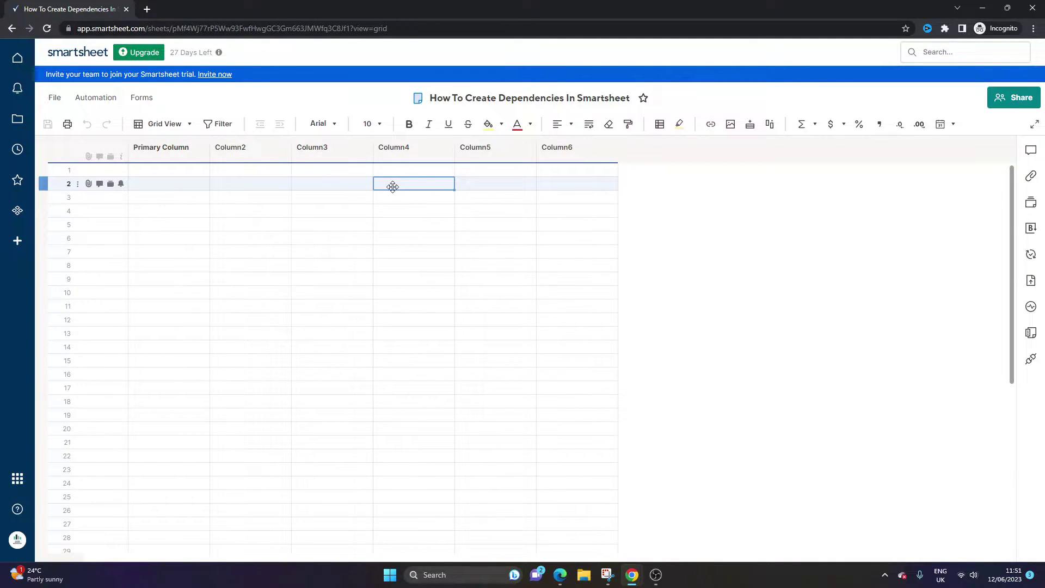
{"action": "left_click", "coordinate": [360, 184]}
{"action": "left_click", "coordinate": [248, 184]}
{"action": "left_click", "coordinate": [205, 181]}
Step: Rename the Primary Column to "Task"
{"action": "double_click", "coordinate": [172, 156]}
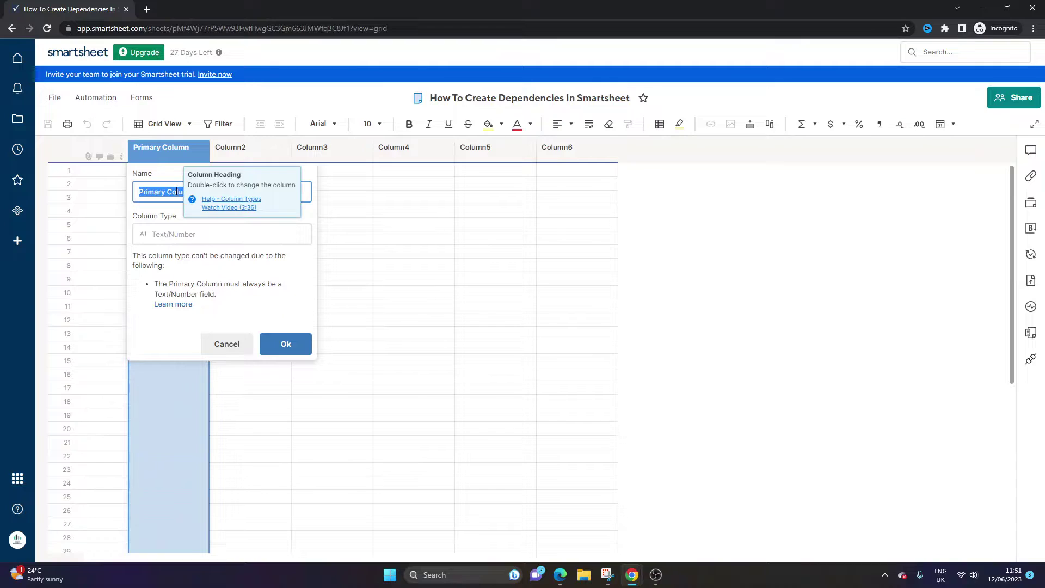
{"action": "type", "text": "Task"}
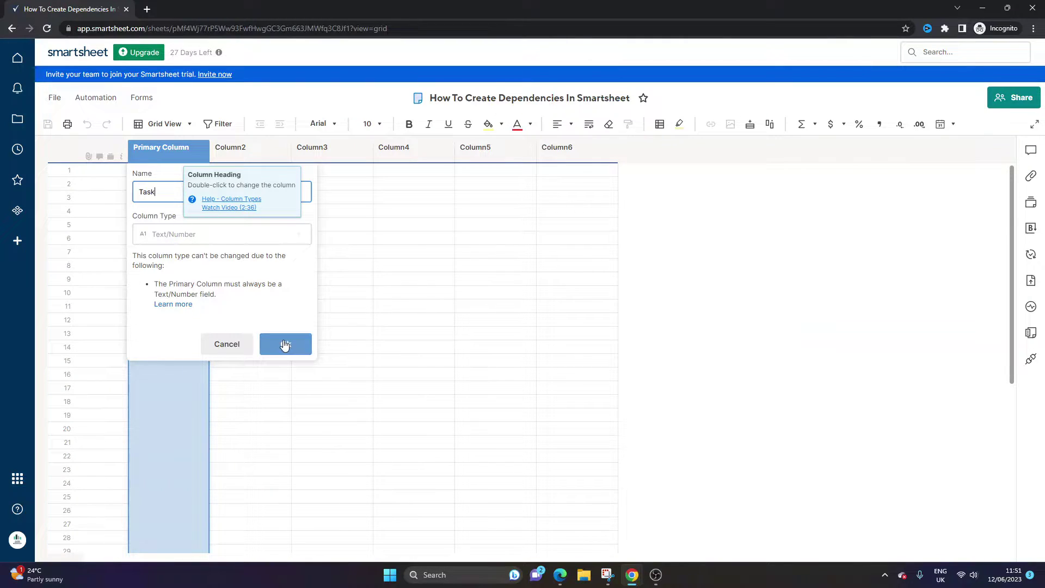
{"action": "left_click", "coordinate": [285, 344]}
{"action": "left_click", "coordinate": [343, 240]}
Step: Enter "Project Initiation" in the Task column at row 2 and make it bold
{"action": "left_click", "coordinate": [185, 187]}
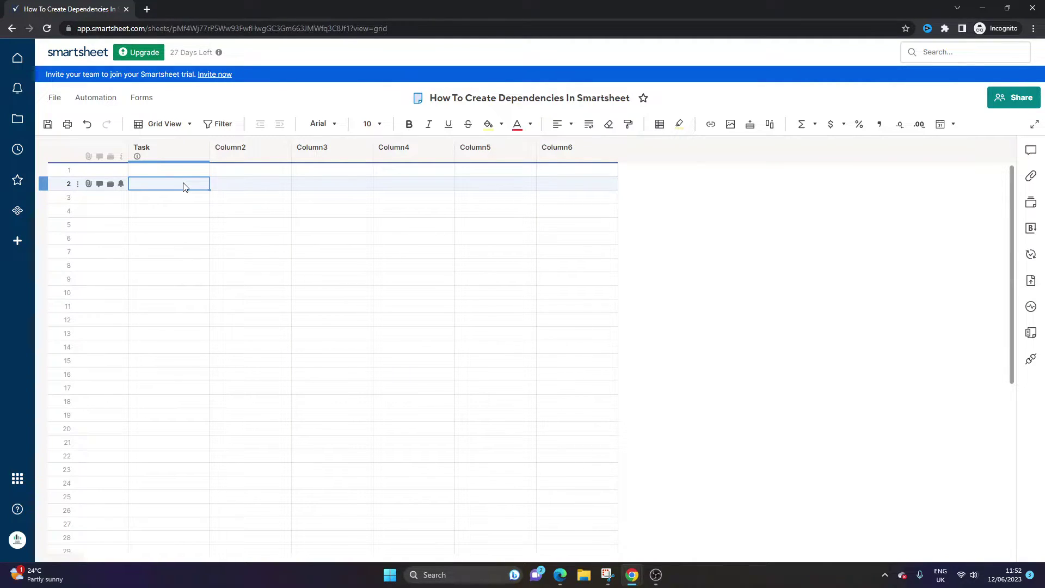
{"action": "type", "text": "PR"}
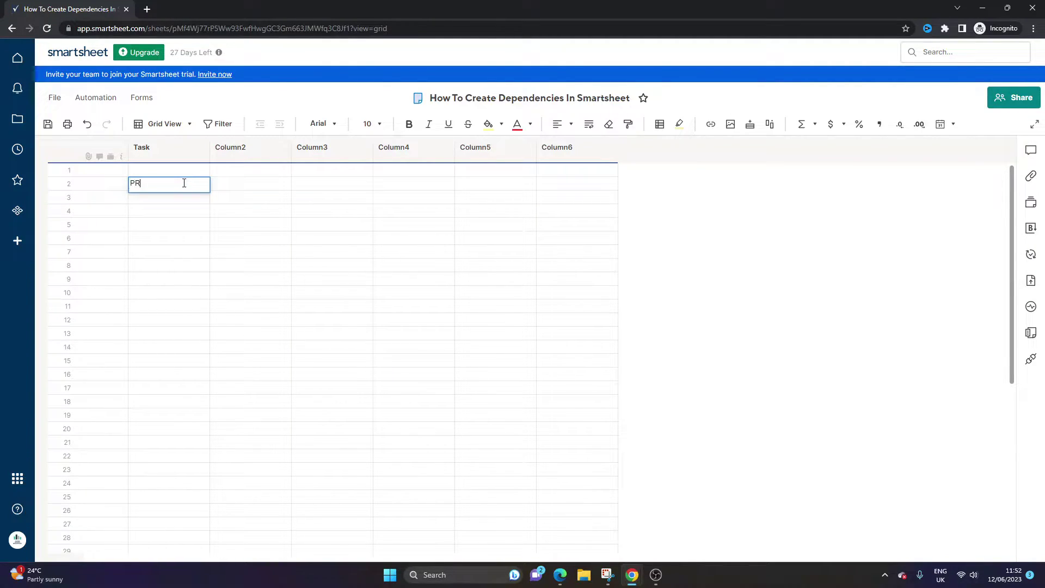
{"action": "type", "text": "oject Initiation"}
{"action": "key", "text": "Return"}
{"action": "left_click", "coordinate": [184, 183]}
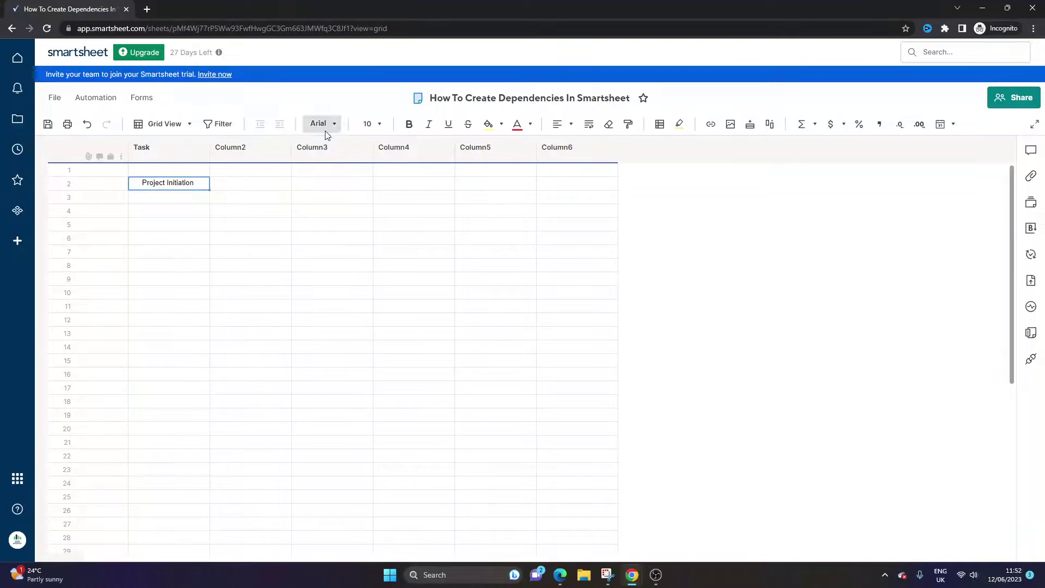
{"action": "left_click", "coordinate": [408, 124]}
Step: Enter "Discuss requirements with Client" as non-bold text in row 3 of the Task column and widen the column to fit
{"action": "left_click", "coordinate": [185, 197]}
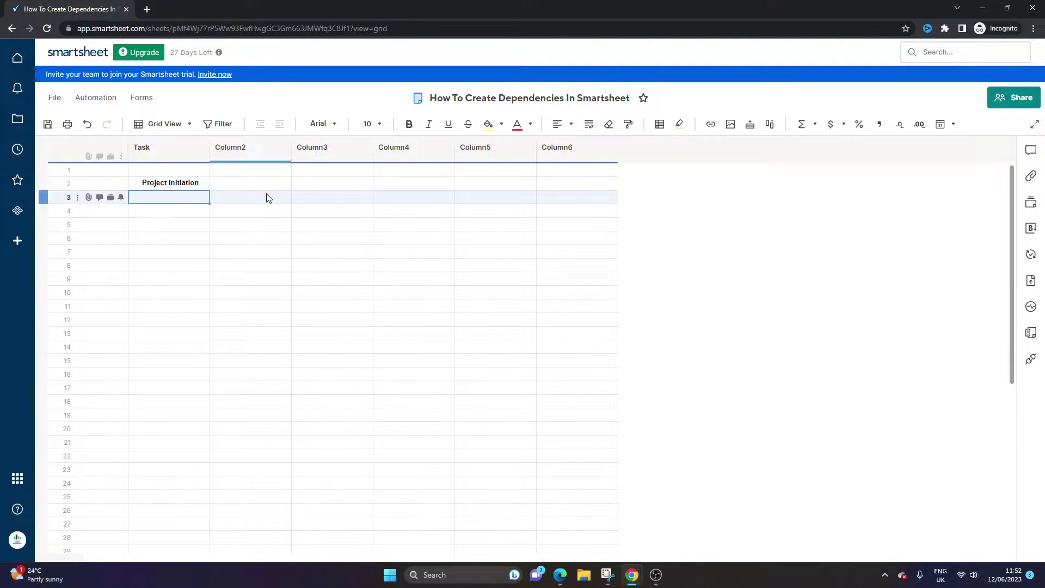
{"action": "type", "text": "Discuss r"}
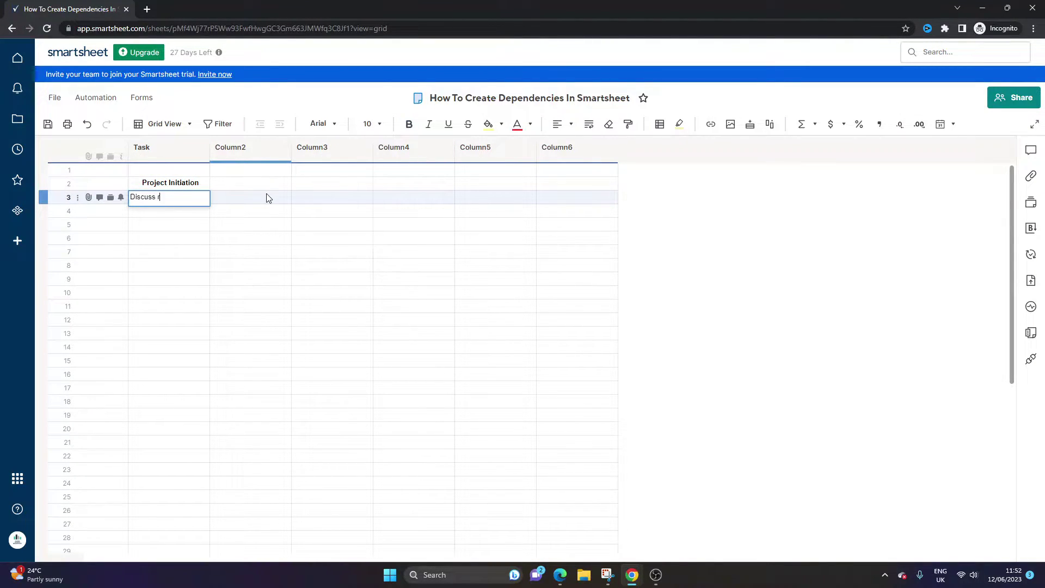
{"action": "type", "text": "equirements with Client"}
{"action": "key", "text": "Return"}
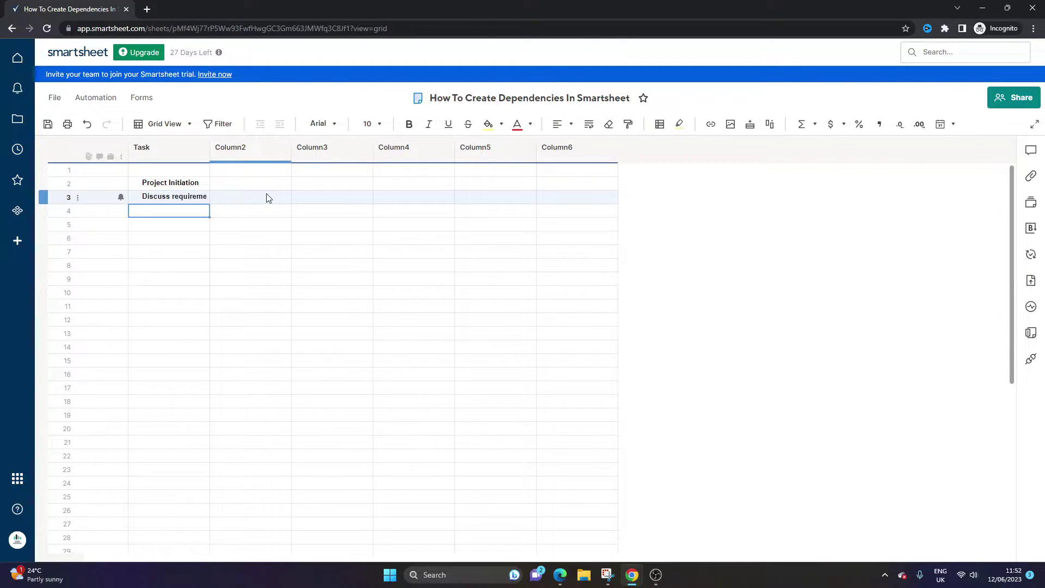
{"action": "key", "text": "Up"}
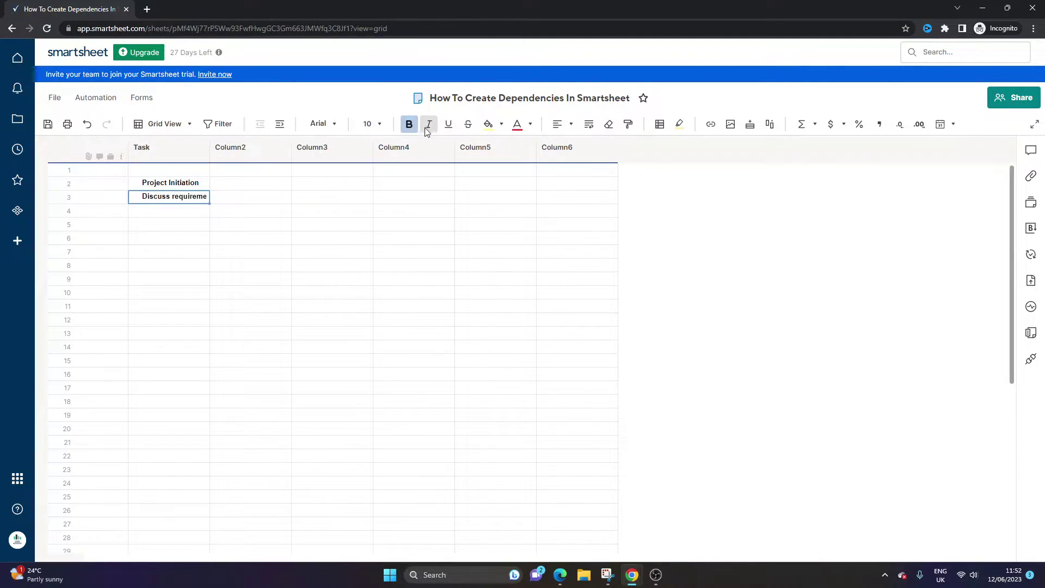
{"action": "double_click", "coordinate": [209, 147]}
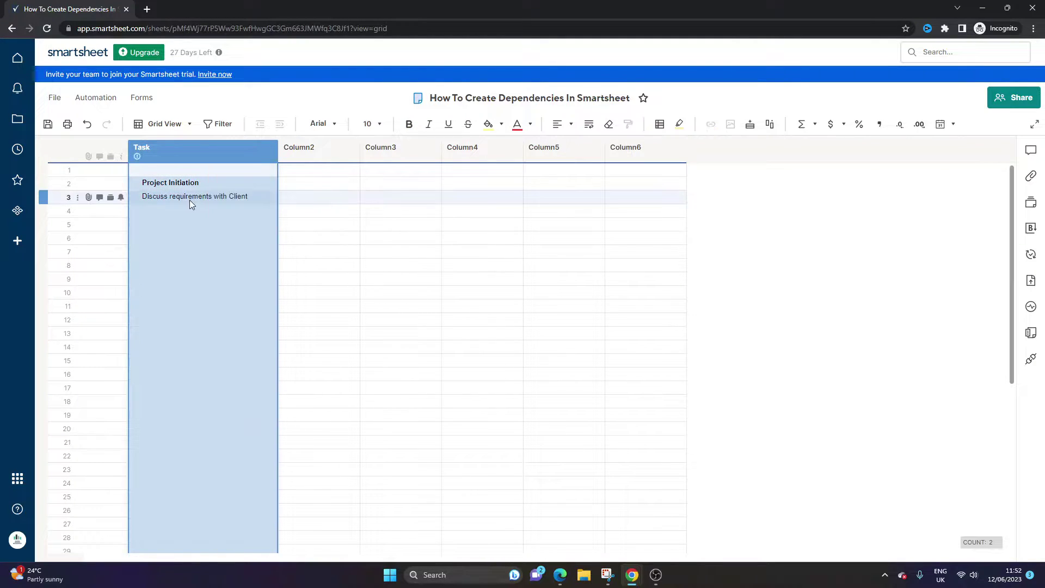
Step: Indent the "Discuss requirements with Client" row as a sub-item of Project Initiation
{"action": "left_click", "coordinate": [190, 201]}
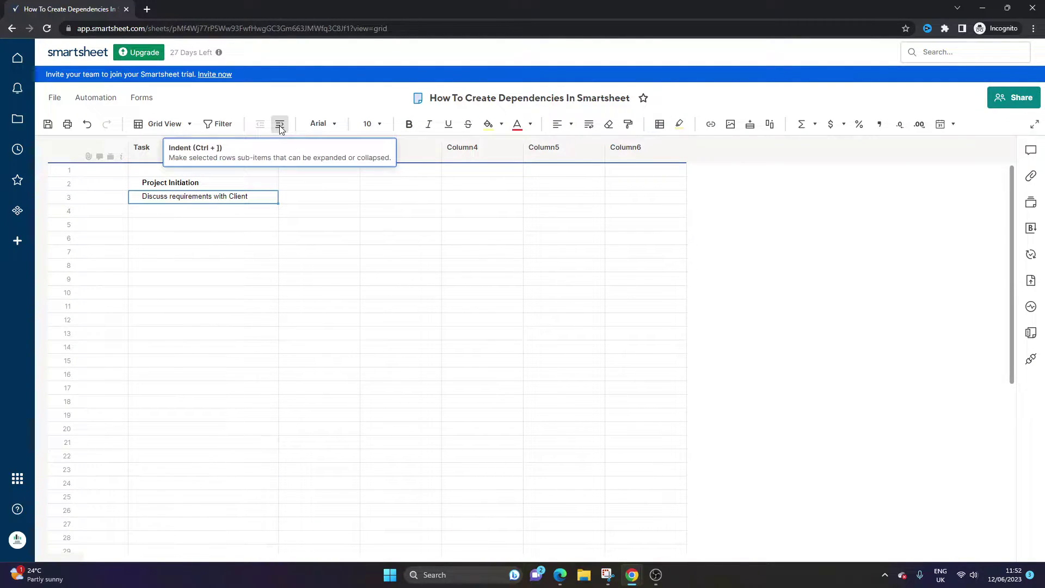
{"action": "left_click", "coordinate": [279, 125]}
{"action": "left_click", "coordinate": [145, 187]}
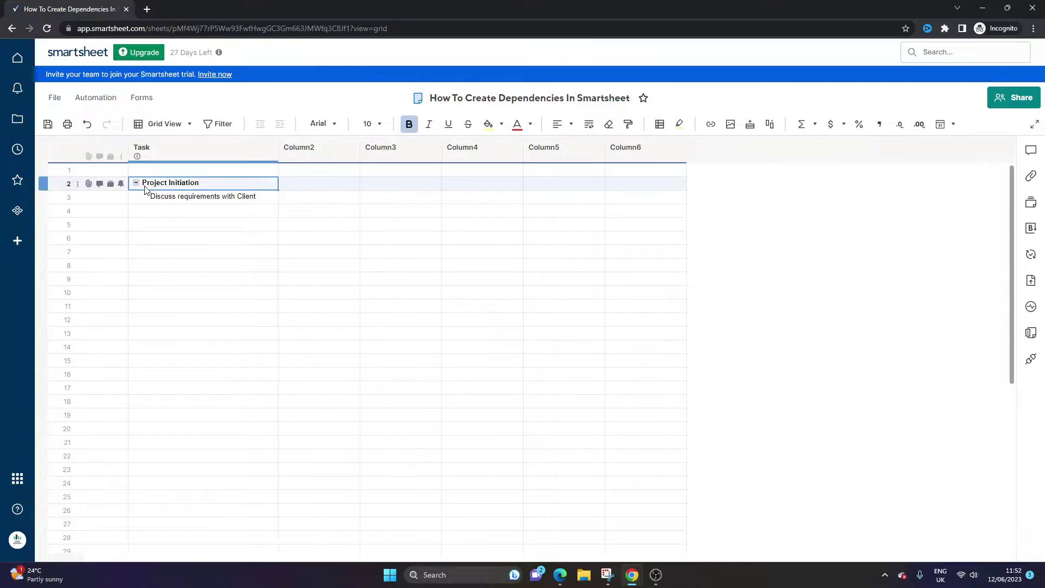
{"action": "left_click", "coordinate": [155, 199]}
Step: Prefix the Project Initiation task name with the number "1."
{"action": "double_click", "coordinate": [162, 185]}
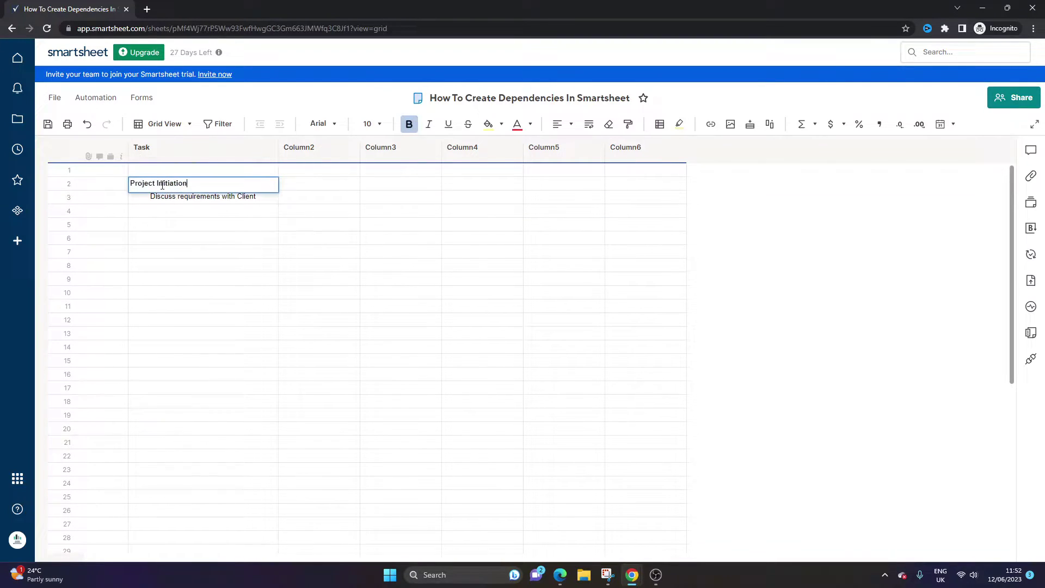
{"action": "left_click", "coordinate": [132, 185]}
{"action": "type", "text": "1"}
{"action": "key", "text": "Return"}
{"action": "double_click", "coordinate": [146, 200]}
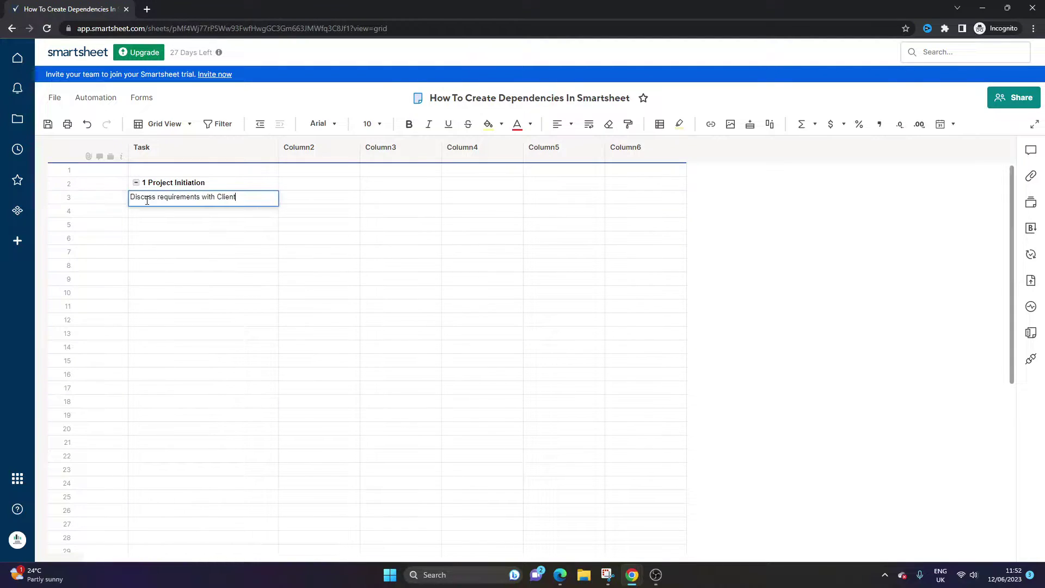
{"action": "double_click", "coordinate": [152, 184]}
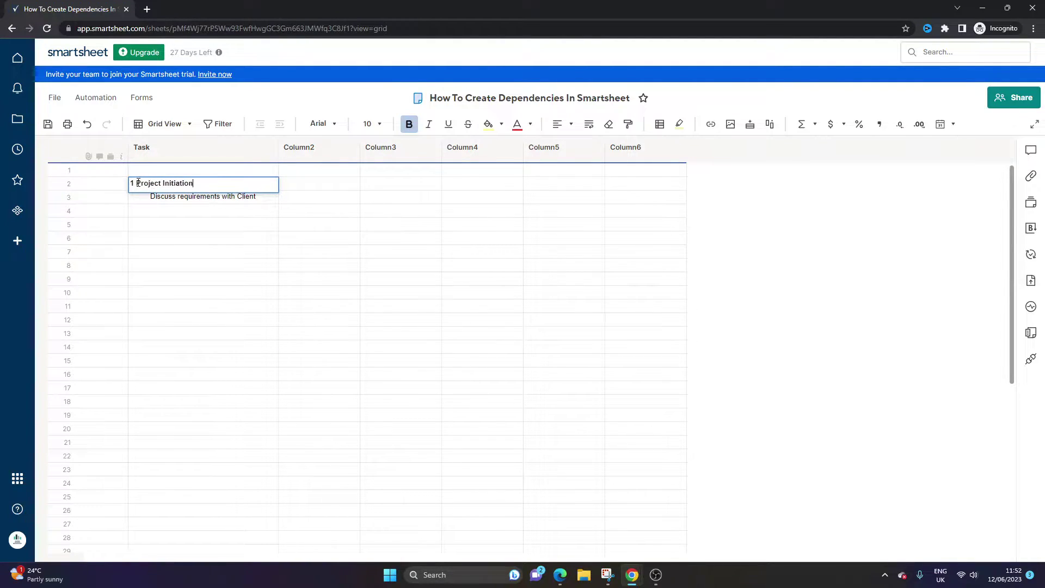
{"action": "left_click", "coordinate": [134, 183]}
{"action": "type", "text": "."}
{"action": "key", "text": "Return"}
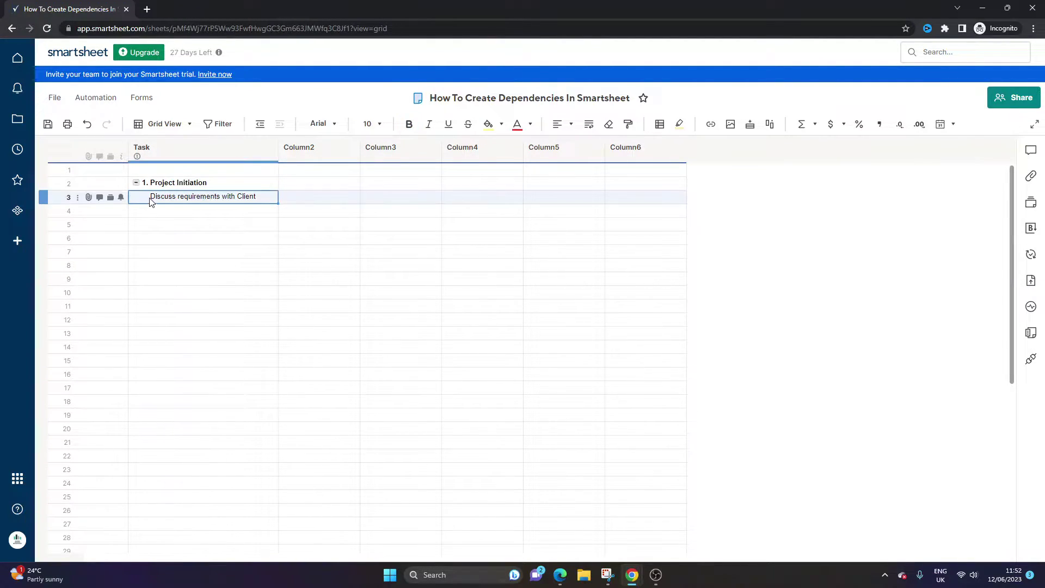
Step: Prefix the "Discuss requirements with Client" task name with the number "1.1"
{"action": "double_click", "coordinate": [150, 198]}
{"action": "left_click", "coordinate": [132, 197]}
{"action": "type", "text": "1.1"}
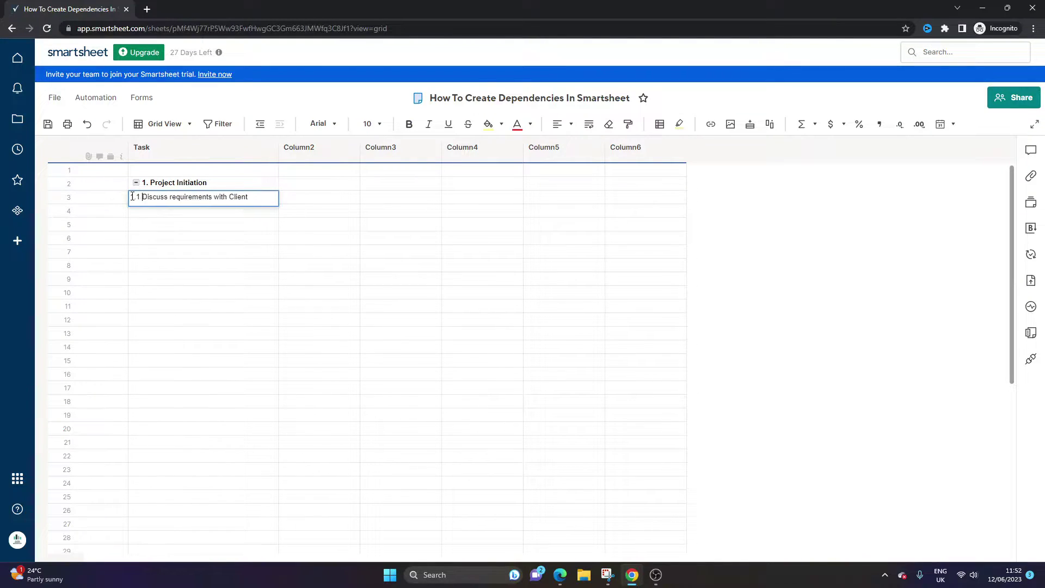
{"action": "key", "text": "Return"}
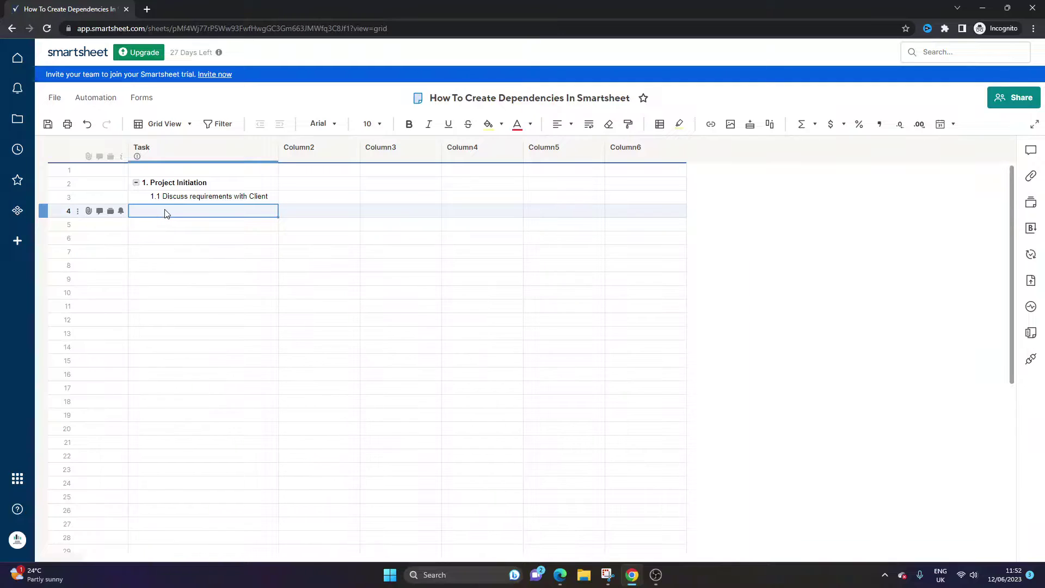
Step: Insert a new column named "WBS" directly before the Task column
{"action": "right_click", "coordinate": [179, 156]}
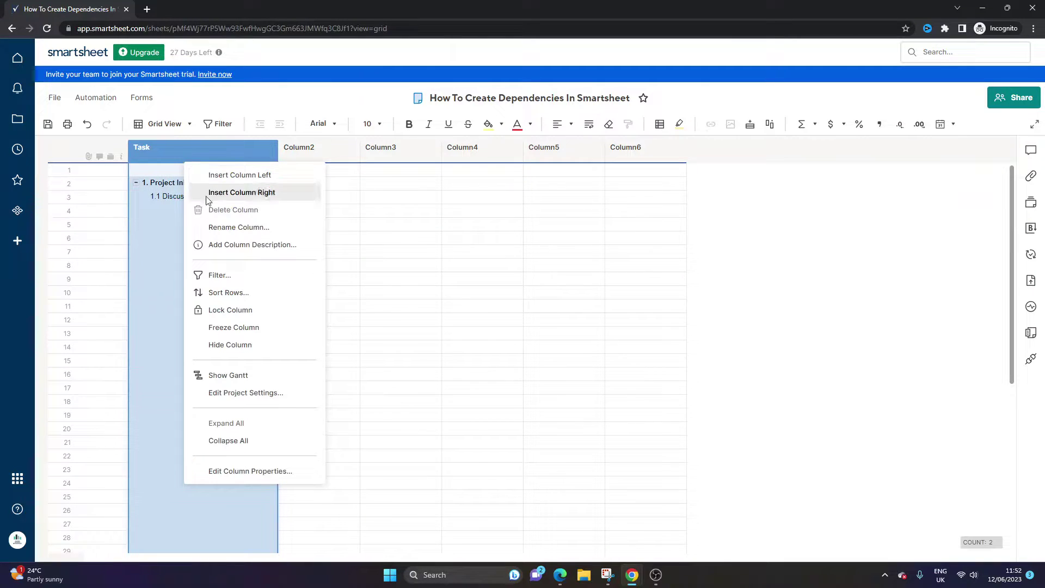
{"action": "left_click", "coordinate": [240, 175]}
{"action": "type", "text": "WB"}
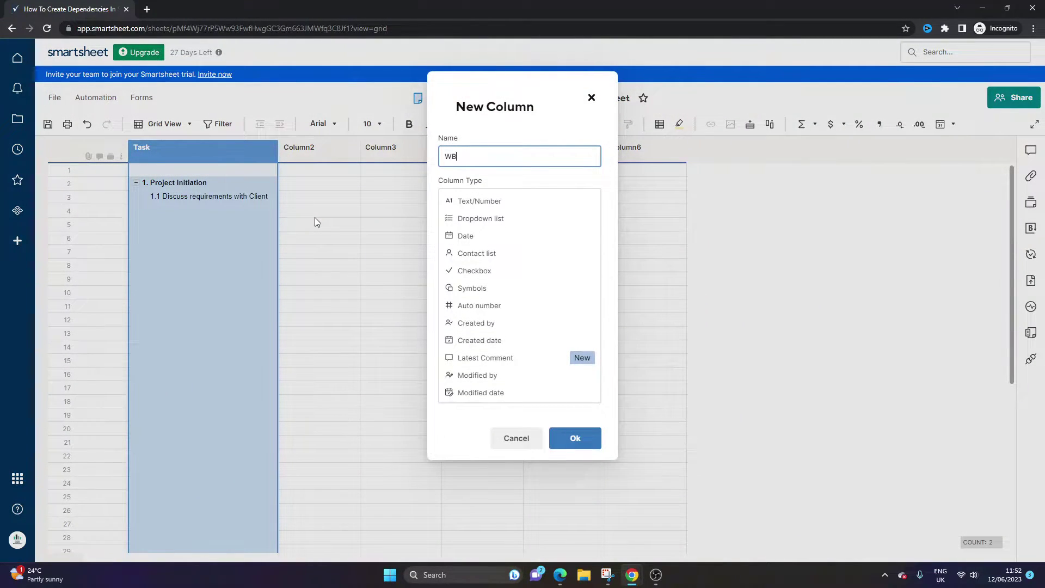
{"action": "type", "text": "S"}
{"action": "left_click", "coordinate": [575, 438]}
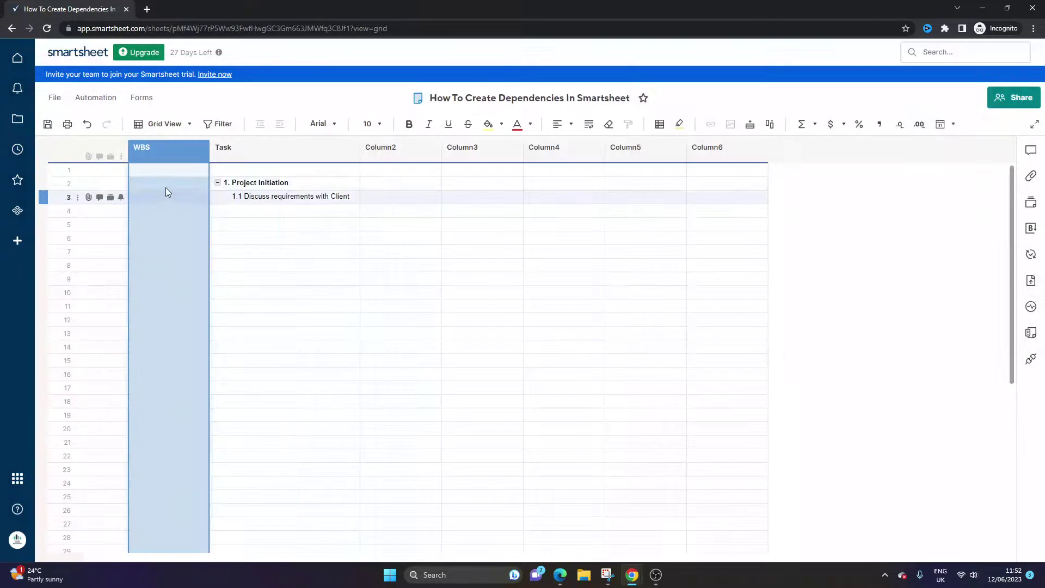
Step: Enter WBS number 1 for Project Initiation and 1.1 for "Discuss requirements with Client"
{"action": "left_click", "coordinate": [175, 182]}
{"action": "type", "text": "1"}
{"action": "key", "text": "Return"}
{"action": "type", "text": "1"}
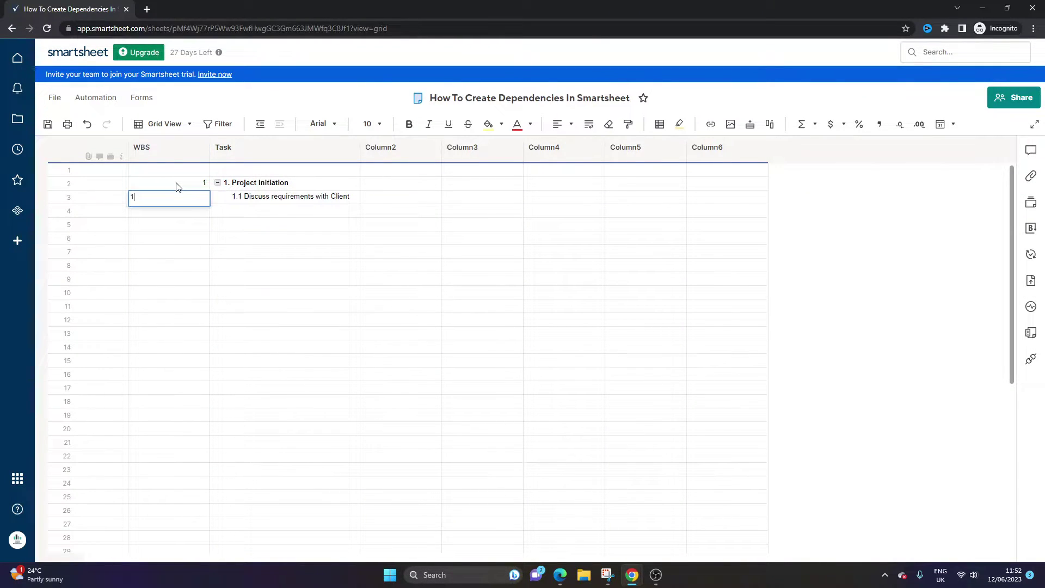
{"action": "type", "text": ".1"}
{"action": "key", "text": "Return"}
Step: Remove the typed number prefixes from the Project Initiation and "Discuss requirements with Client" task names
{"action": "left_click", "coordinate": [225, 182]}
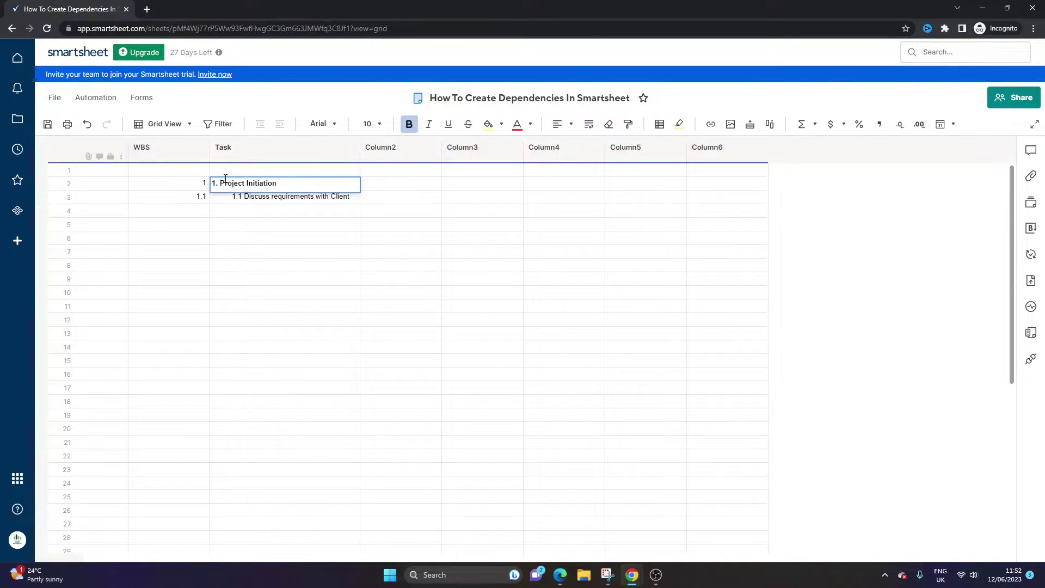
{"action": "key", "text": "BackSpace"}
{"action": "key", "text": "BackSpace"}
{"action": "key", "text": "BackSpace"}
{"action": "key", "text": "Return"}
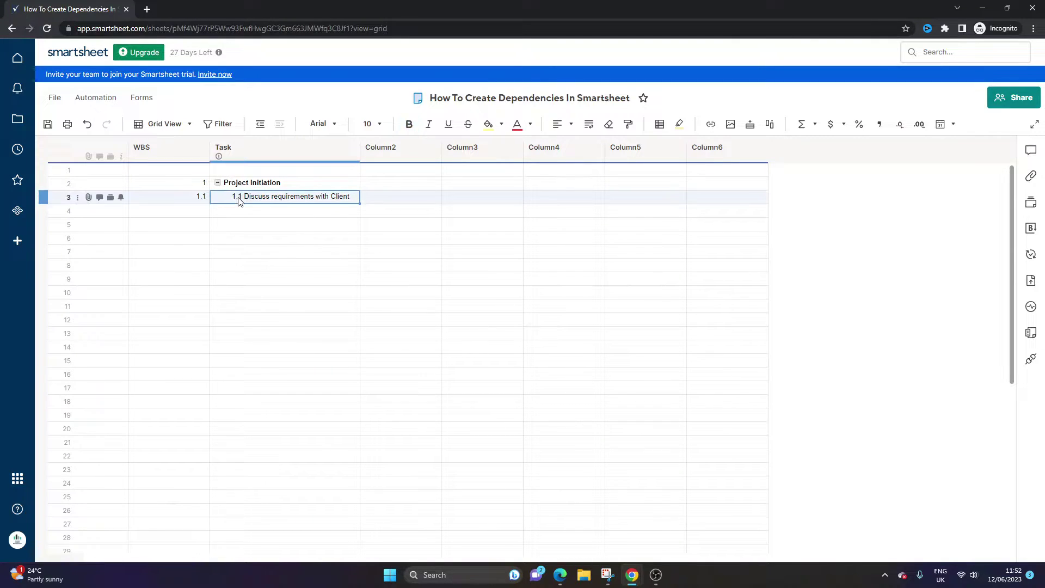
{"action": "left_click", "coordinate": [228, 197]}
{"action": "key", "text": "BackSpace"}
{"action": "key", "text": "BackSpace"}
{"action": "key", "text": "BackSpace"}
{"action": "key", "text": "BackSpace"}
{"action": "key", "text": "Return"}
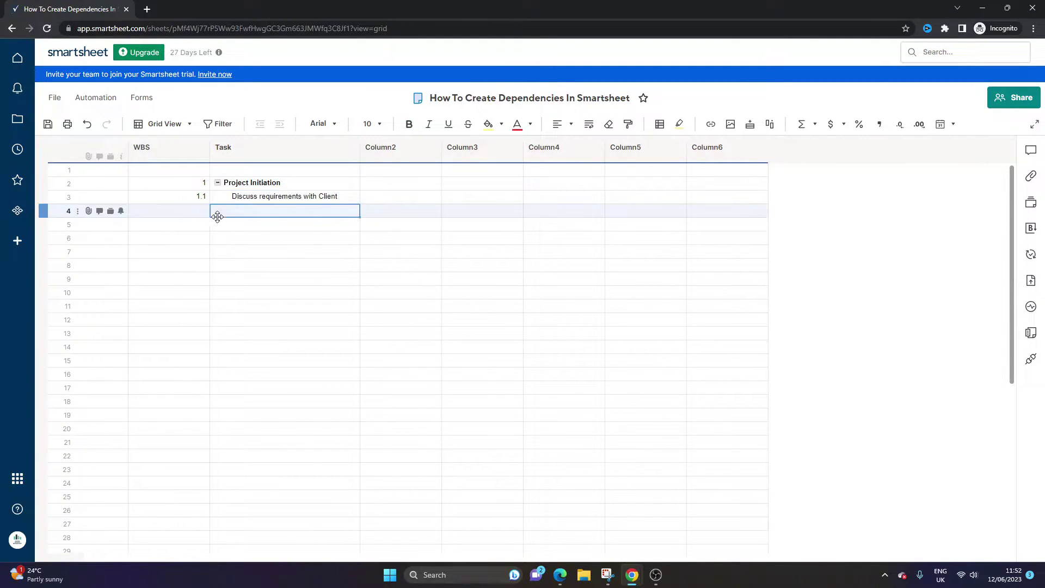
Step: Narrow the WBS column to roughly the width of its heading and save the sheet
{"action": "left_click", "coordinate": [181, 156]}
{"action": "left_click_drag", "start_coordinate": [180, 153], "coordinate": [157, 154]}
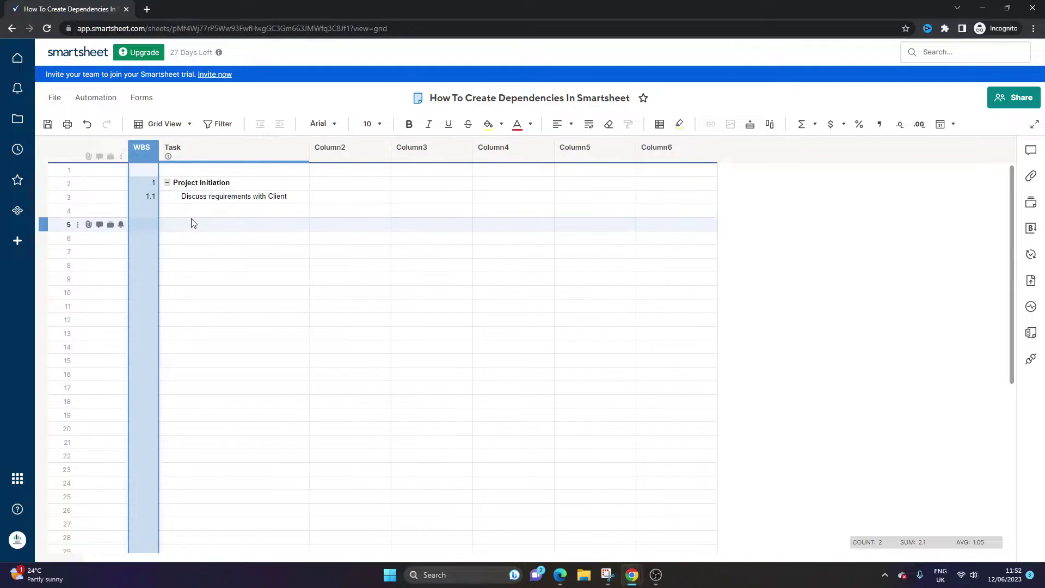
{"action": "left_click", "coordinate": [192, 222]}
{"action": "left_click", "coordinate": [47, 124]}
Step: Enter "Project Execution" in the Task column at row 4
{"action": "left_click", "coordinate": [200, 209]}
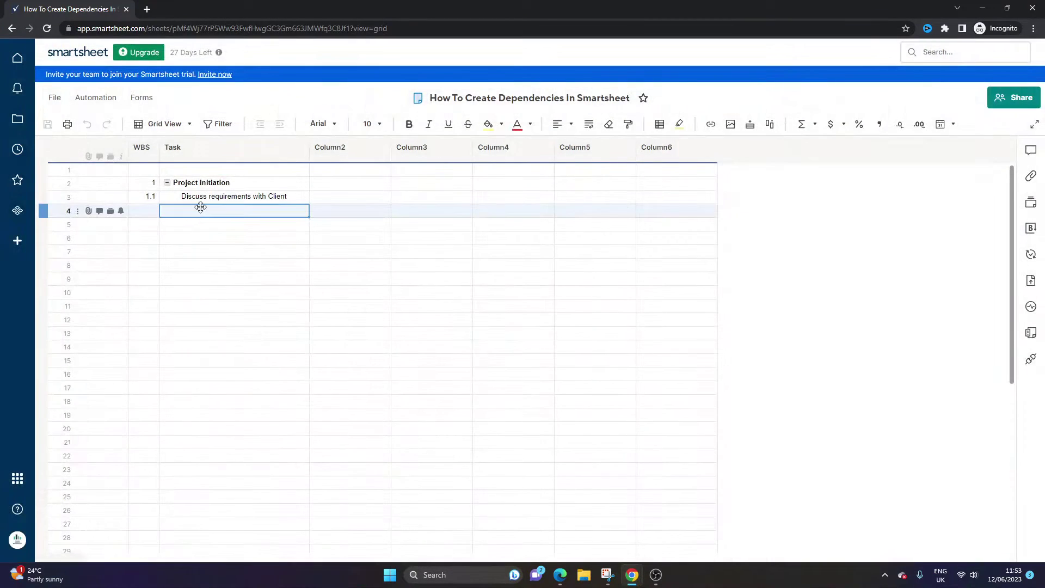
{"action": "type", "text": "Project Ex"}
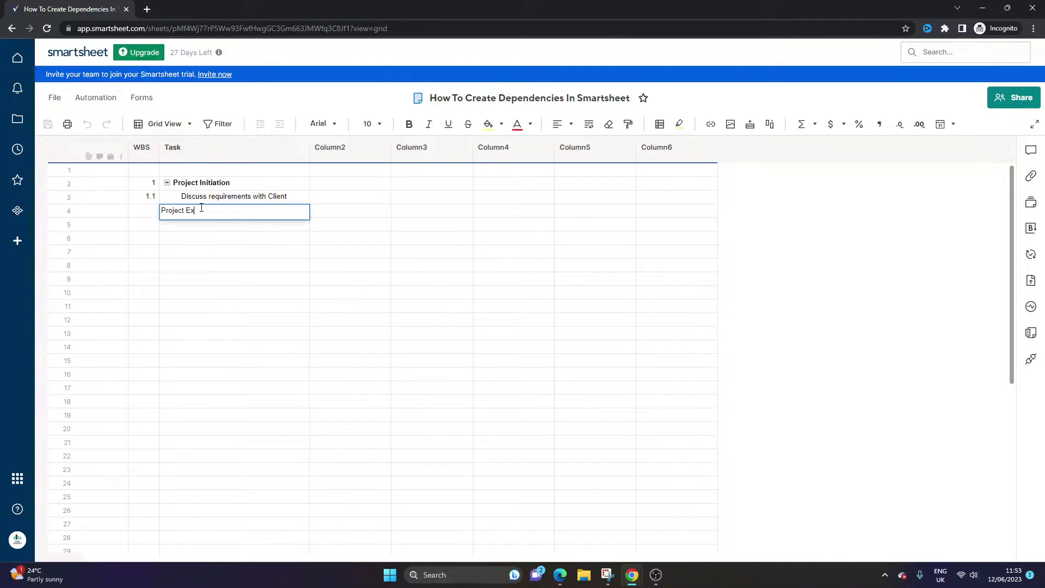
{"action": "type", "text": "ecution"}
{"action": "key", "text": "Return"}
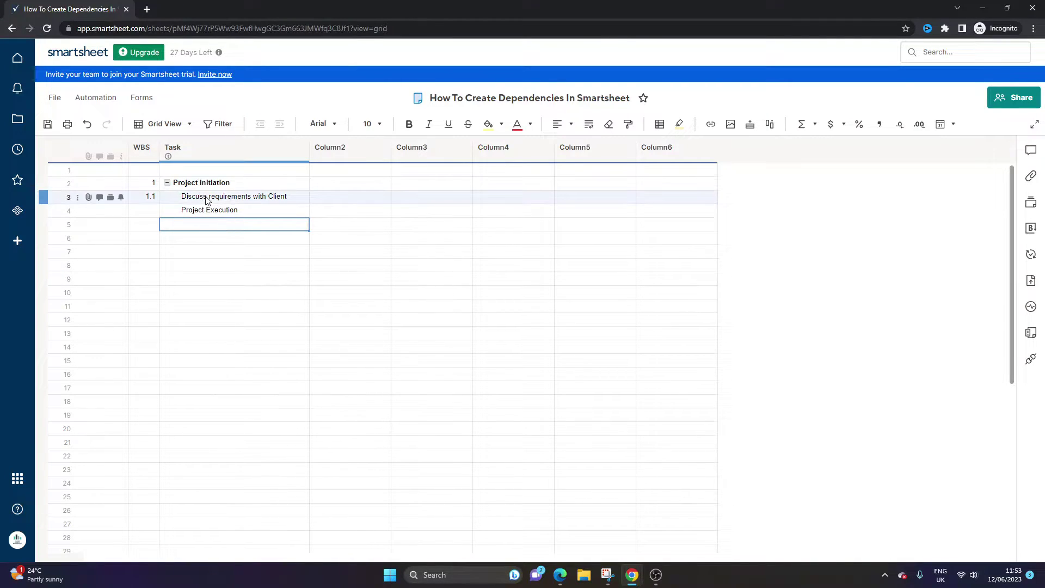
Step: Make the Project Execution task bold and outdent it to the same level as Project Initiation
{"action": "left_click", "coordinate": [207, 211]}
{"action": "left_click", "coordinate": [408, 124]}
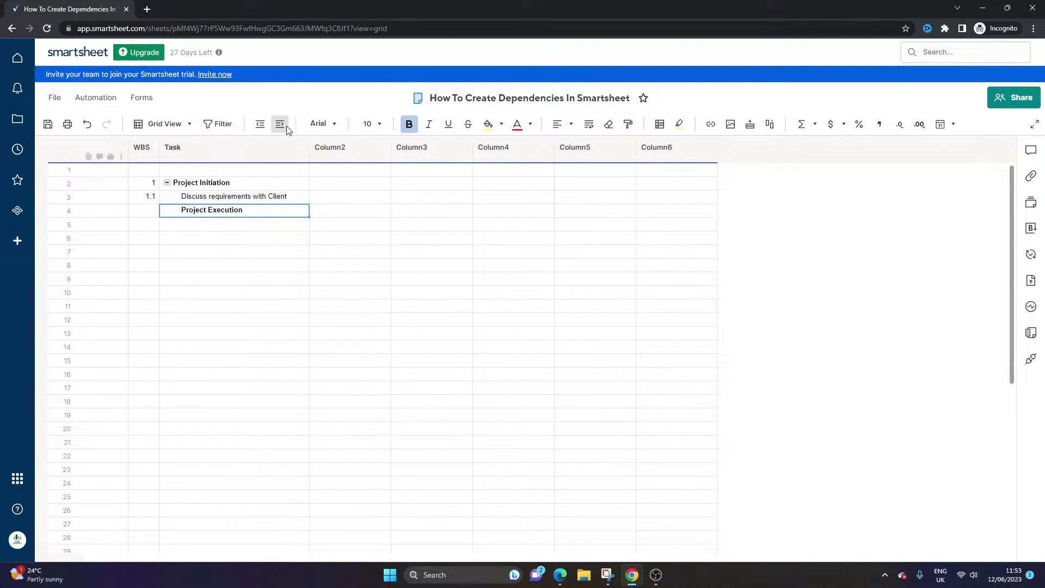
{"action": "left_click", "coordinate": [259, 130]}
{"action": "left_click", "coordinate": [234, 253]}
Step: Enter WBS number 2 for the Project Execution task
{"action": "left_click", "coordinate": [161, 212]}
{"action": "left_click", "coordinate": [154, 213]}
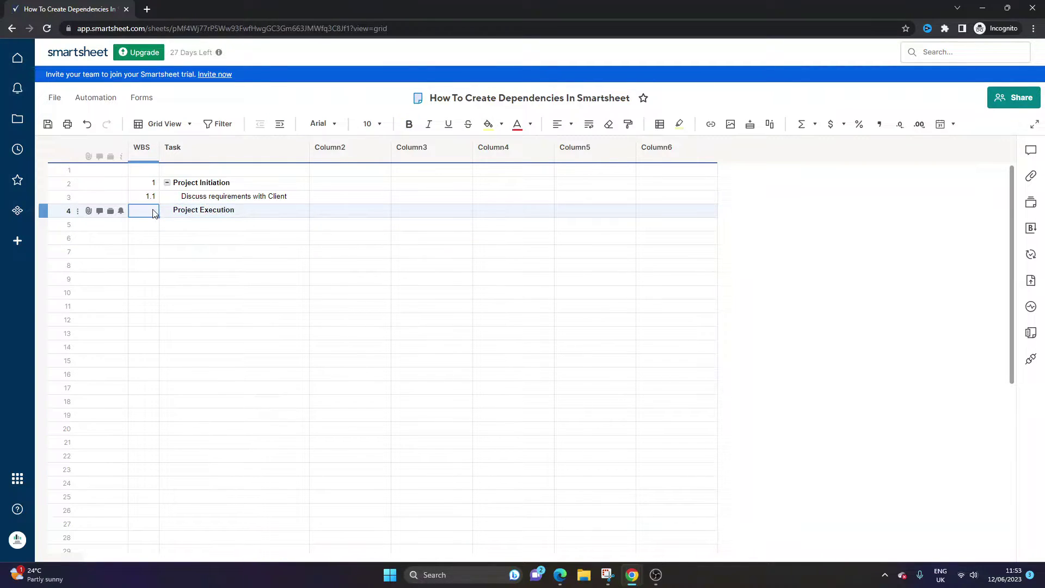
{"action": "type", "text": "2"}
{"action": "key", "text": "Return"}
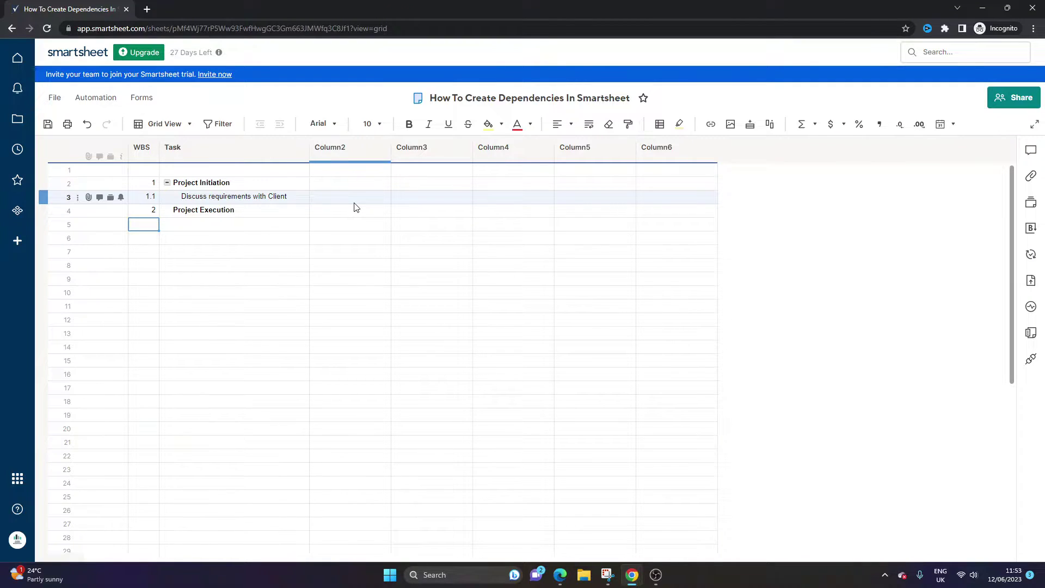
Step: Rename Column2 to "Start Date" and make it a Date column restricted to dates only
{"action": "double_click", "coordinate": [350, 146]}
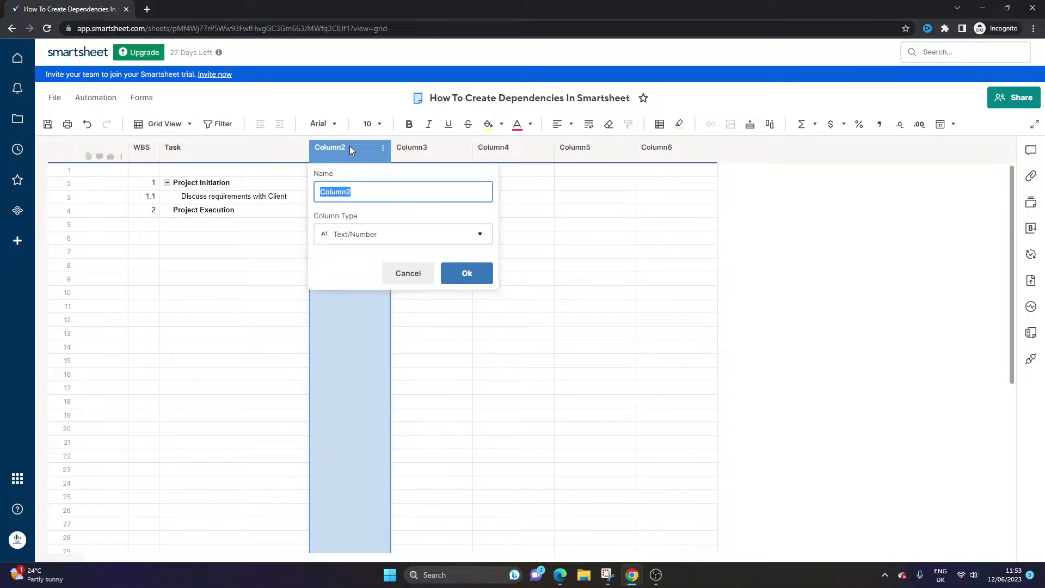
{"action": "type", "text": "Start Date"}
{"action": "left_click", "coordinate": [375, 240]}
{"action": "left_click", "coordinate": [367, 268]}
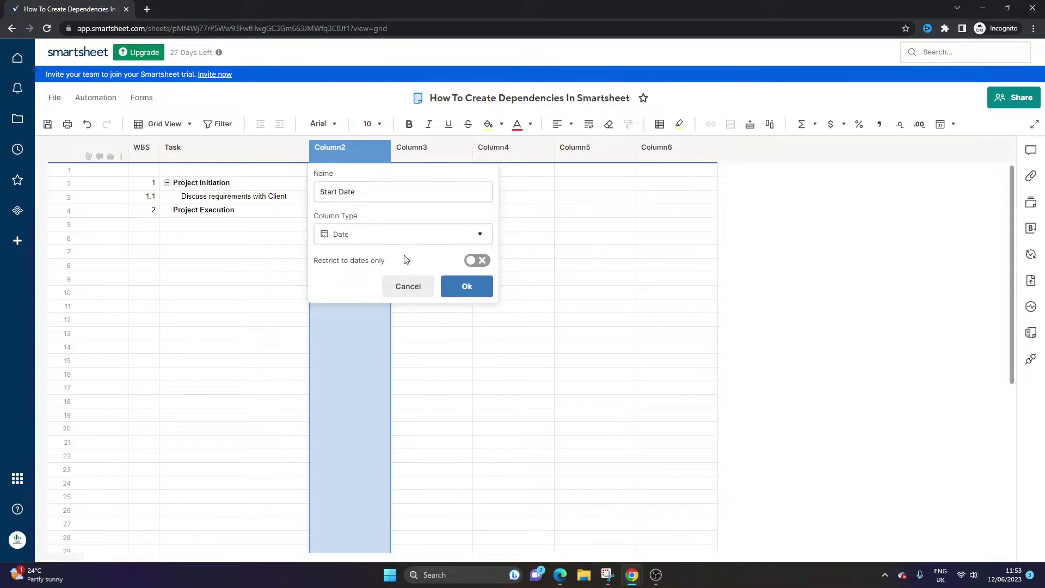
{"action": "left_click", "coordinate": [476, 262]}
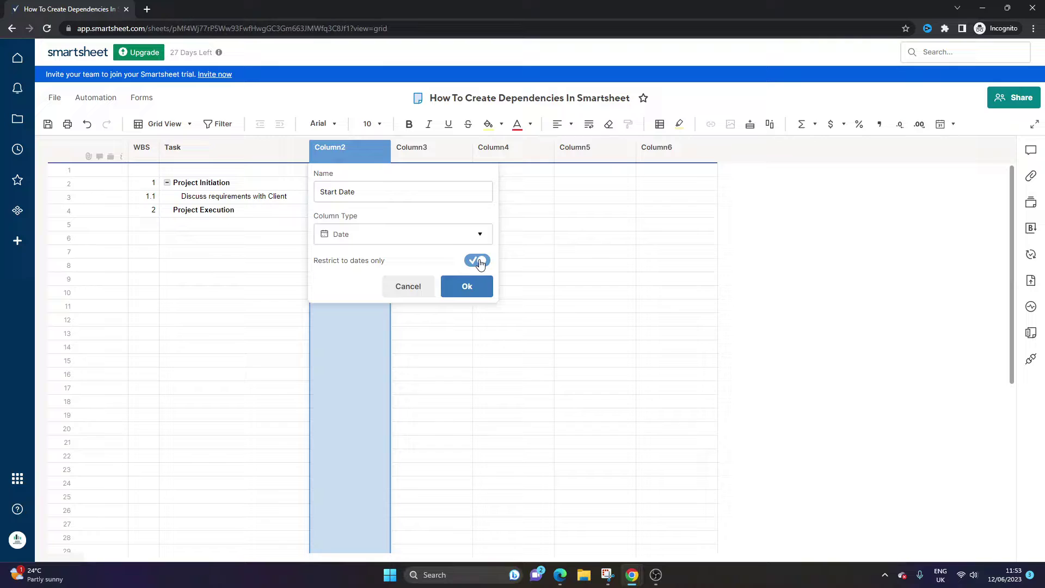
{"action": "left_click", "coordinate": [466, 285]}
Step: Rename Column3 to "End Date" and make it a Date column restricted to dates only
{"action": "double_click", "coordinate": [424, 157]}
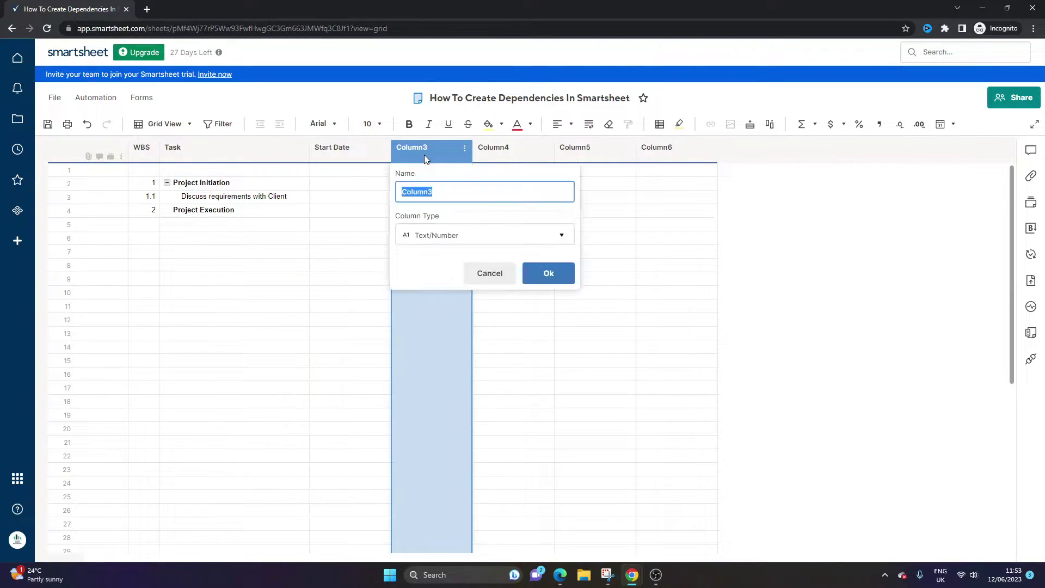
{"action": "type", "text": "Enbd"}
{"action": "key", "text": "BackSpace"}
{"action": "key", "text": "BackSpace"}
{"action": "key", "text": "BackSpace"}
{"action": "type", "text": "d Date"}
{"action": "left_click", "coordinate": [435, 231]}
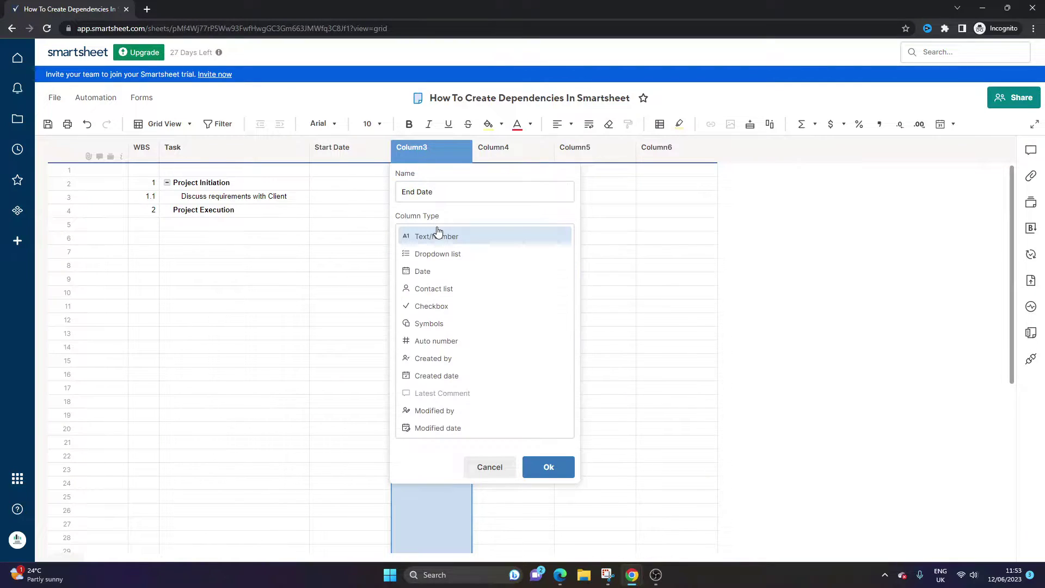
{"action": "left_click", "coordinate": [450, 271]}
{"action": "left_click", "coordinate": [548, 261]}
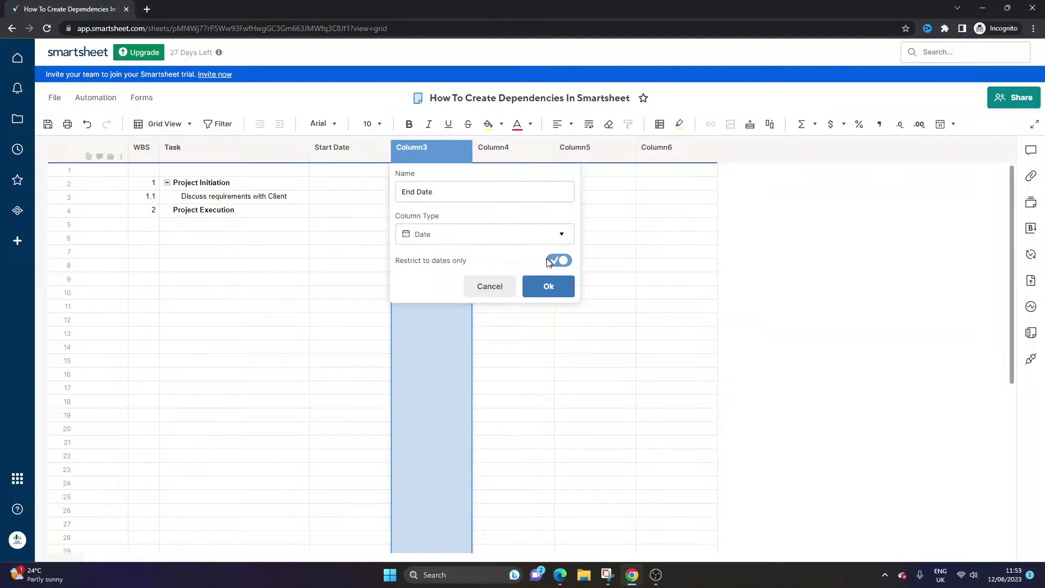
{"action": "left_click", "coordinate": [548, 286]}
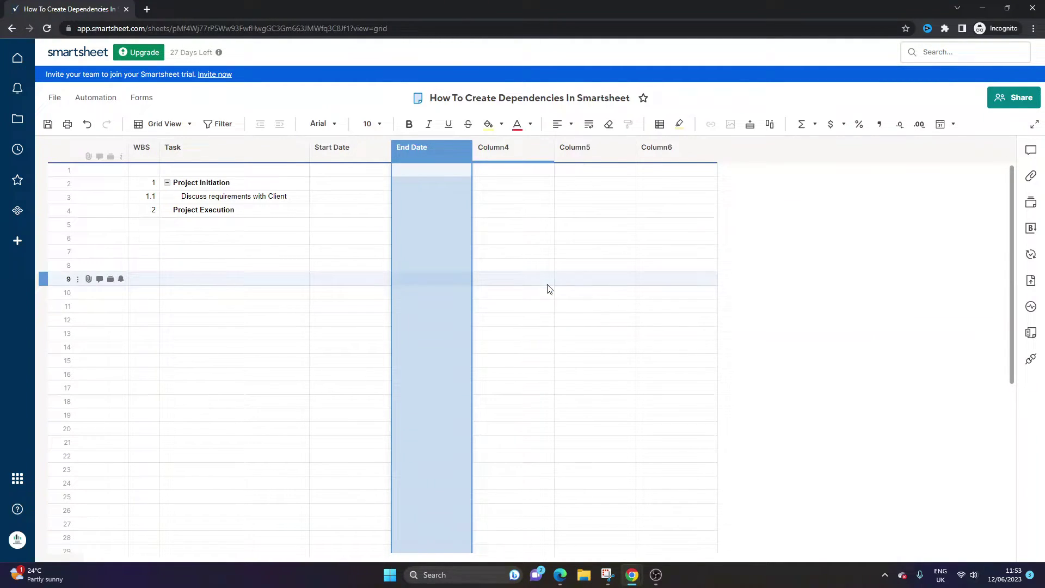
{"action": "left_click", "coordinate": [301, 281]}
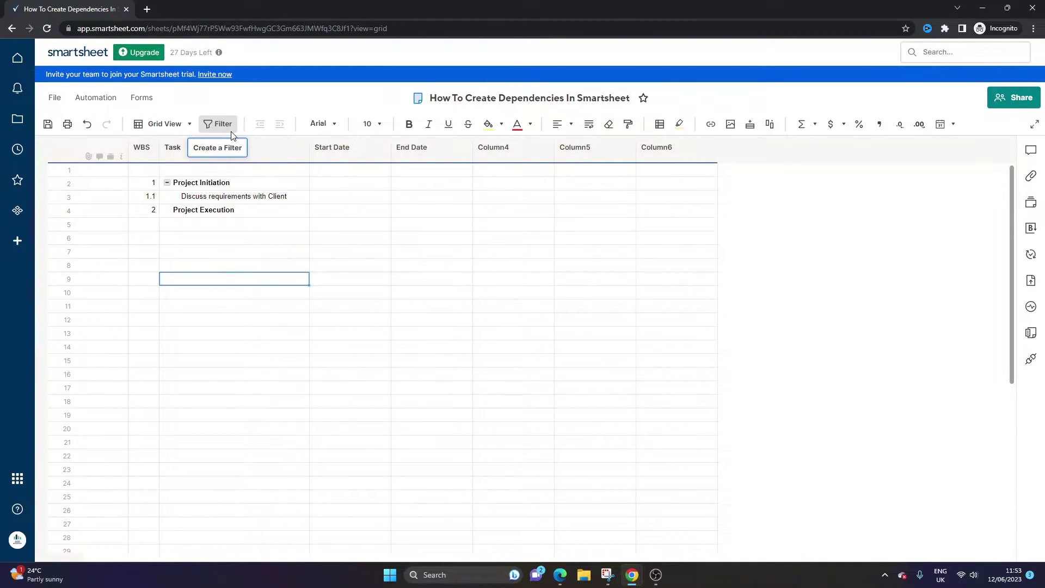
{"action": "left_click_drag", "start_coordinate": [194, 186], "coordinate": [197, 214]}
{"action": "left_click", "coordinate": [201, 238]}
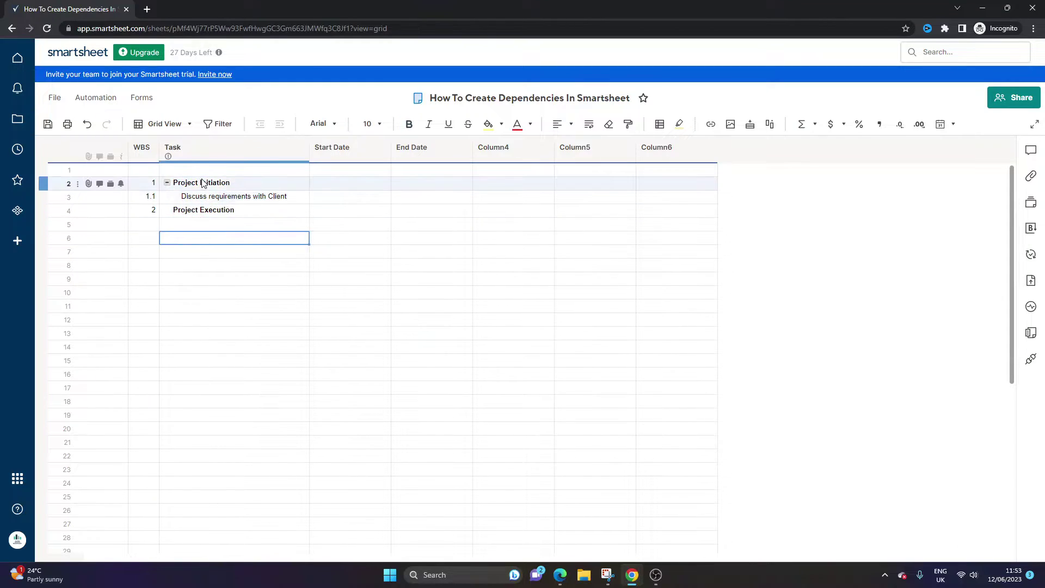
{"action": "left_click", "coordinate": [203, 183]}
{"action": "left_click", "coordinate": [214, 211]}
{"action": "left_click", "coordinate": [220, 184]}
{"action": "left_click", "coordinate": [229, 199]}
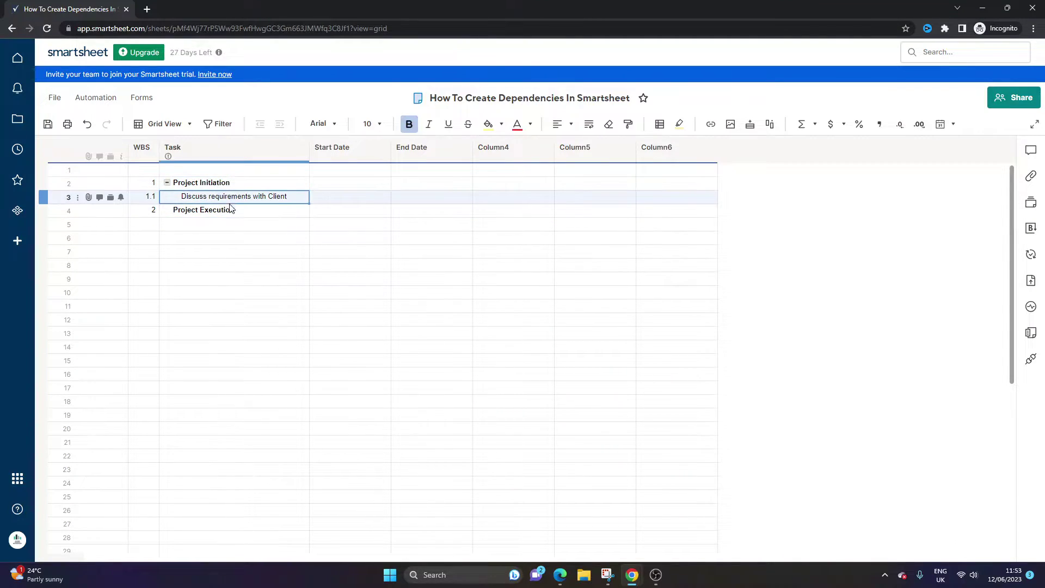
{"action": "left_click", "coordinate": [229, 210]}
{"action": "left_click", "coordinate": [224, 198]}
{"action": "left_click", "coordinate": [180, 184]}
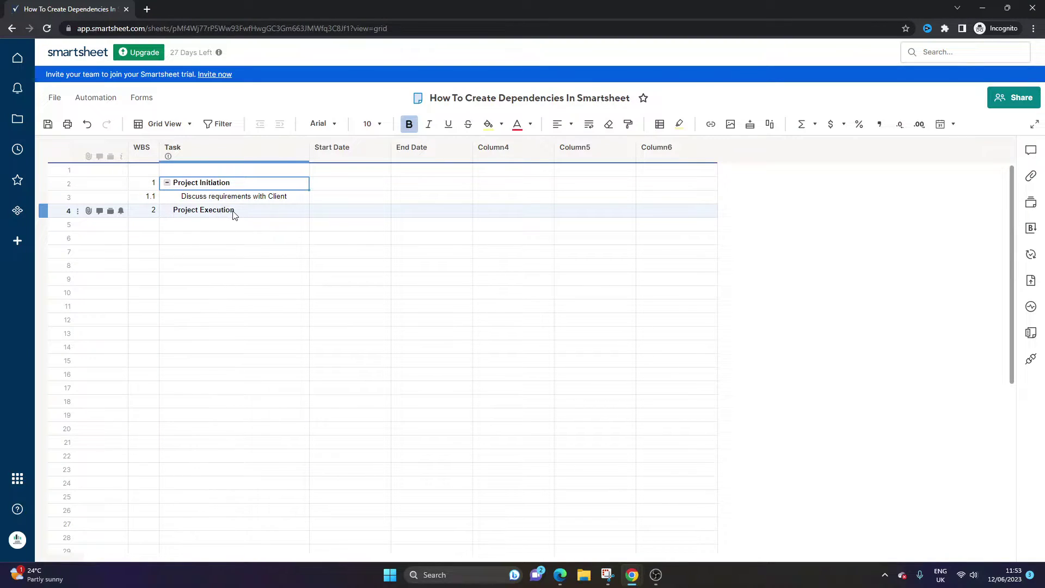
{"action": "left_click", "coordinate": [242, 239]}
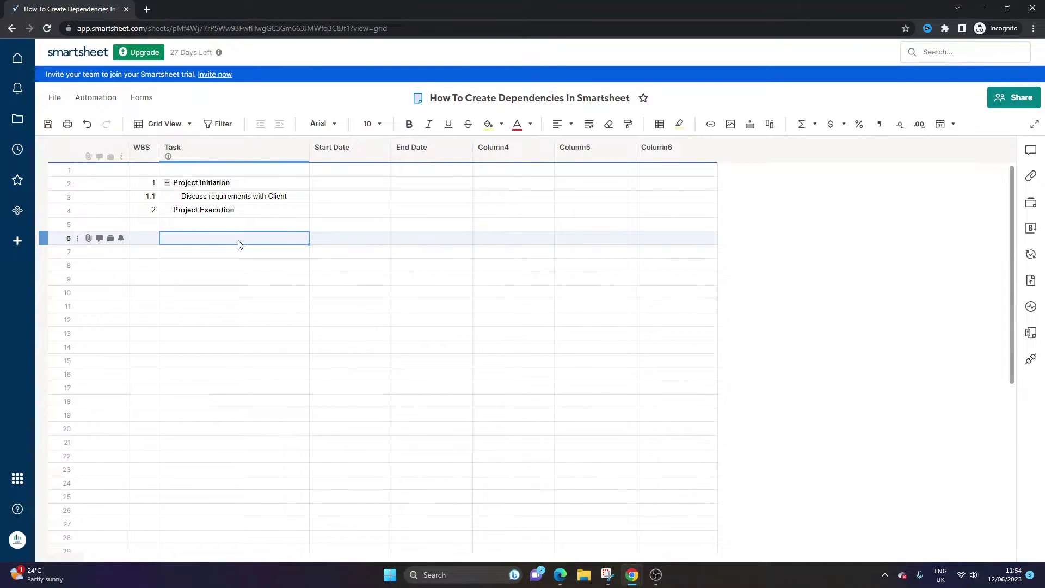
Step: Delete the unused columns Column4, Column5 and Column6 from the sheet
{"action": "left_click", "coordinate": [489, 149]}
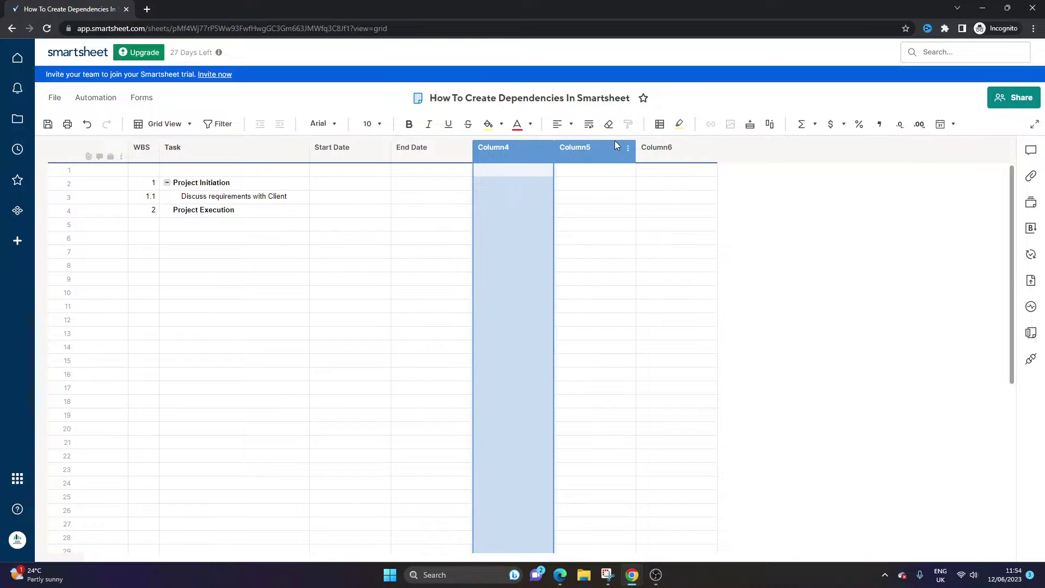
{"action": "left_click", "coordinate": [675, 157], "text": "shift"}
{"action": "right_click", "coordinate": [675, 157]}
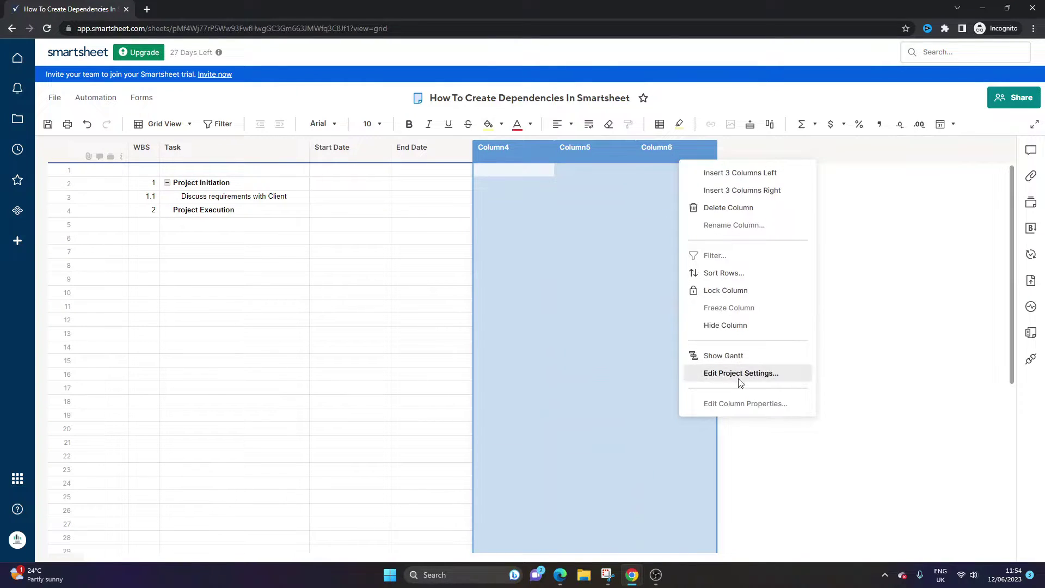
{"action": "left_click", "coordinate": [728, 208]}
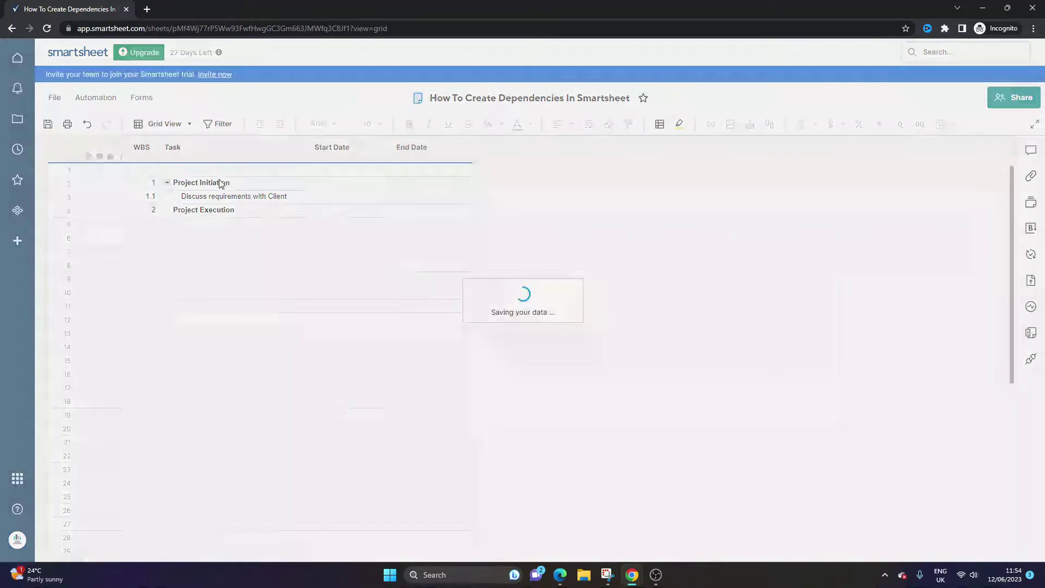
{"action": "left_click", "coordinate": [332, 227]}
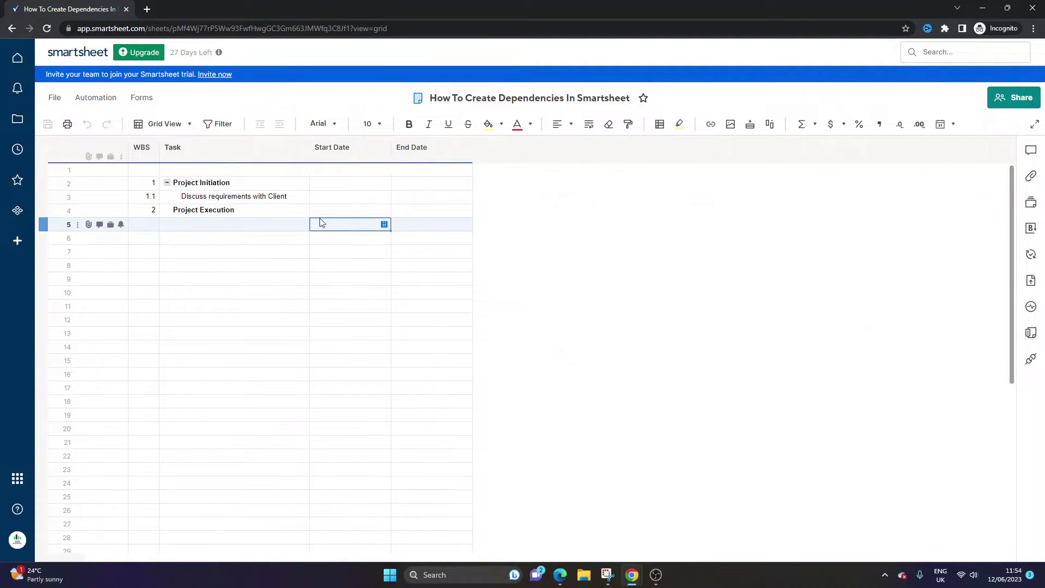
Step: Delete the empty first row above Project Initiation
{"action": "left_click", "coordinate": [43, 169]}
{"action": "right_click", "coordinate": [44, 170]}
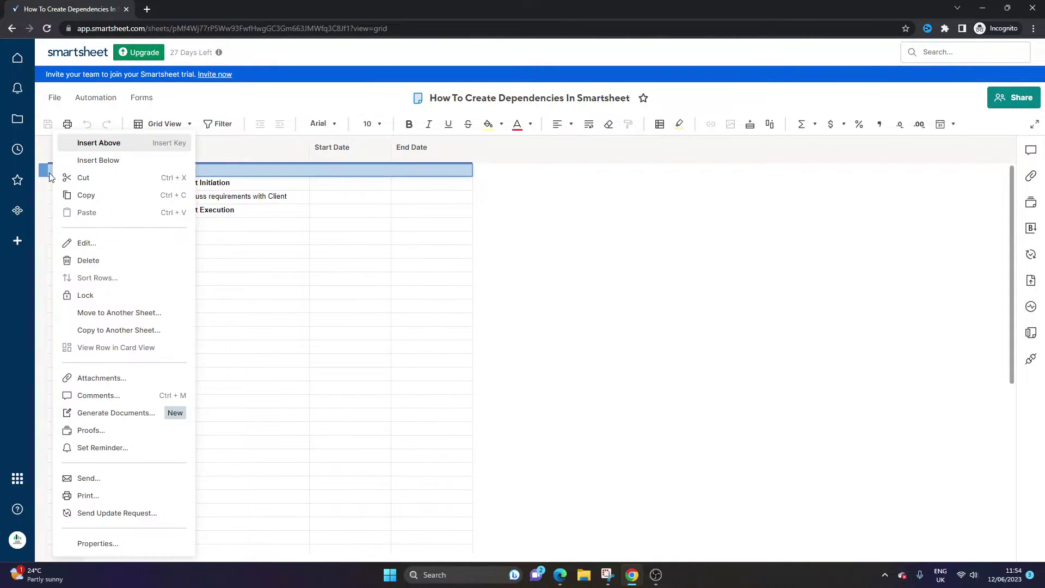
{"action": "left_click", "coordinate": [88, 260]}
{"action": "left_click", "coordinate": [252, 251]}
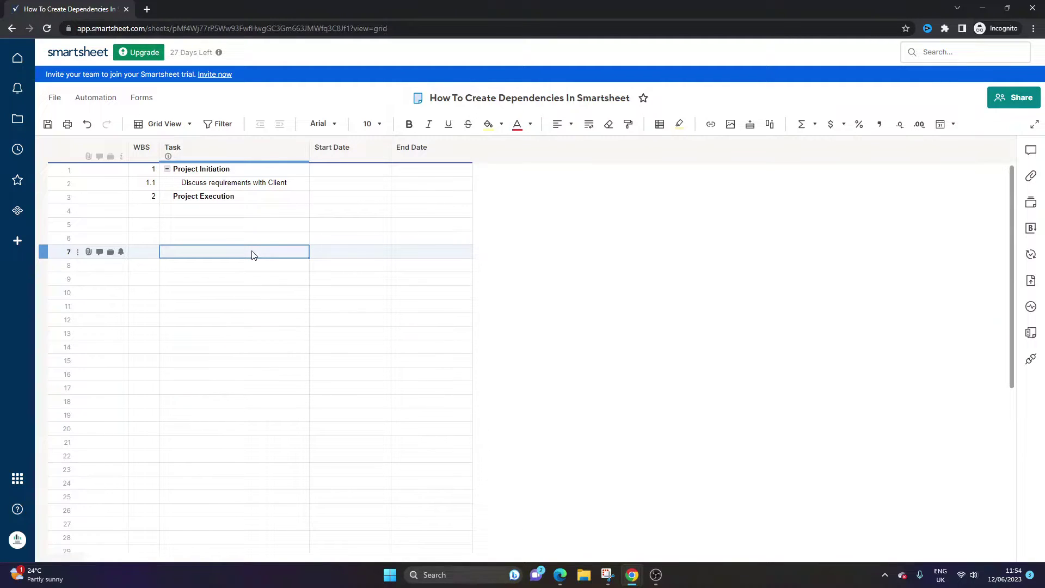
{"action": "right_click", "coordinate": [214, 151]}
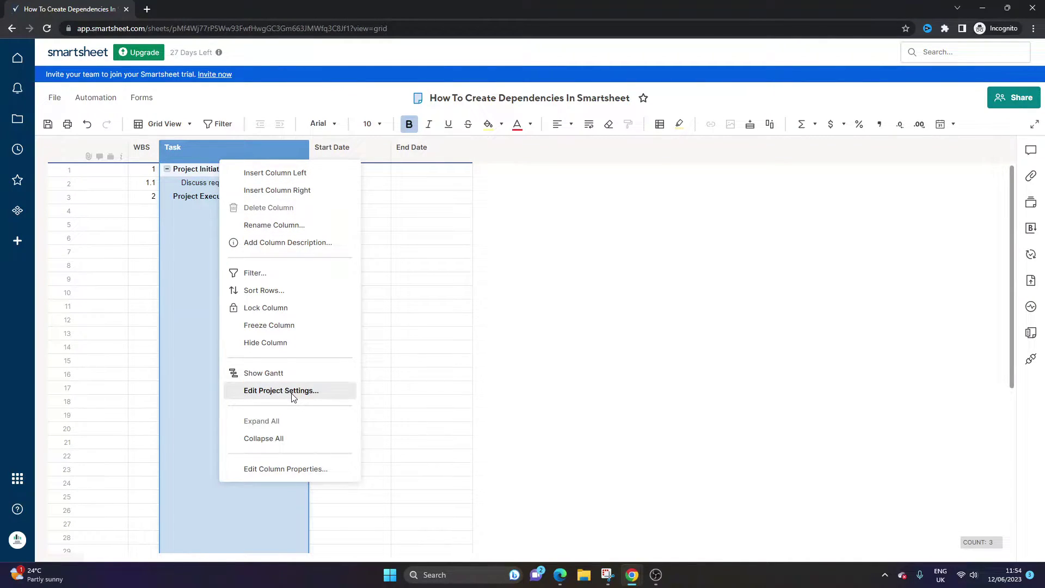
{"action": "left_click", "coordinate": [403, 172]}
{"action": "left_click", "coordinate": [364, 184]}
{"action": "left_click", "coordinate": [378, 171]}
{"action": "left_click", "coordinate": [401, 172]}
{"action": "right_click", "coordinate": [195, 148]}
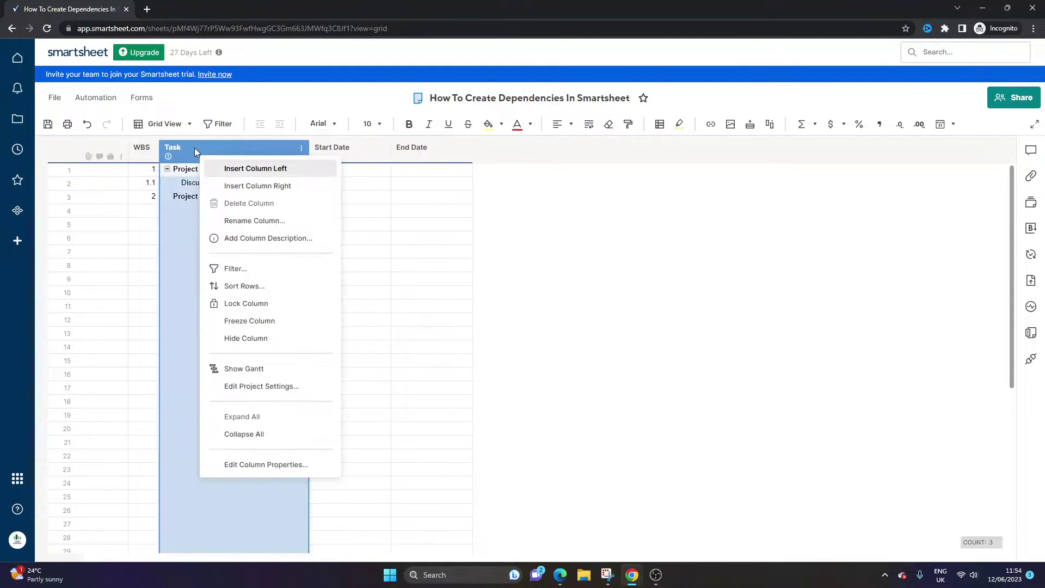
{"action": "left_click", "coordinate": [375, 180]}
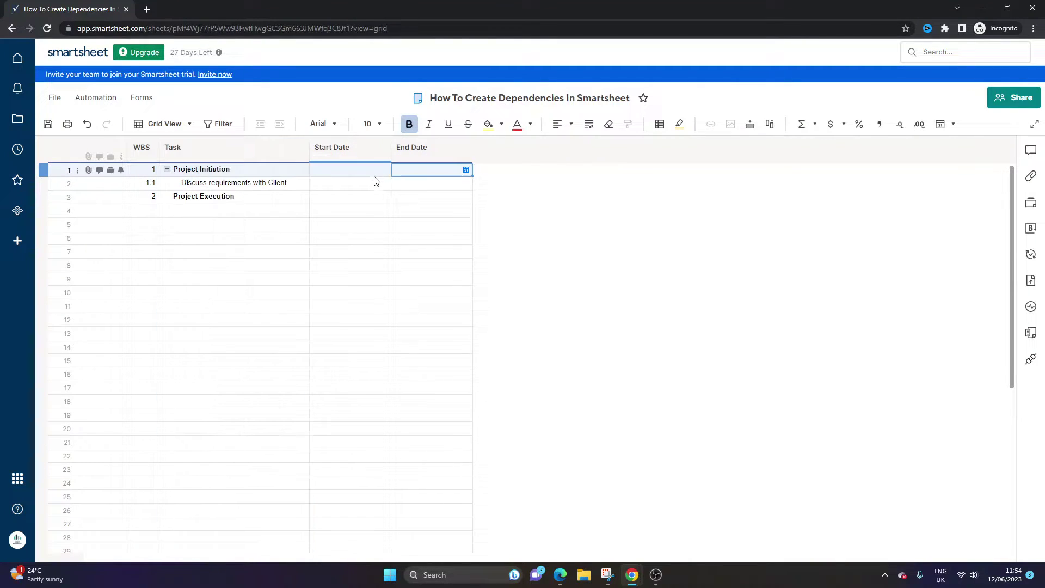
Step: Open the project settings from the Task column and enable dependencies for the sheet
{"action": "left_click", "coordinate": [201, 145]}
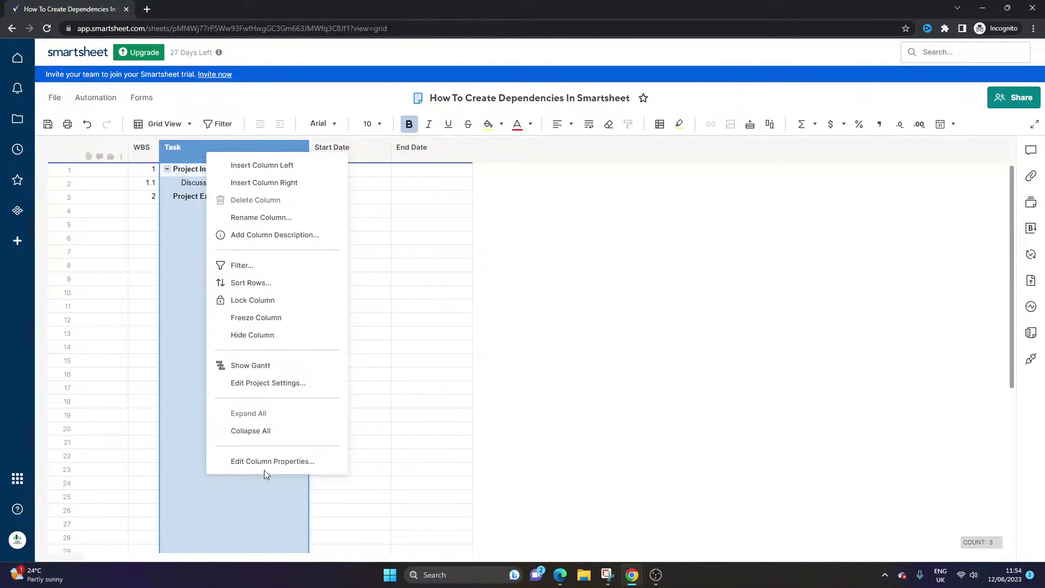
{"action": "left_click", "coordinate": [268, 384]}
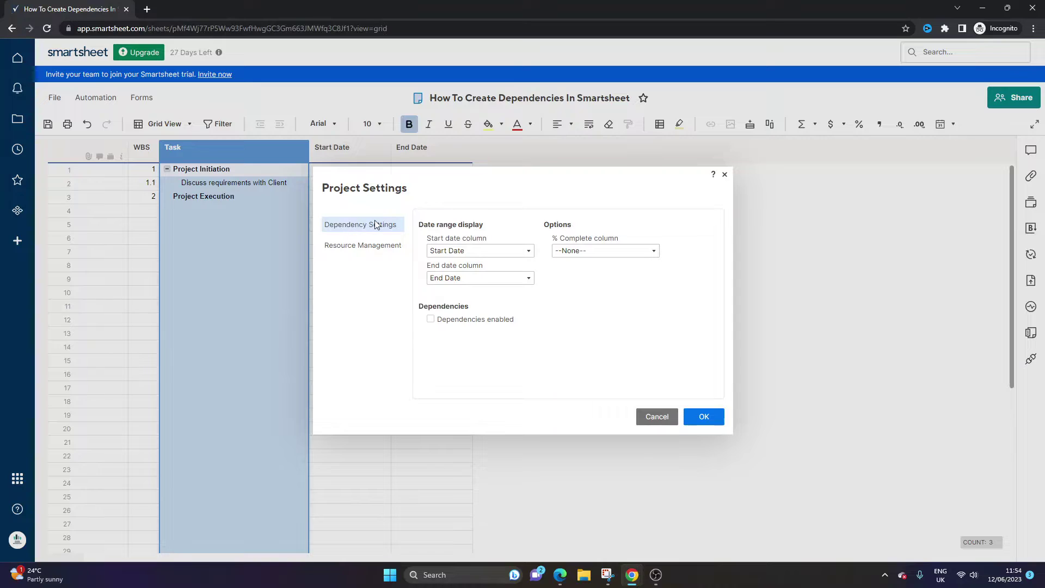
{"action": "left_click", "coordinate": [454, 320]}
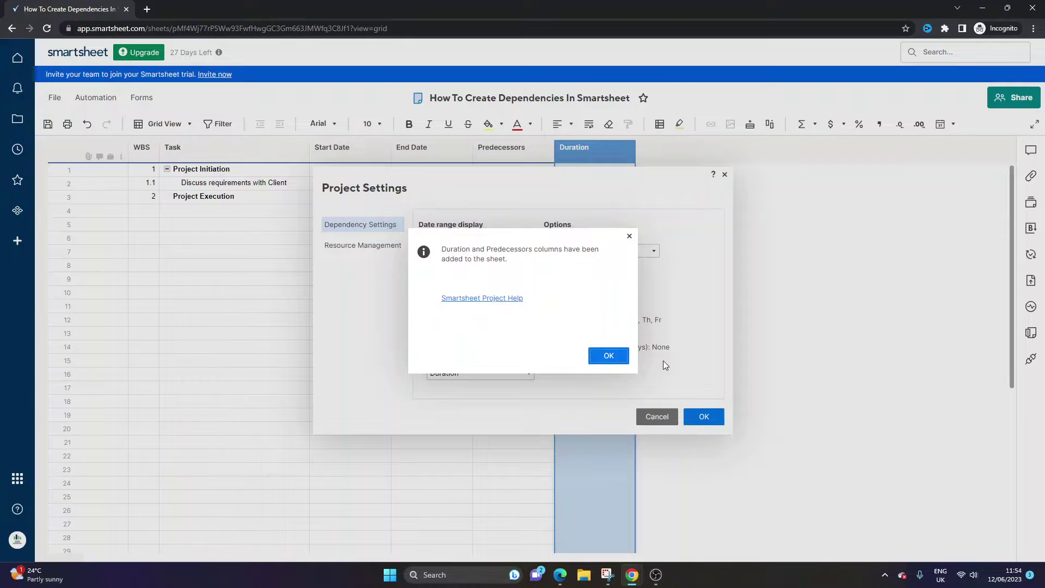
{"action": "left_click", "coordinate": [608, 355]}
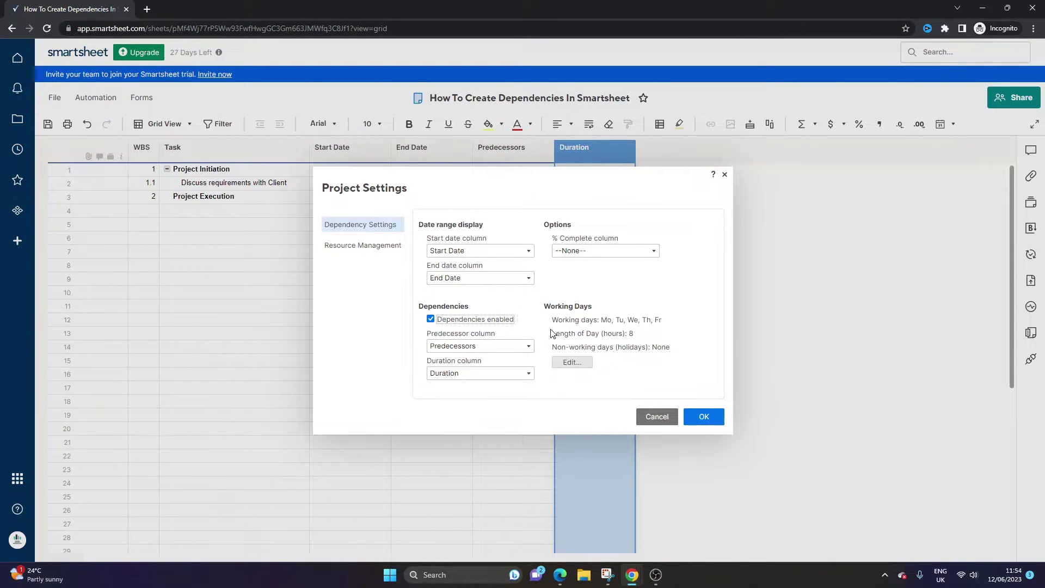
Step: Choose Predecessors as the predecessor column and Duration as the duration column, and apply the project settings
{"action": "left_click", "coordinate": [528, 347]}
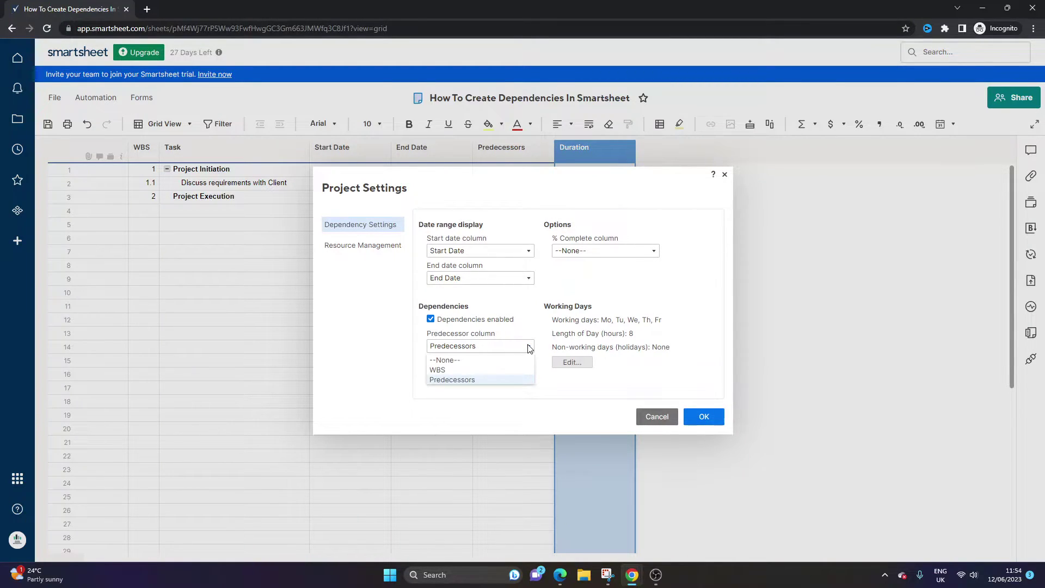
{"action": "left_click", "coordinate": [528, 347]}
{"action": "left_click", "coordinate": [512, 346]}
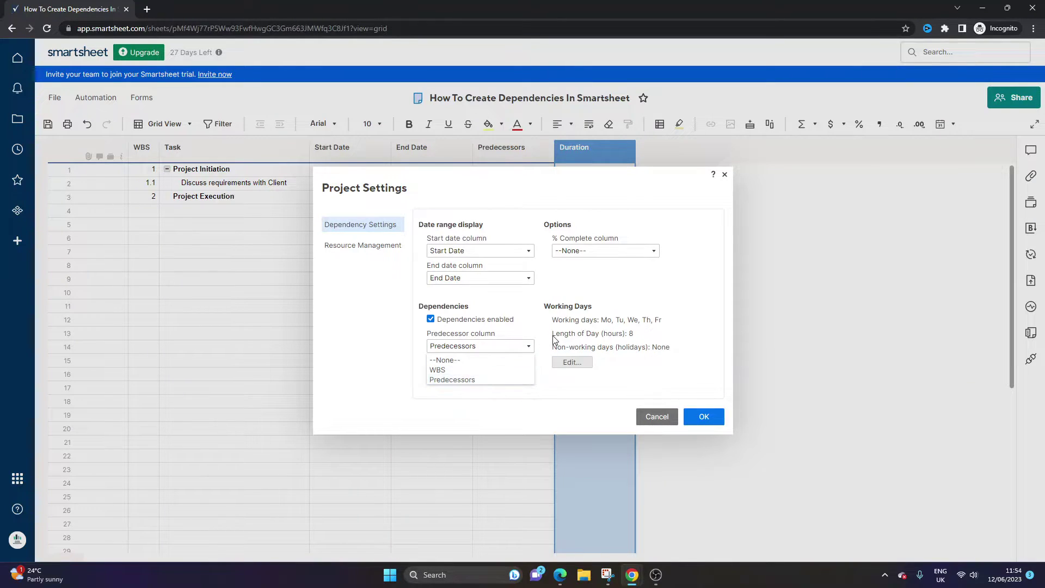
{"action": "left_click", "coordinate": [474, 381]}
{"action": "left_click", "coordinate": [528, 373]}
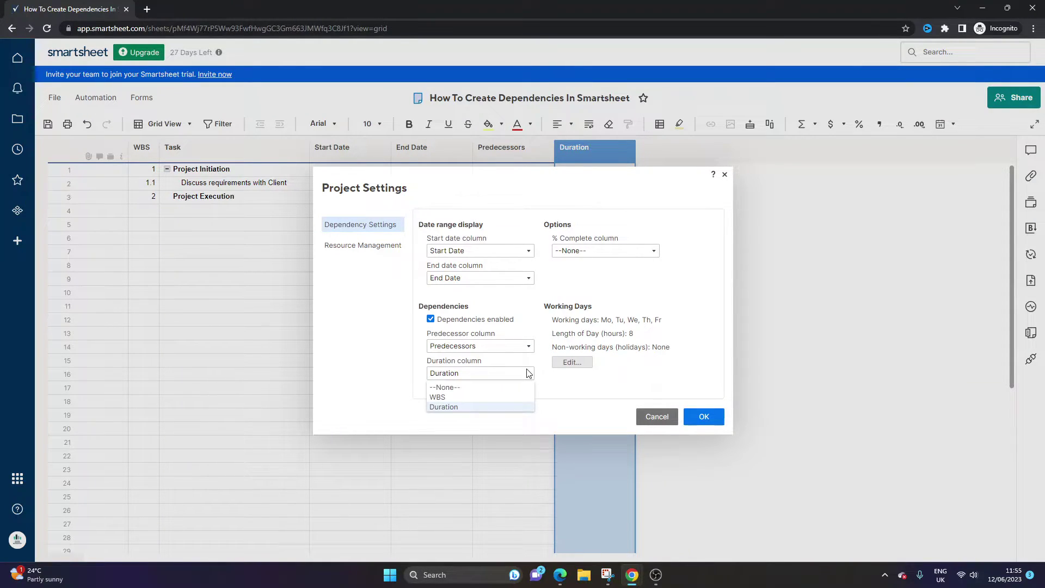
{"action": "left_click", "coordinate": [486, 407]}
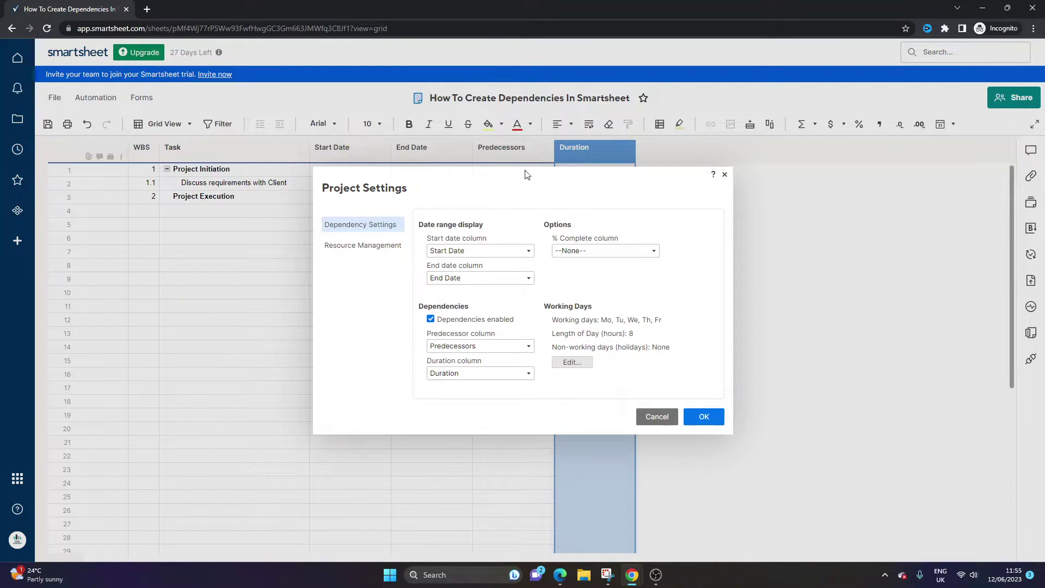
{"action": "left_click", "coordinate": [450, 346]}
{"action": "left_click", "coordinate": [460, 380]}
{"action": "left_click", "coordinate": [707, 417]}
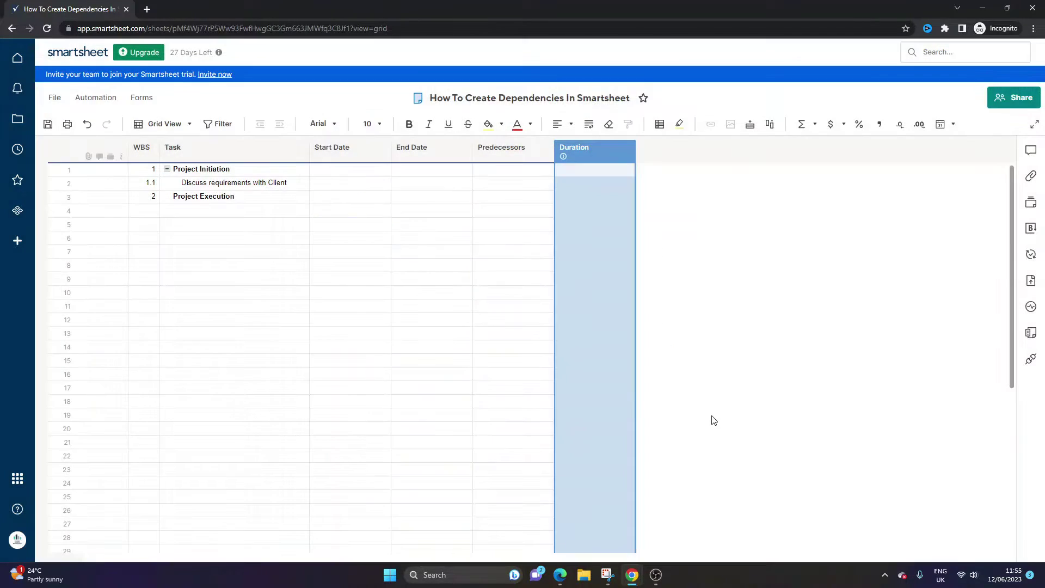
{"action": "left_click", "coordinate": [428, 210]}
{"action": "left_click", "coordinate": [359, 174]}
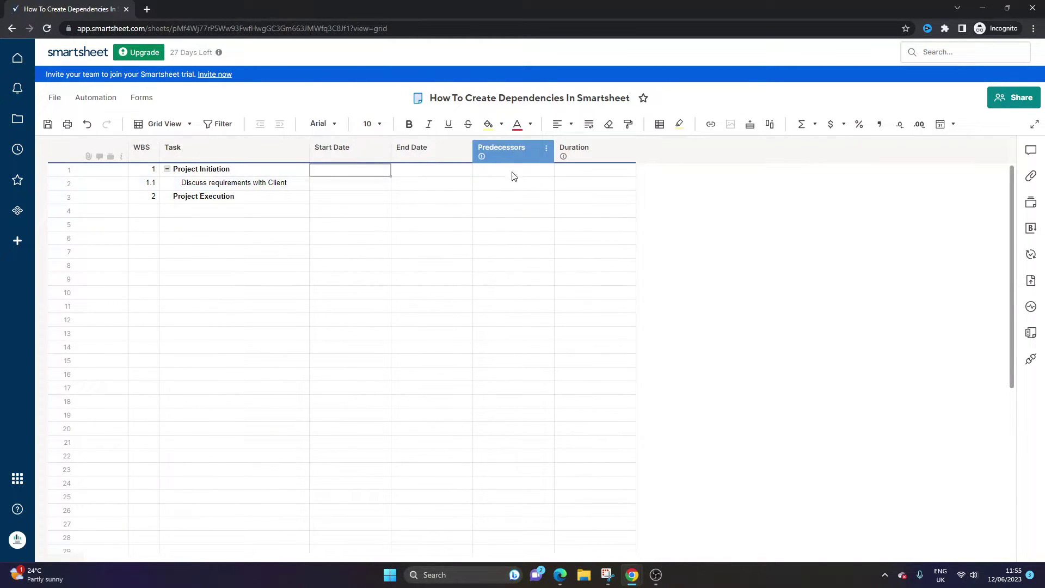
{"action": "left_click", "coordinate": [430, 183]}
{"action": "left_click", "coordinate": [495, 171]}
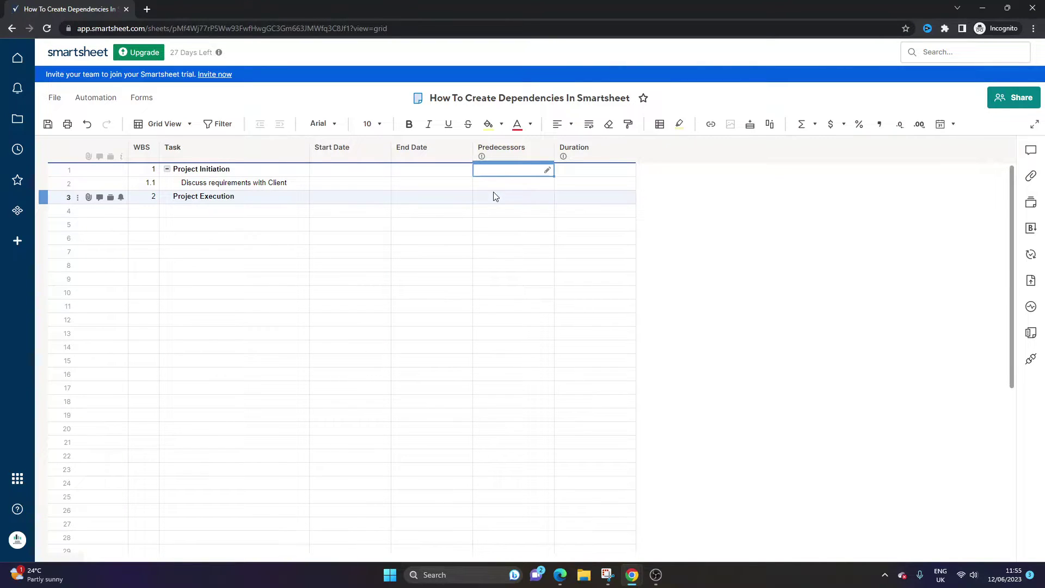
{"action": "left_click", "coordinate": [362, 173]}
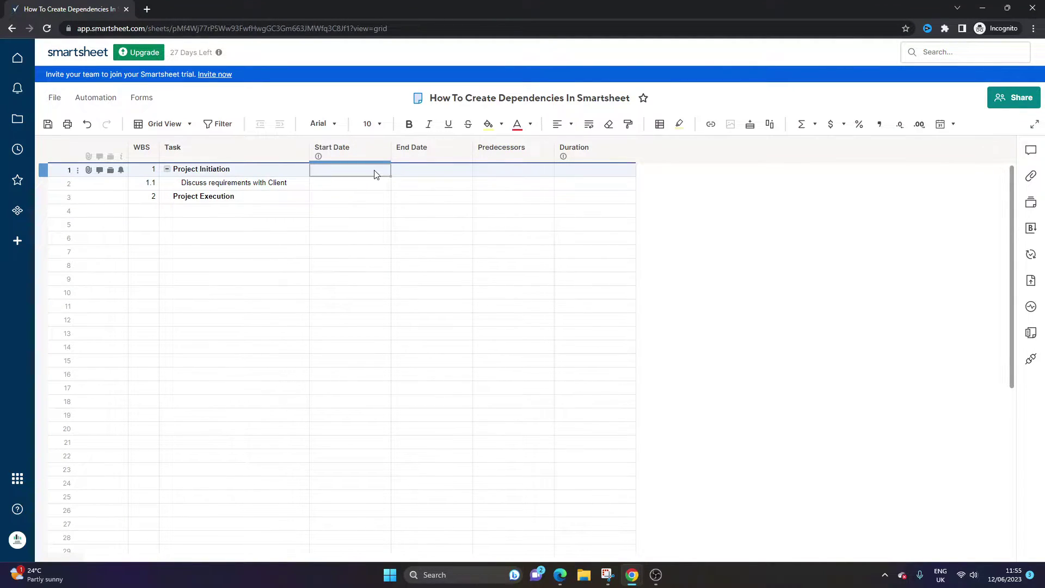
Step: Set the start date of the Discuss requirements with Client subtask to June 12, 2023
{"action": "left_click", "coordinate": [374, 173]}
{"action": "left_click", "coordinate": [606, 356]}
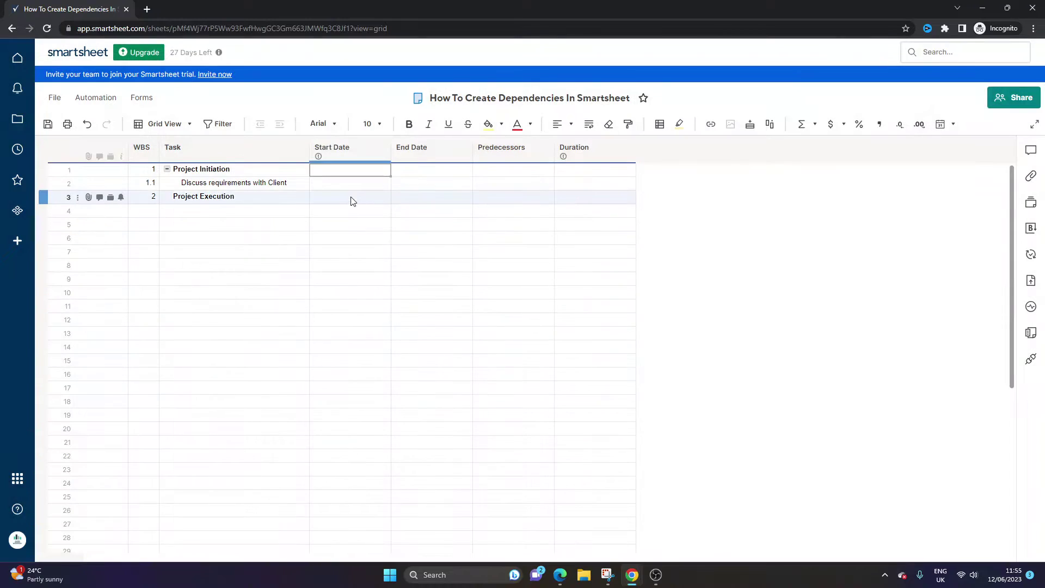
{"action": "left_click", "coordinate": [352, 185]}
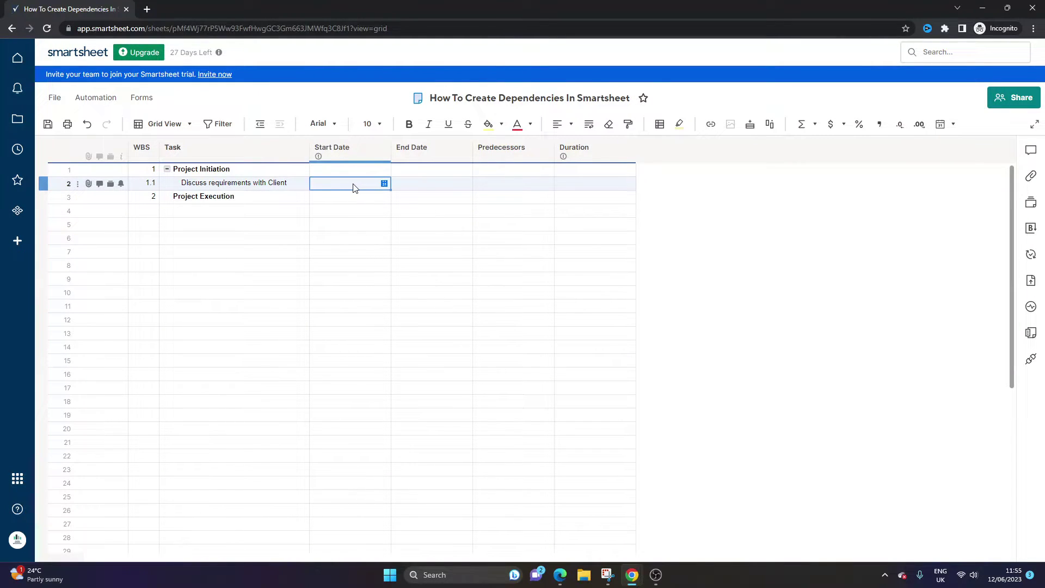
{"action": "left_click", "coordinate": [366, 186]}
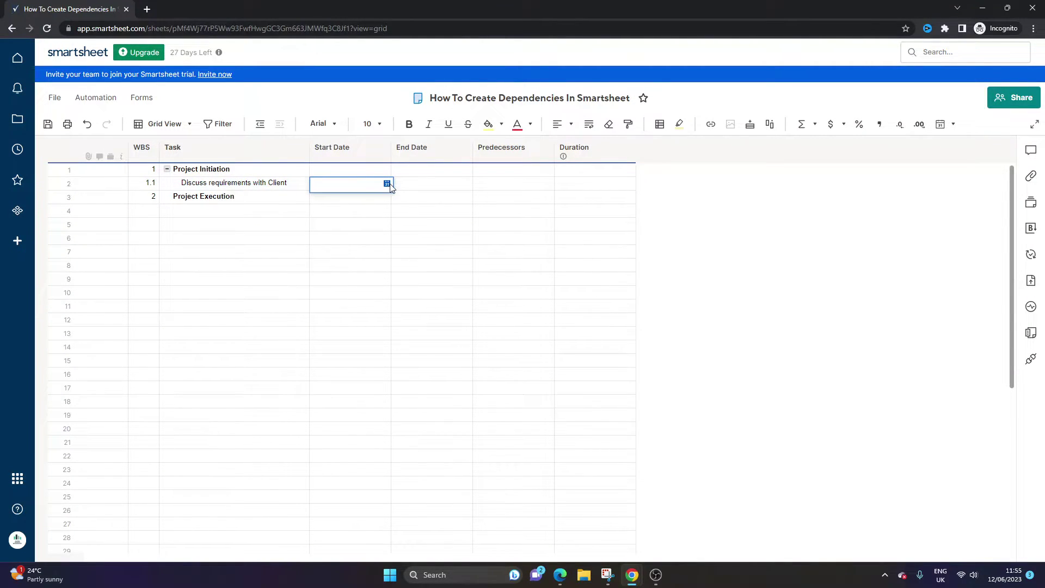
{"action": "left_click", "coordinate": [387, 185]}
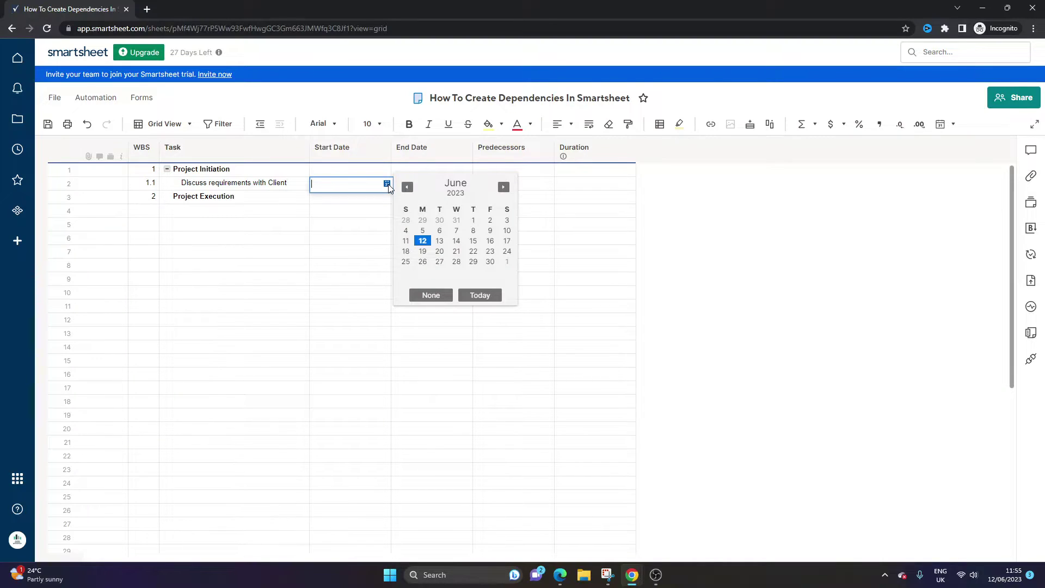
{"action": "left_click", "coordinate": [424, 241]}
{"action": "left_click", "coordinate": [334, 168]}
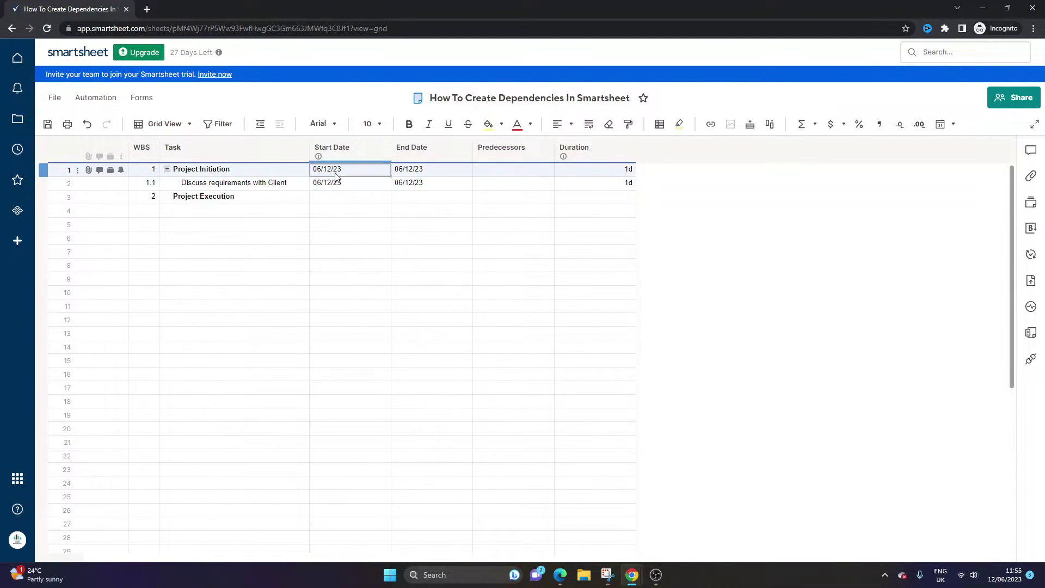
Step: Set the duration of Discuss requirements with Client to 5 days and check the end date
{"action": "left_click", "coordinate": [405, 184]}
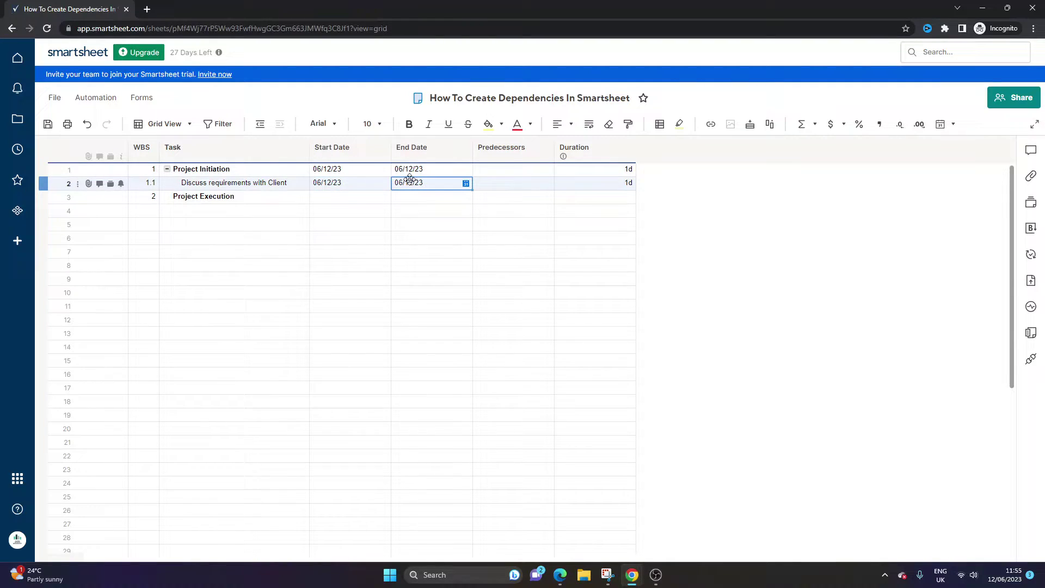
{"action": "left_click", "coordinate": [376, 185]}
{"action": "left_click", "coordinate": [404, 185]}
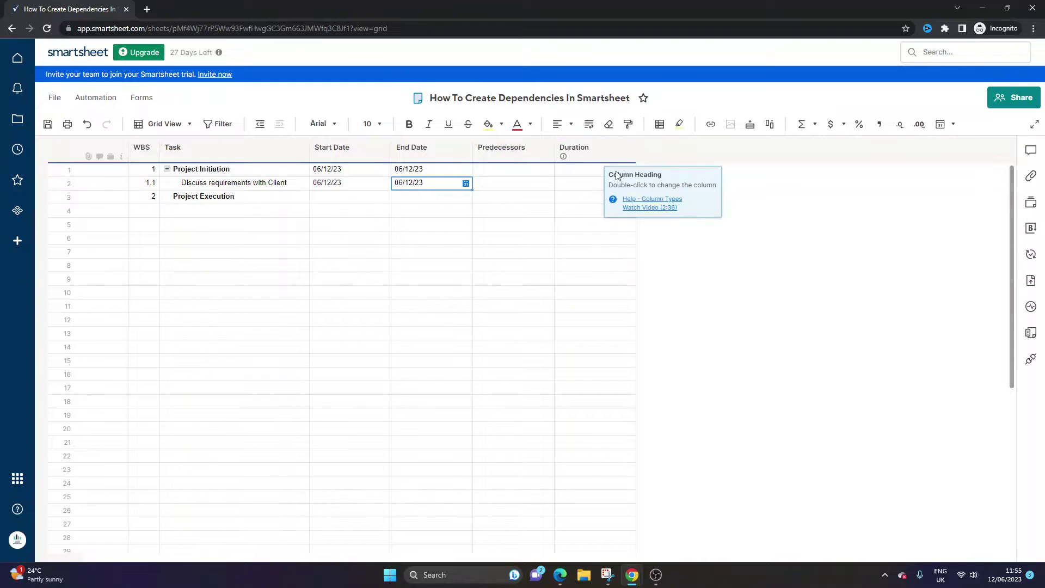
{"action": "left_click", "coordinate": [618, 167]}
{"action": "left_click", "coordinate": [623, 170]}
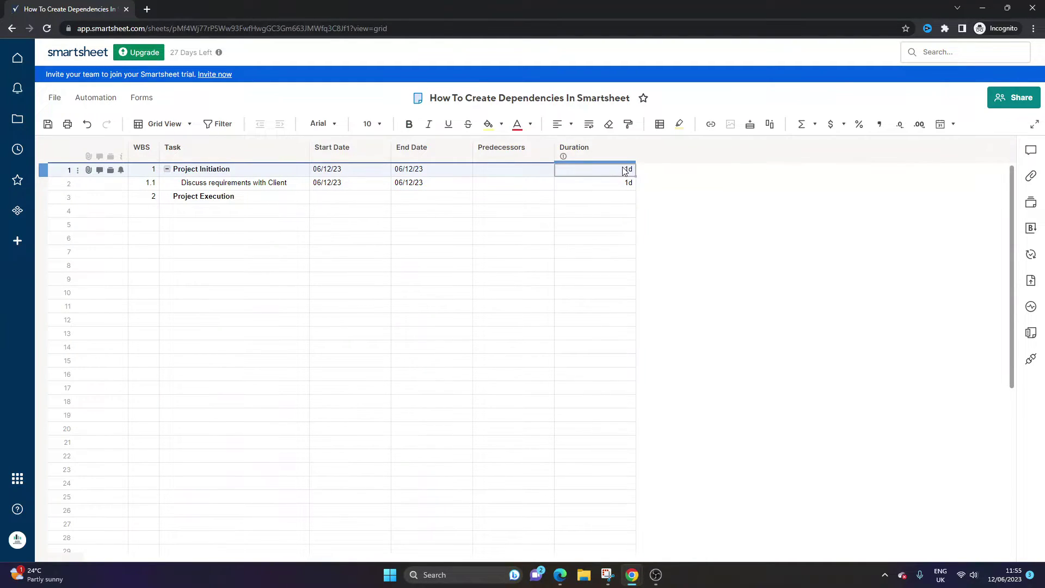
{"action": "left_click", "coordinate": [614, 182]}
{"action": "left_click", "coordinate": [615, 182]}
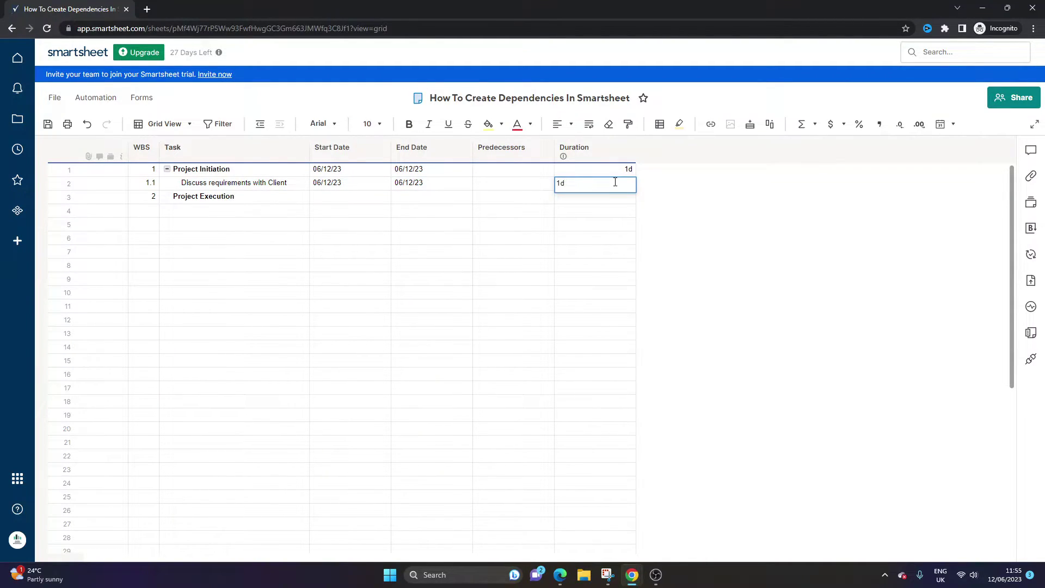
{"action": "key", "text": "BackSpace"}
{"action": "key", "text": "BackSpace"}
{"action": "key", "text": "Return"}
{"action": "left_click", "coordinate": [438, 172]}
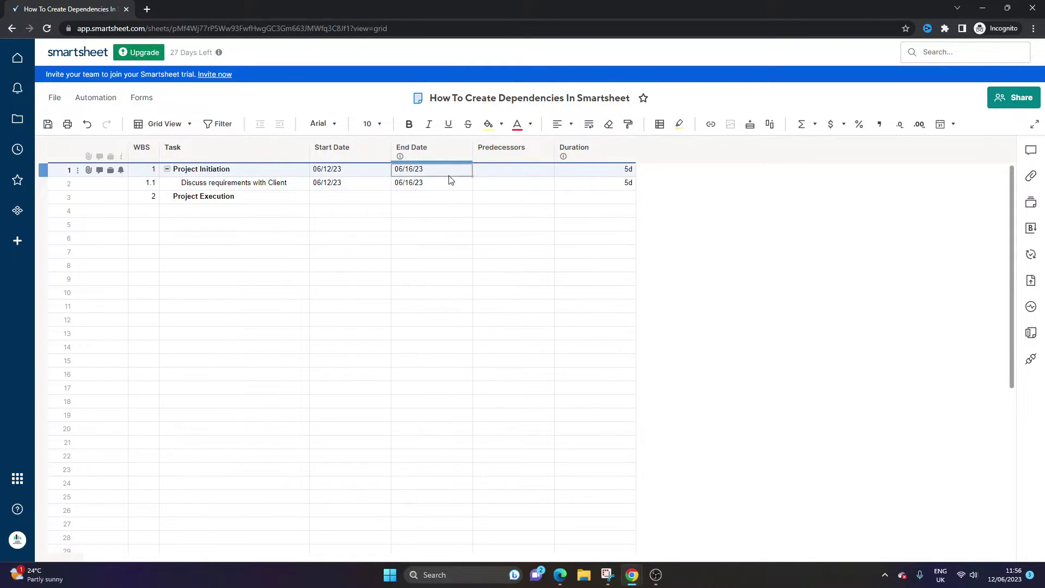
Step: Change the duration of Discuss requirements with Client to 10 days
{"action": "left_click", "coordinate": [626, 183]}
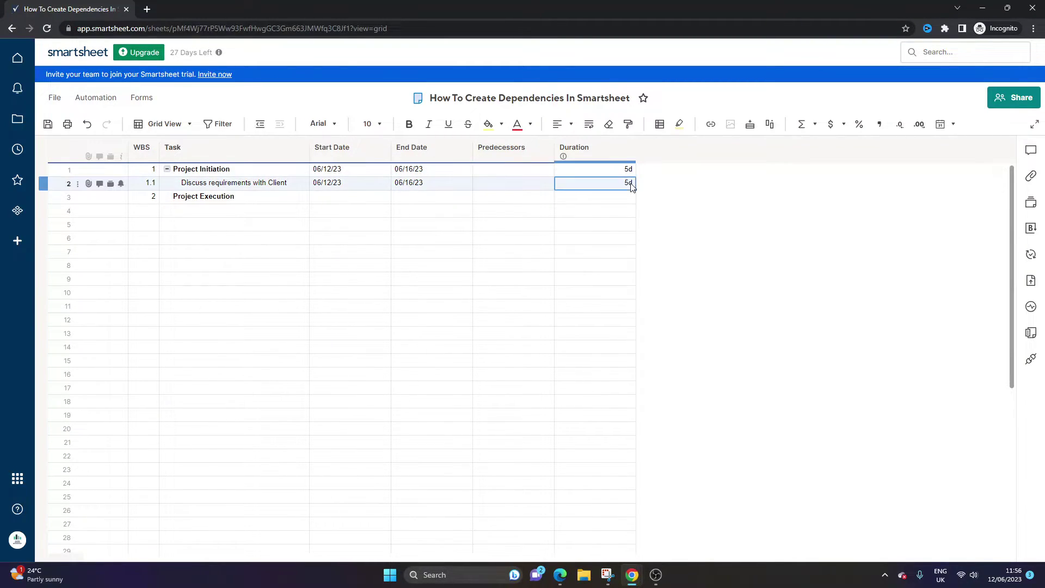
{"action": "type", "text": "10"}
{"action": "key", "text": "Return"}
Step: Set the duration of Discuss requirements with Client to 7 days and save the sheet
{"action": "left_click", "coordinate": [615, 184]}
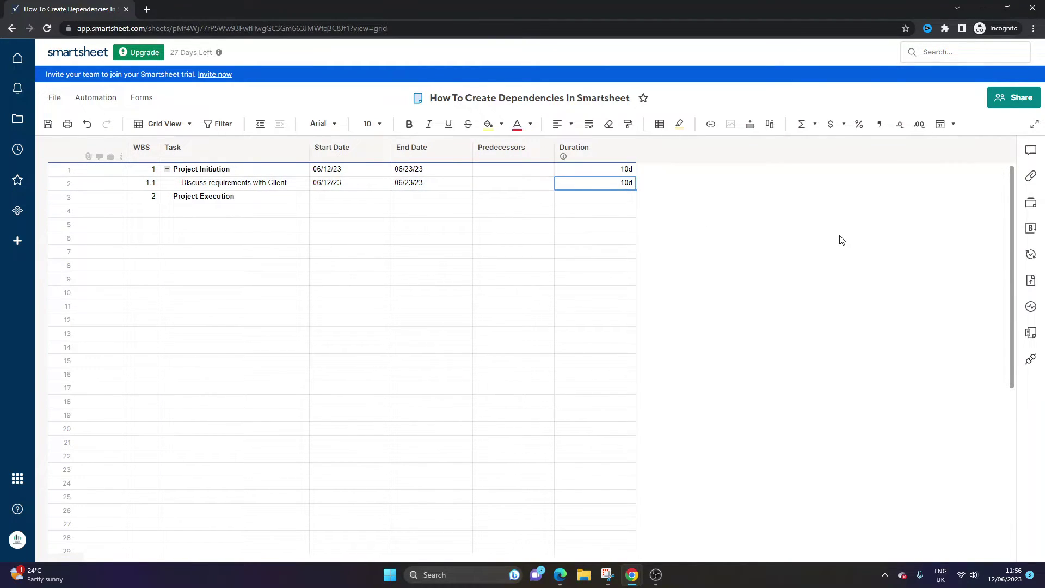
{"action": "type", "text": "7"}
{"action": "key", "text": "Return"}
{"action": "double_click", "coordinate": [406, 183]}
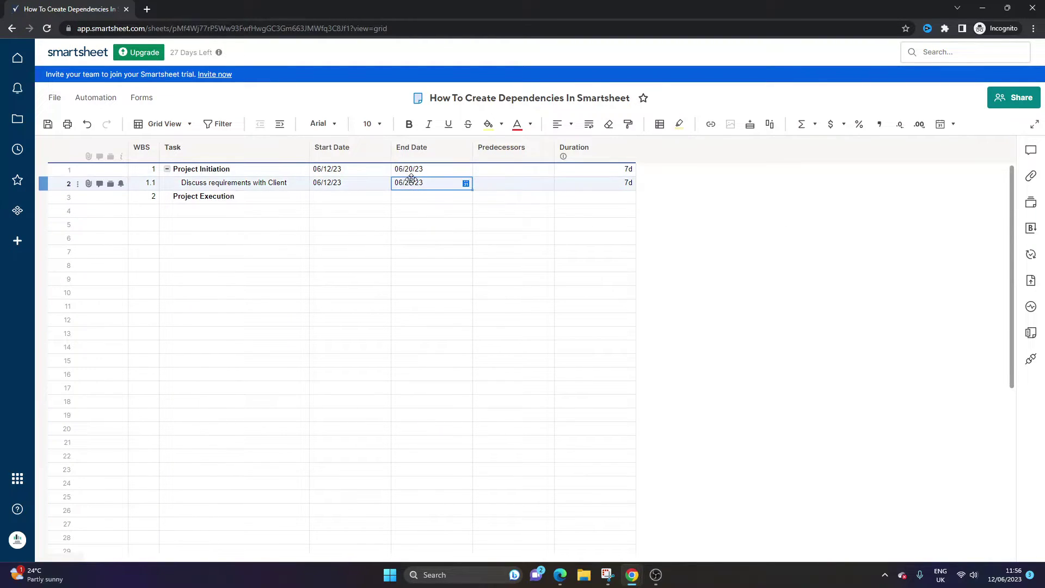
{"action": "left_click", "coordinate": [469, 184]}
{"action": "left_click", "coordinate": [678, 245]}
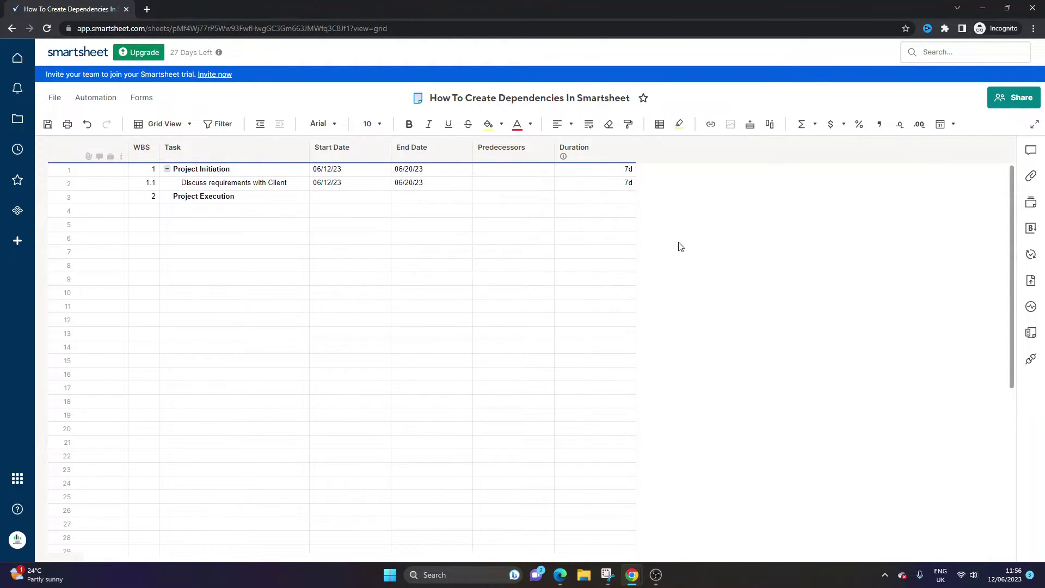
{"action": "left_click", "coordinate": [48, 124]}
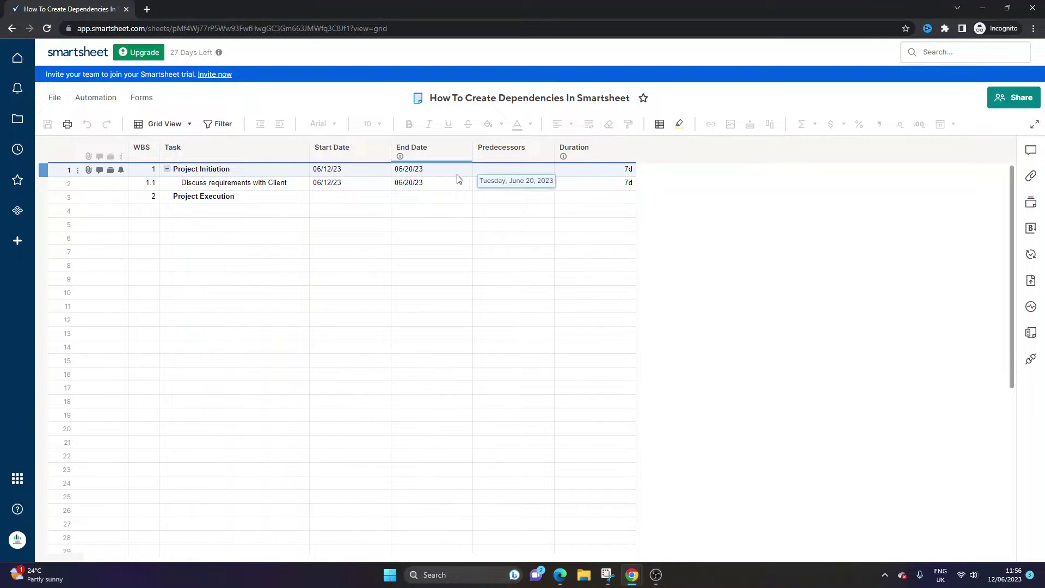
{"action": "left_click", "coordinate": [425, 184]}
{"action": "left_click", "coordinate": [260, 197]}
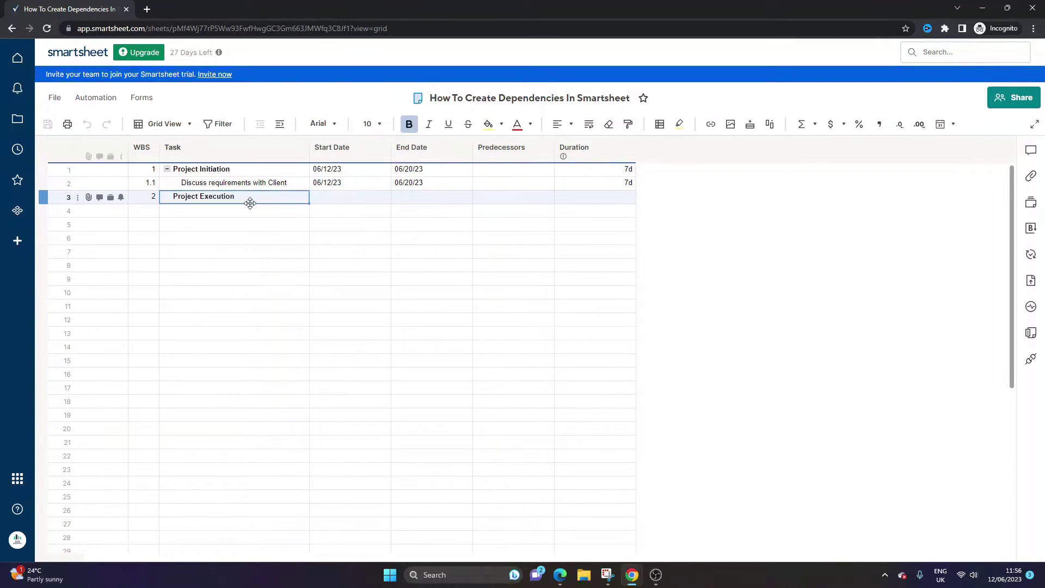
{"action": "key", "text": "Down"}
{"action": "left_click", "coordinate": [249, 201]}
{"action": "left_click", "coordinate": [501, 202]}
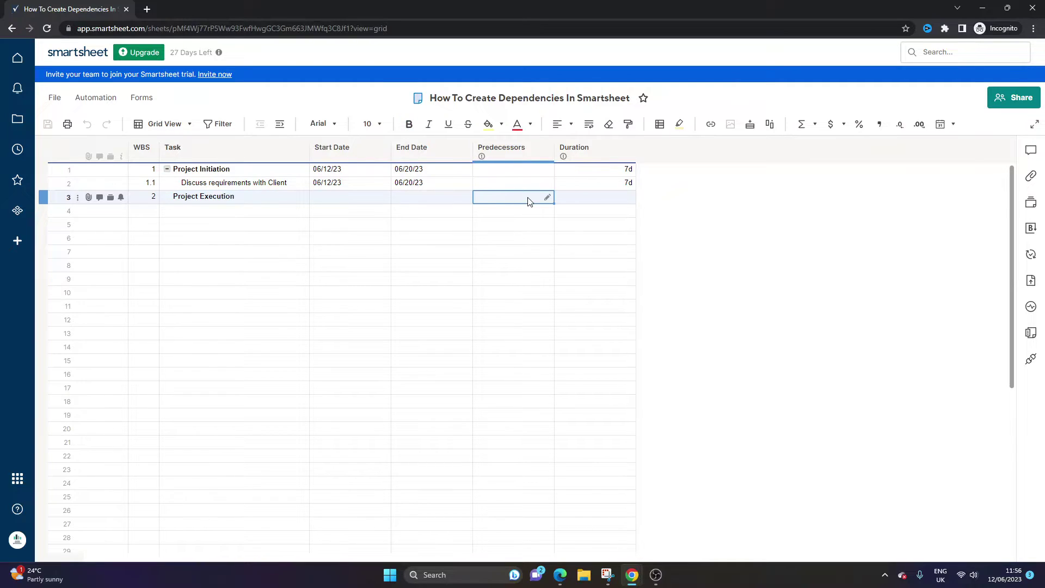
{"action": "left_click", "coordinate": [547, 199]}
{"action": "left_click", "coordinate": [609, 330]}
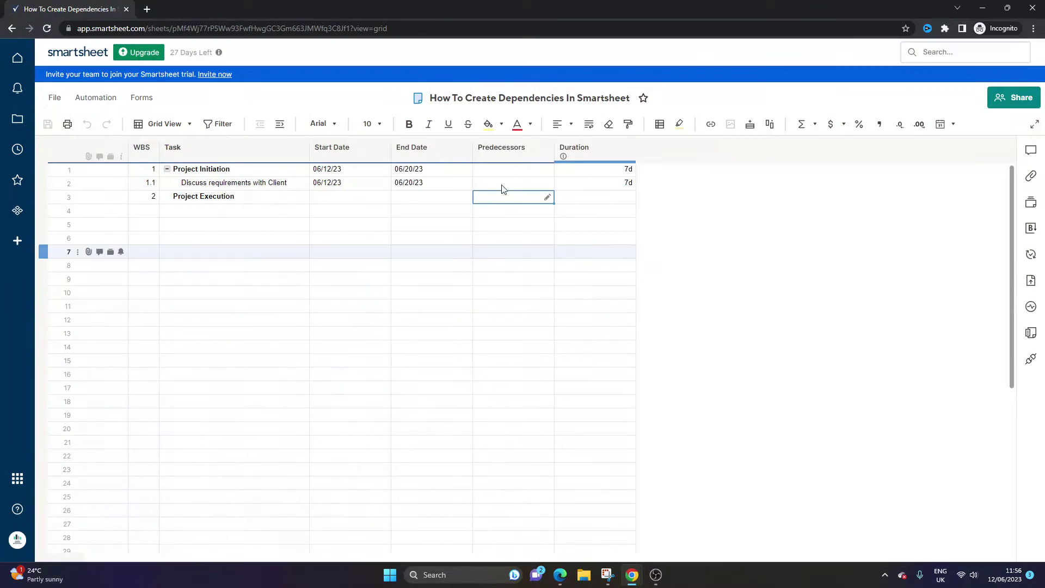
Step: Add Project Initiation (row 1) as the predecessor of Project Execution with the Finish-to-Start (FS) type and no lag
{"action": "left_click", "coordinate": [548, 198]}
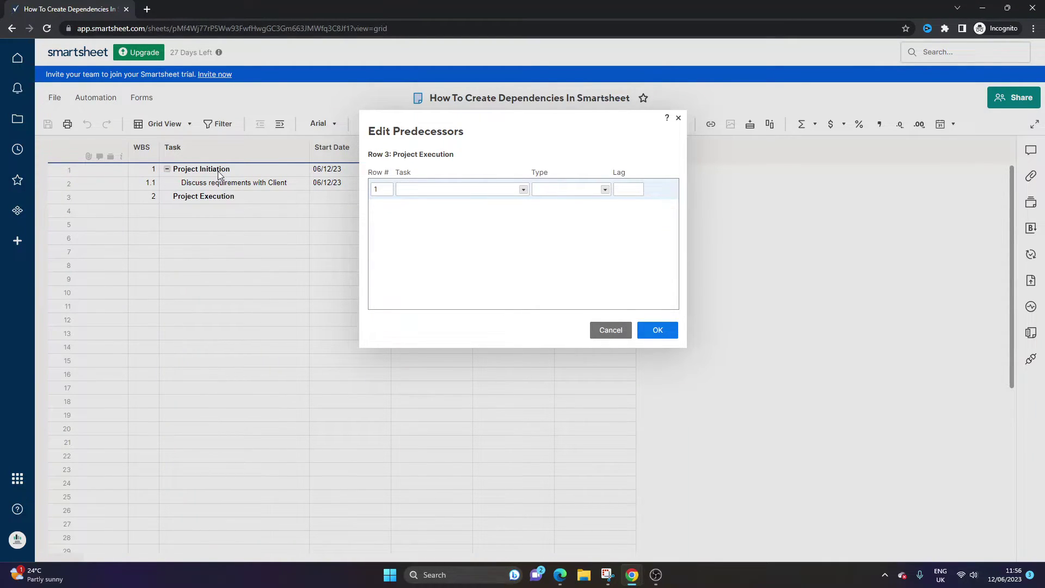
{"action": "left_click", "coordinate": [523, 190]}
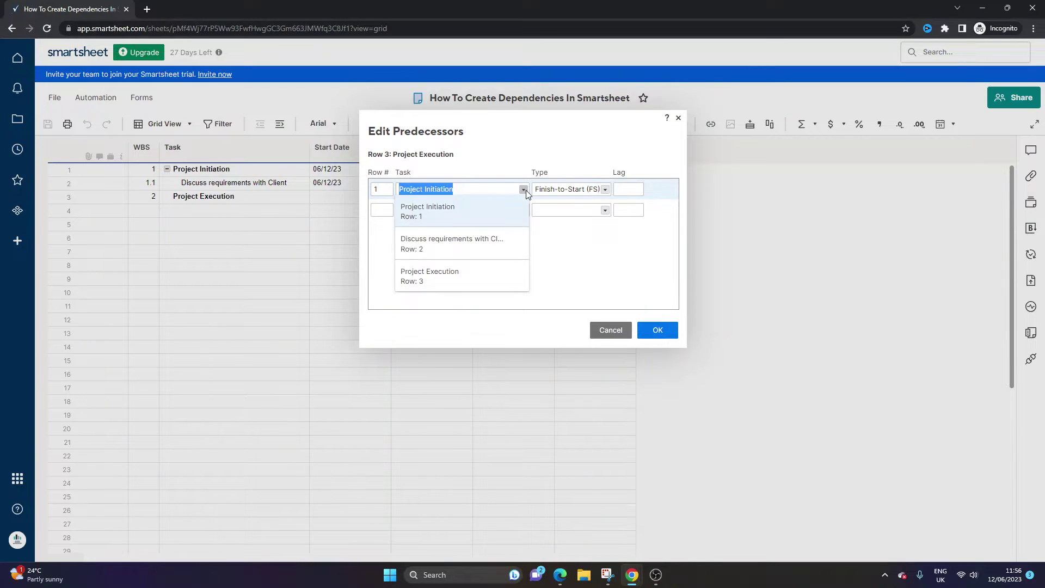
{"action": "left_click", "coordinate": [461, 214]}
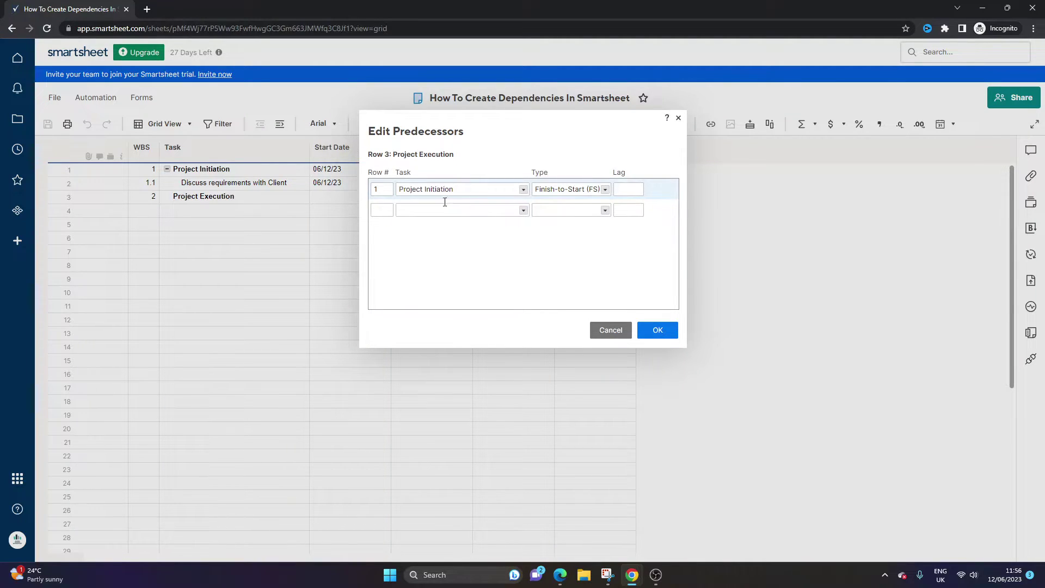
{"action": "left_click", "coordinate": [605, 189]}
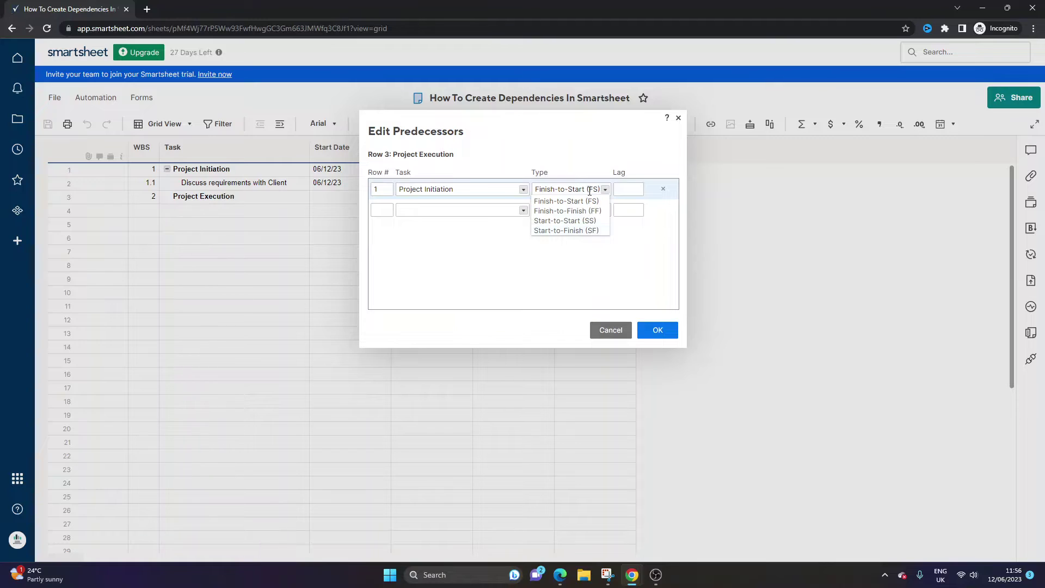
{"action": "left_click", "coordinate": [591, 199]}
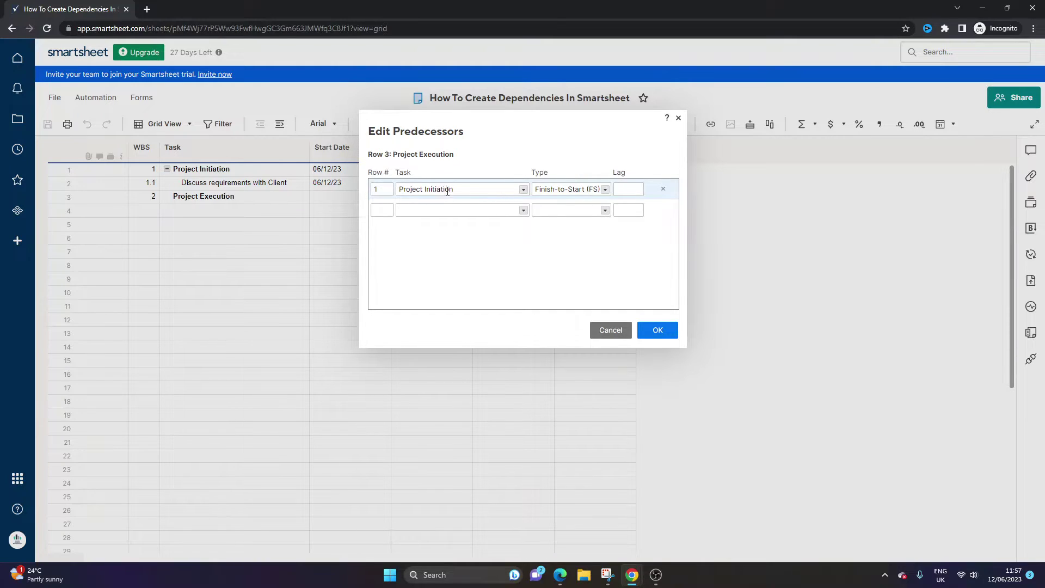
{"action": "left_click", "coordinate": [630, 186]}
{"action": "left_click", "coordinate": [669, 328]}
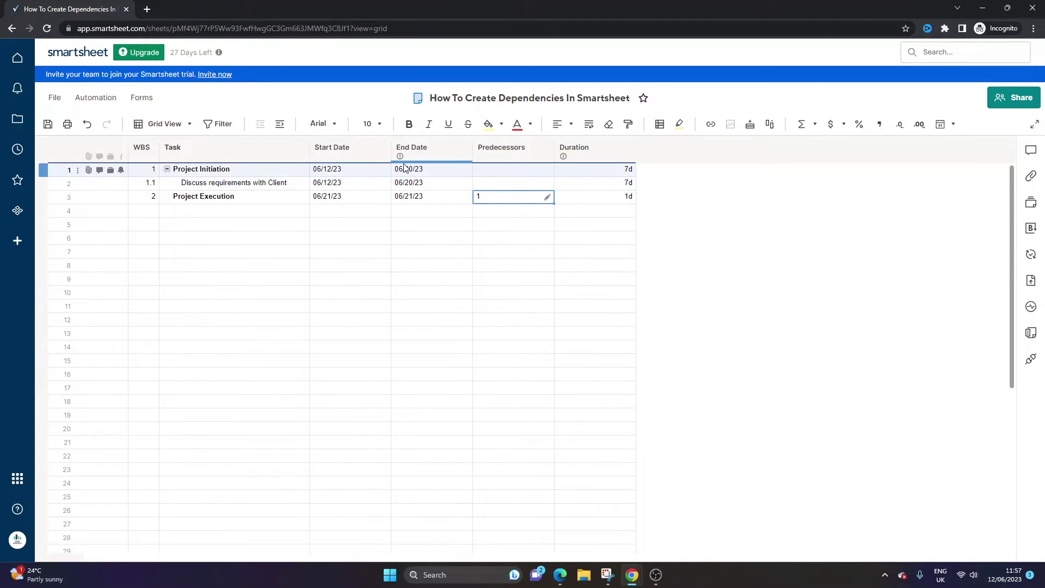
Step: Check Project Execution's start date and try to edit the start date of the Project Initiation parent row
{"action": "left_click", "coordinate": [362, 199]}
{"action": "key", "text": "Tab"}
{"action": "left_click", "coordinate": [347, 202]}
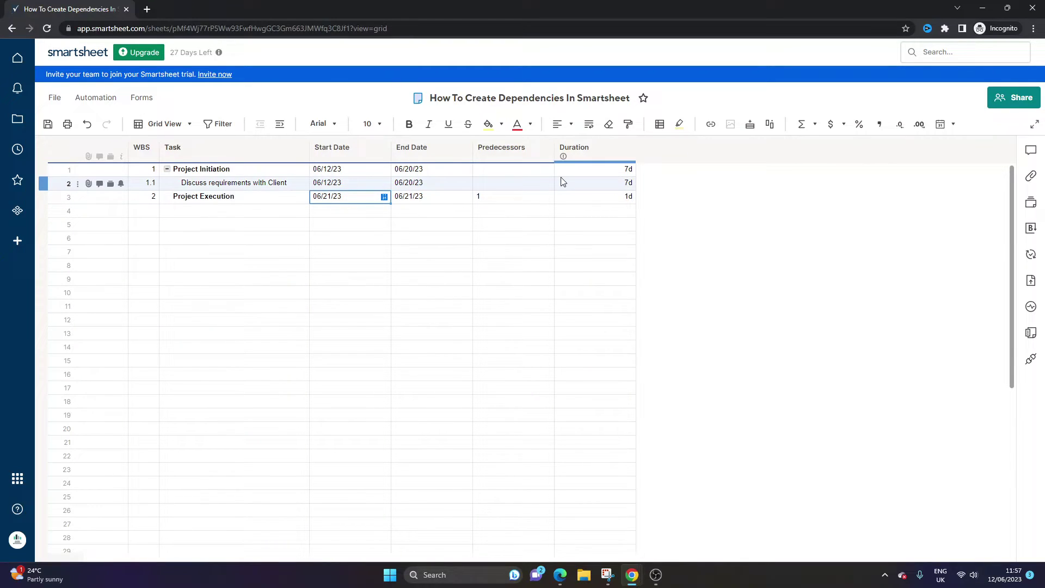
{"action": "left_click", "coordinate": [359, 170]}
{"action": "double_click", "coordinate": [375, 172]}
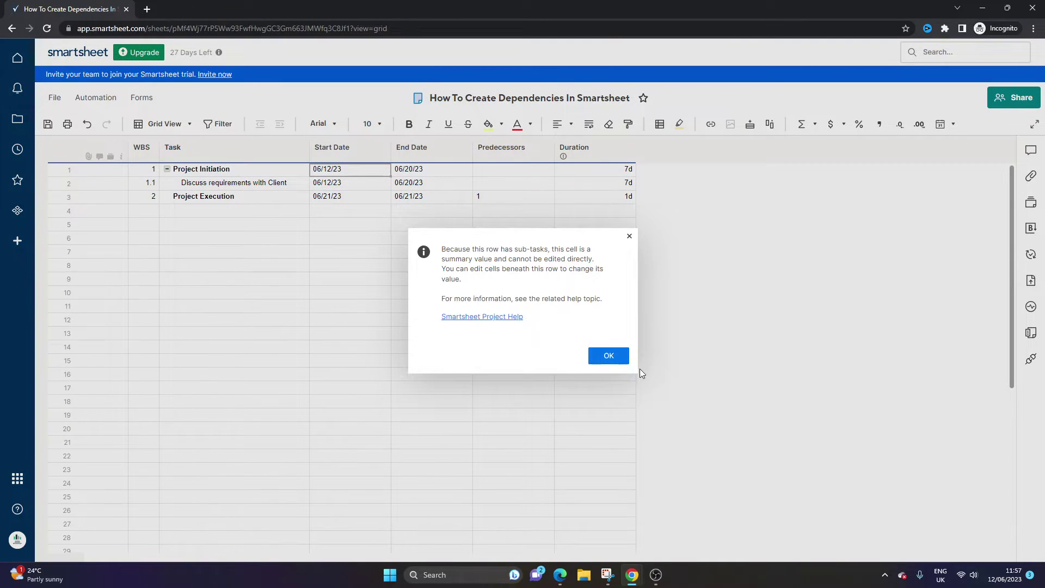
{"action": "left_click", "coordinate": [619, 357]}
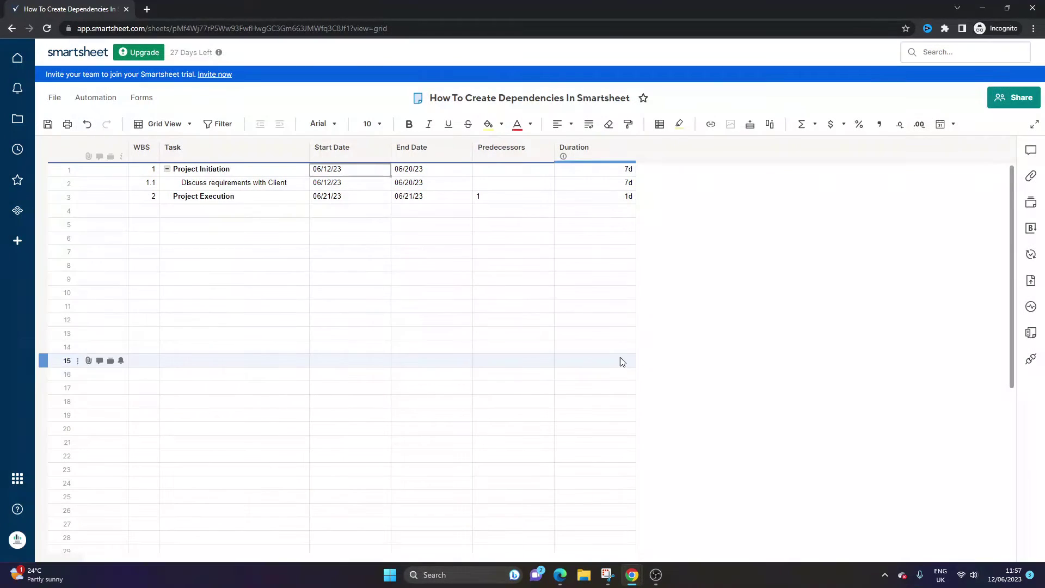
Step: Set the start date of Discuss requirements with Client to June 19, 2023, check Project Execution's start date, and save the sheet
{"action": "left_click", "coordinate": [384, 183]}
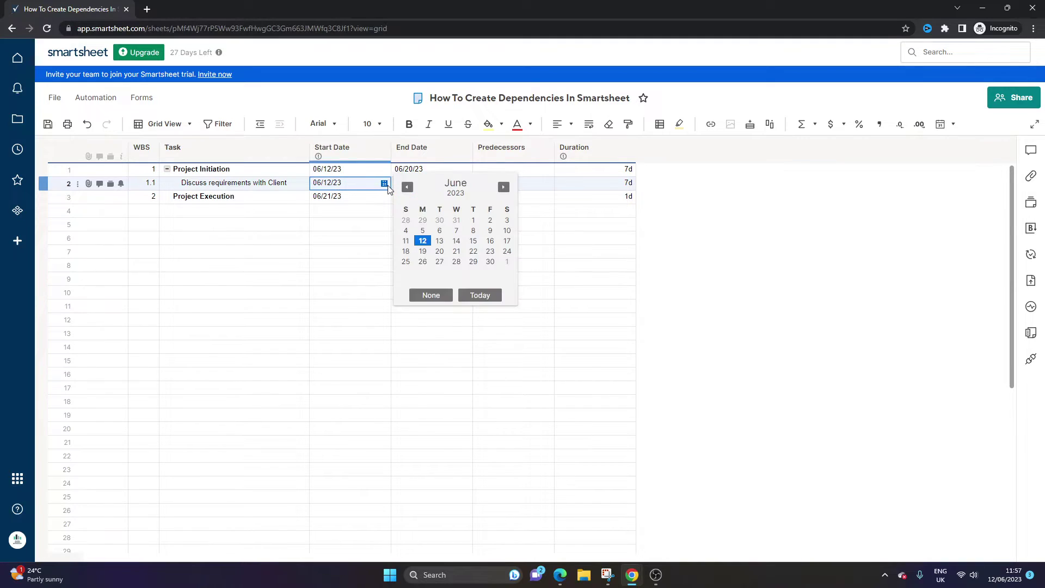
{"action": "left_click", "coordinate": [422, 251]}
{"action": "left_click", "coordinate": [332, 196]}
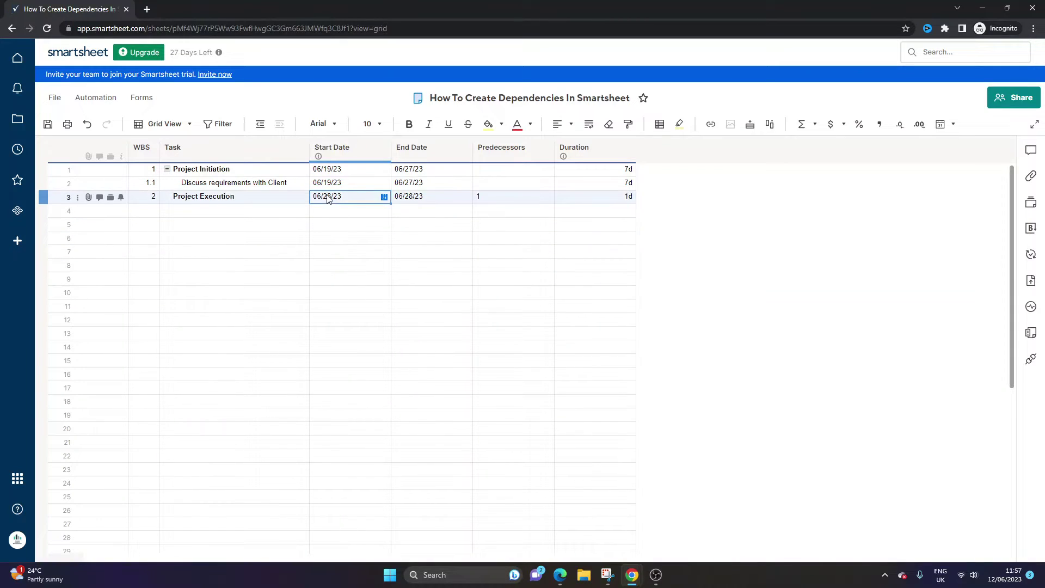
{"action": "left_click", "coordinate": [329, 196]}
{"action": "left_click", "coordinate": [387, 197]}
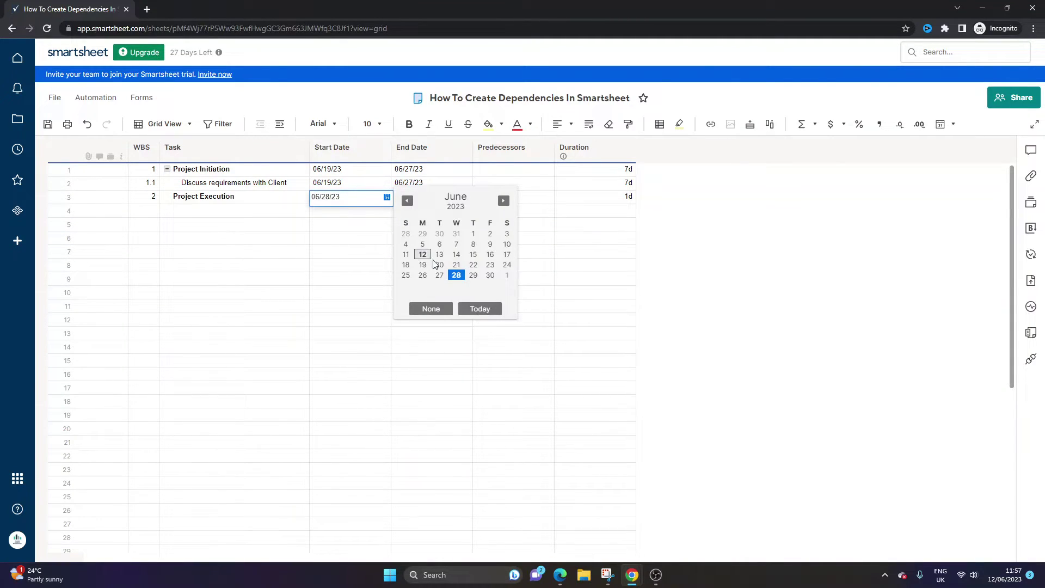
{"action": "left_click", "coordinate": [564, 268]}
{"action": "left_click", "coordinate": [562, 343]}
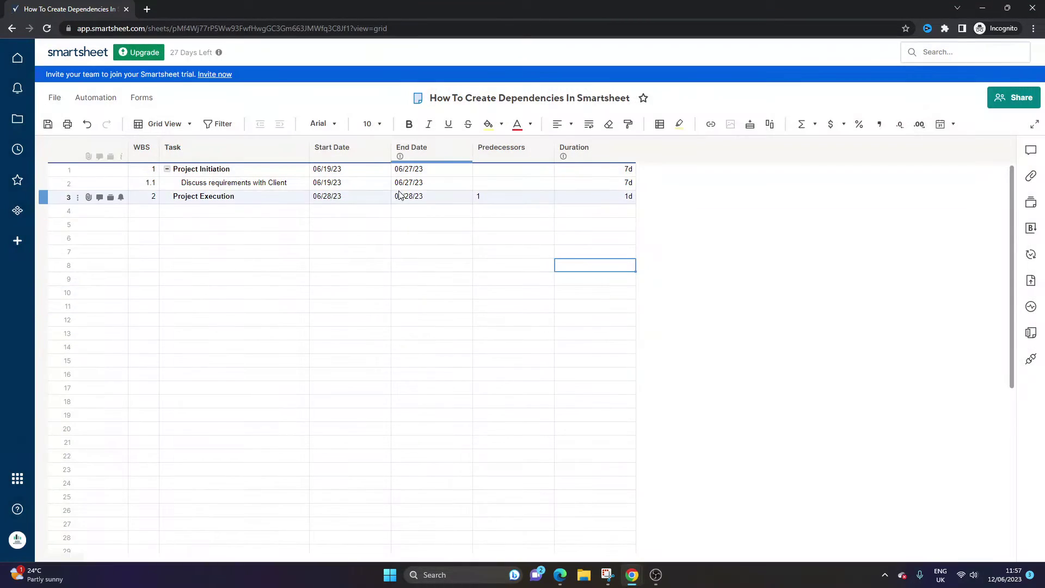
{"action": "left_click", "coordinate": [53, 125]}
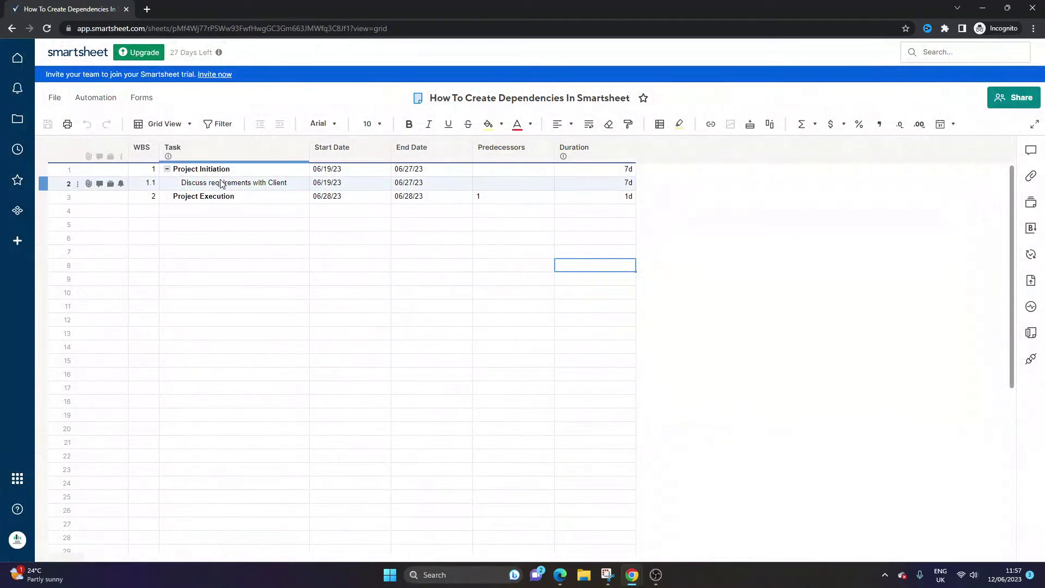
Step: Compare the start and end dates of Project Initiation with those of its subtask Discuss requirements with Client
{"action": "right_click", "coordinate": [40, 185]}
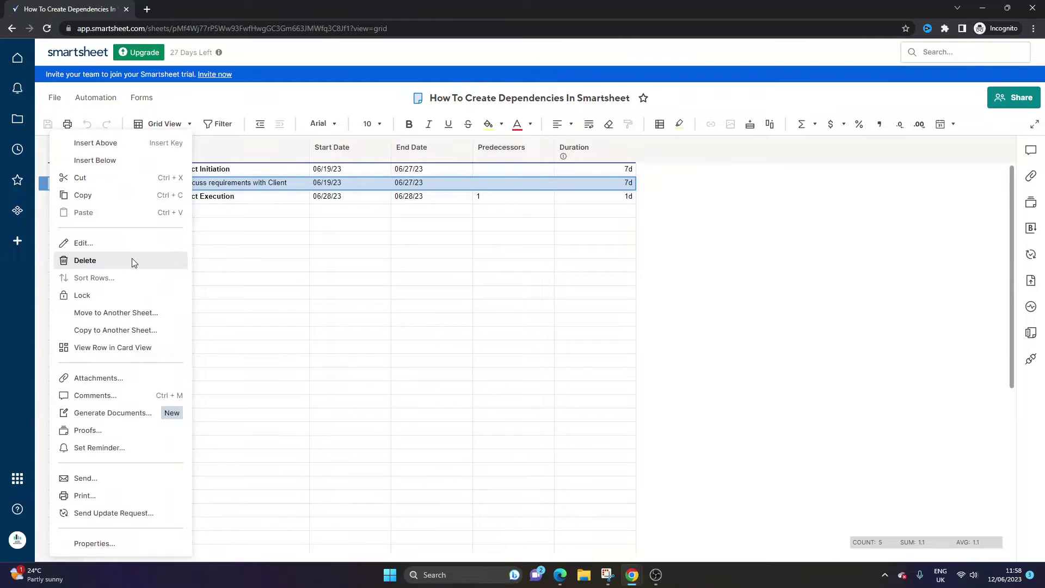
{"action": "left_click", "coordinate": [408, 236]}
{"action": "left_click", "coordinate": [357, 171]}
{"action": "left_click", "coordinate": [354, 183]}
{"action": "left_click", "coordinate": [348, 170]}
{"action": "left_click_drag", "start_coordinate": [225, 170], "coordinate": [443, 175]}
{"action": "left_click_drag", "start_coordinate": [267, 188], "coordinate": [392, 185]}
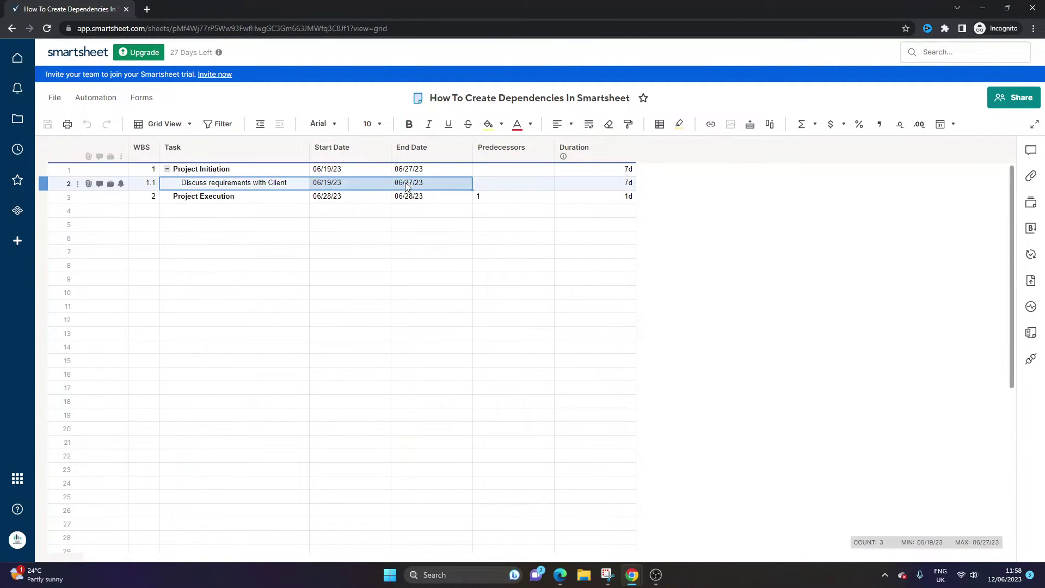
{"action": "left_click", "coordinate": [296, 183]}
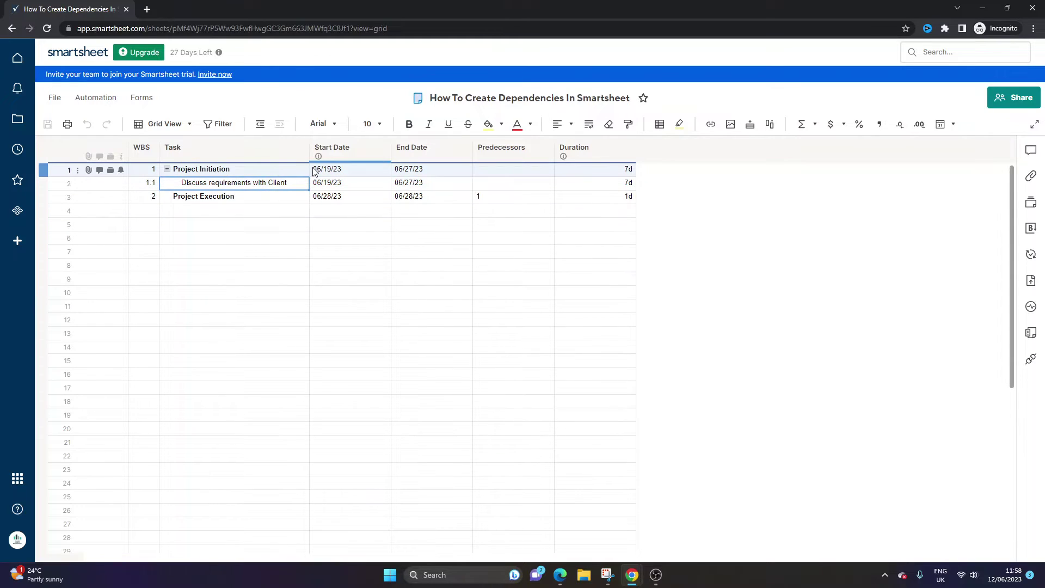
Step: Delete the Discuss requirements with Client row and check the start date of Project Initiation
{"action": "right_click", "coordinate": [68, 184]}
{"action": "left_click", "coordinate": [85, 260]}
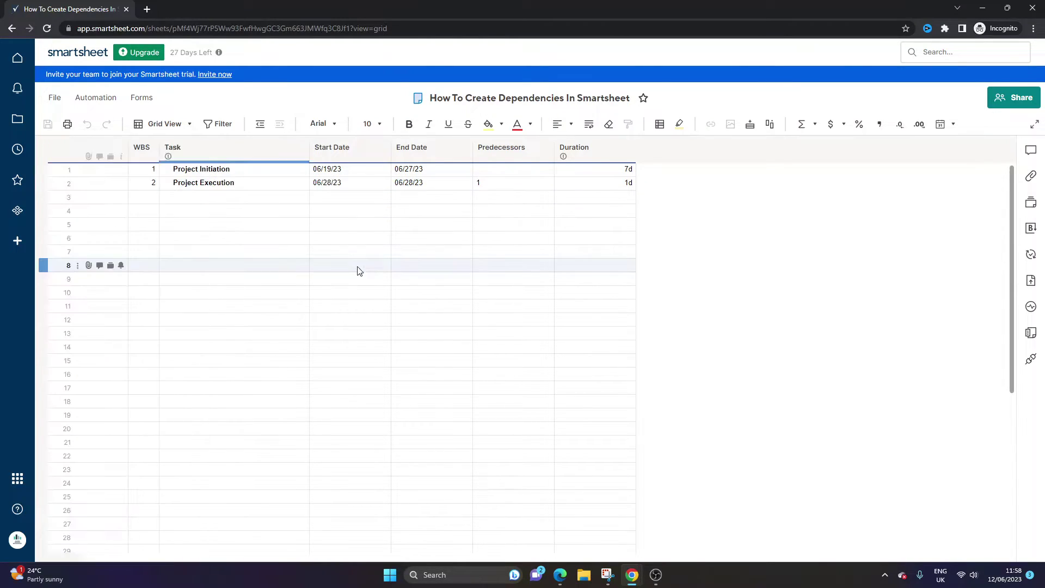
{"action": "left_click", "coordinate": [249, 224]}
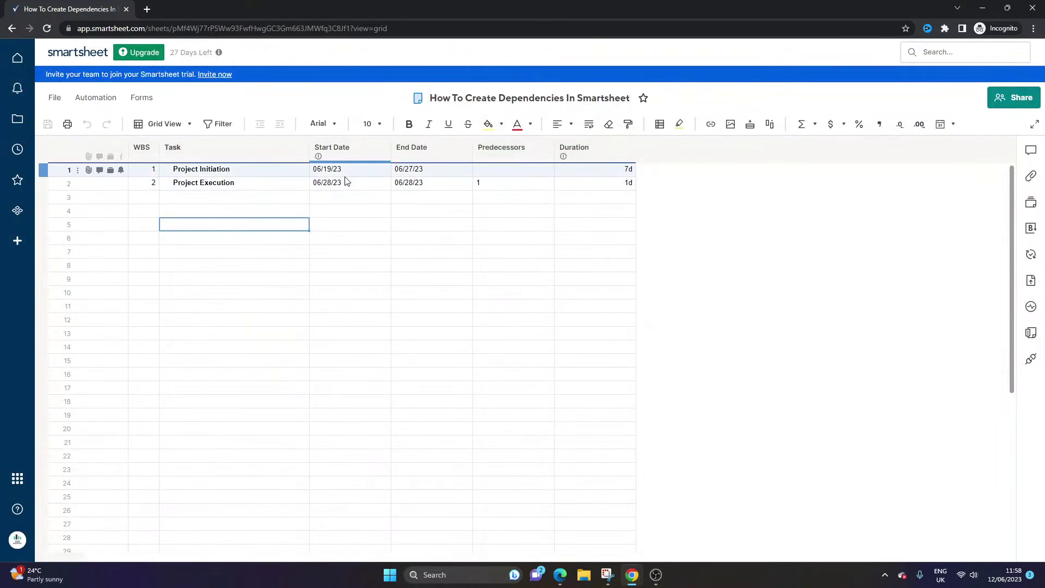
{"action": "left_click", "coordinate": [348, 168]}
{"action": "left_click", "coordinate": [430, 237]}
Step: Add a task named Project Closure in the row below Project Execution
{"action": "left_click", "coordinate": [242, 199]}
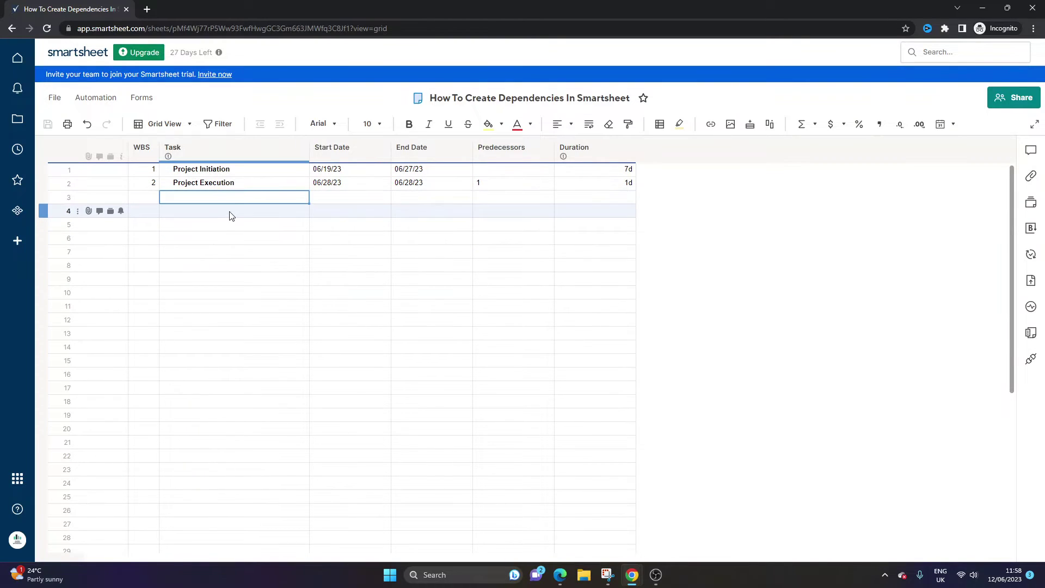
{"action": "type", "text": "Project Clsure"}
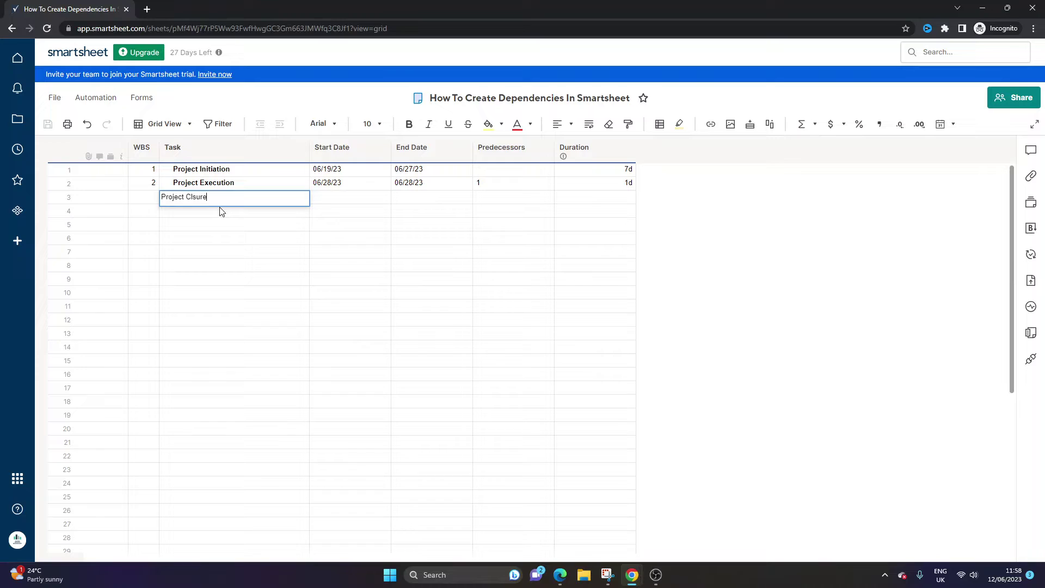
{"action": "key", "text": "Return"}
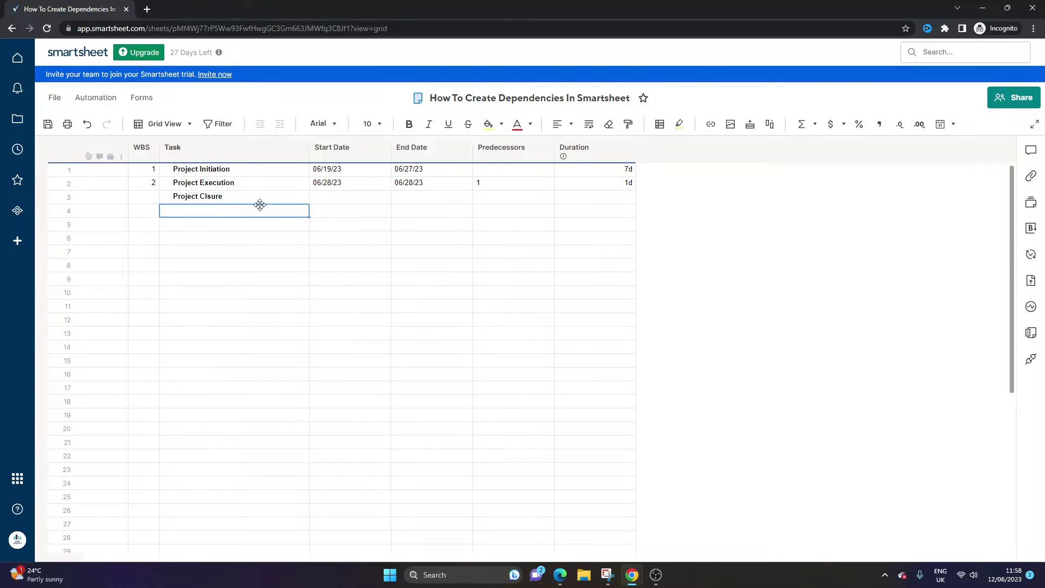
{"action": "double_click", "coordinate": [223, 200]}
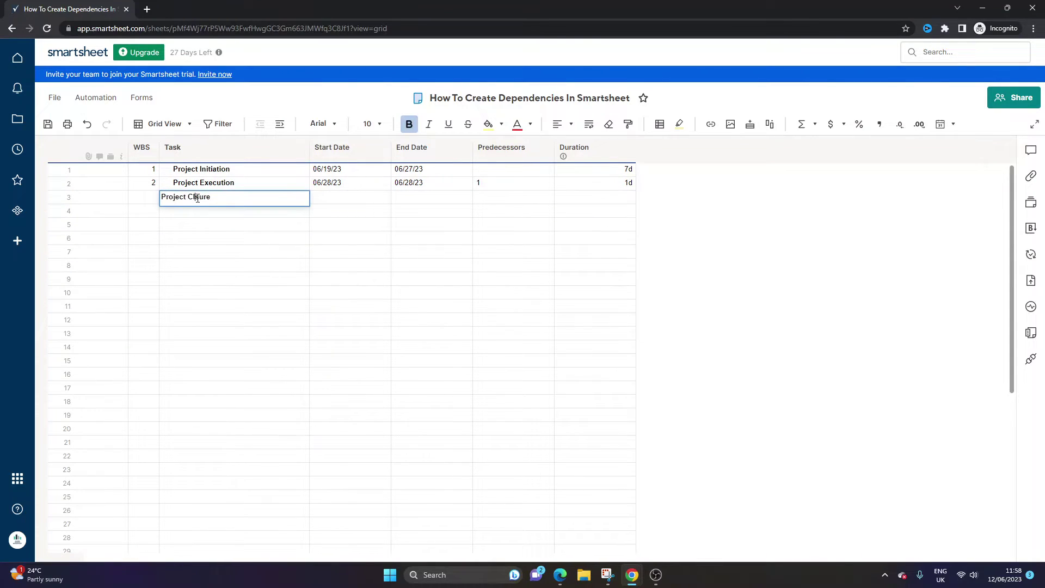
{"action": "type", "text": "o"}
{"action": "key", "text": "Return"}
Step: Set row 2 (Project Execution) as the predecessor of Project Closure
{"action": "left_click", "coordinate": [152, 199]}
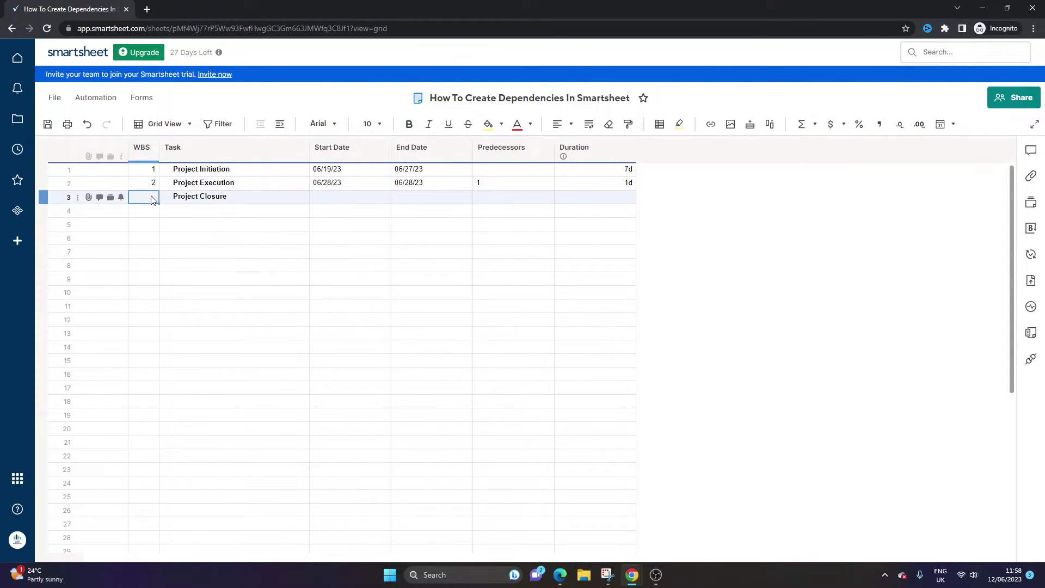
{"action": "left_click", "coordinate": [350, 203]}
{"action": "left_click", "coordinate": [480, 201]}
{"action": "type", "text": "2"}
{"action": "key", "text": "Return"}
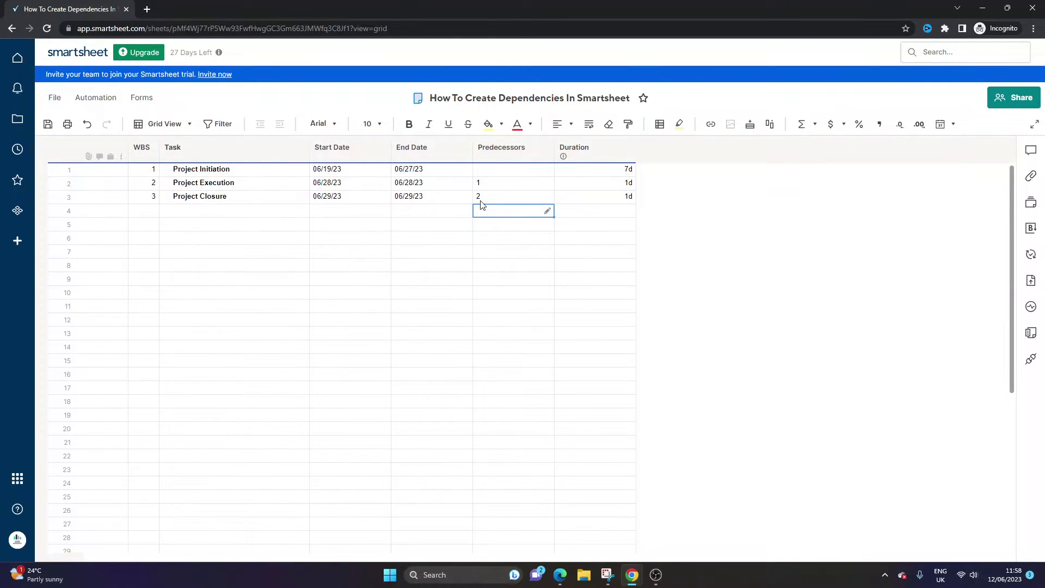
Step: Review the dependency types for Project Closure's predecessor, keep Finish-to-Start (FS), and add a lag of 7 days
{"action": "left_click", "coordinate": [533, 192]}
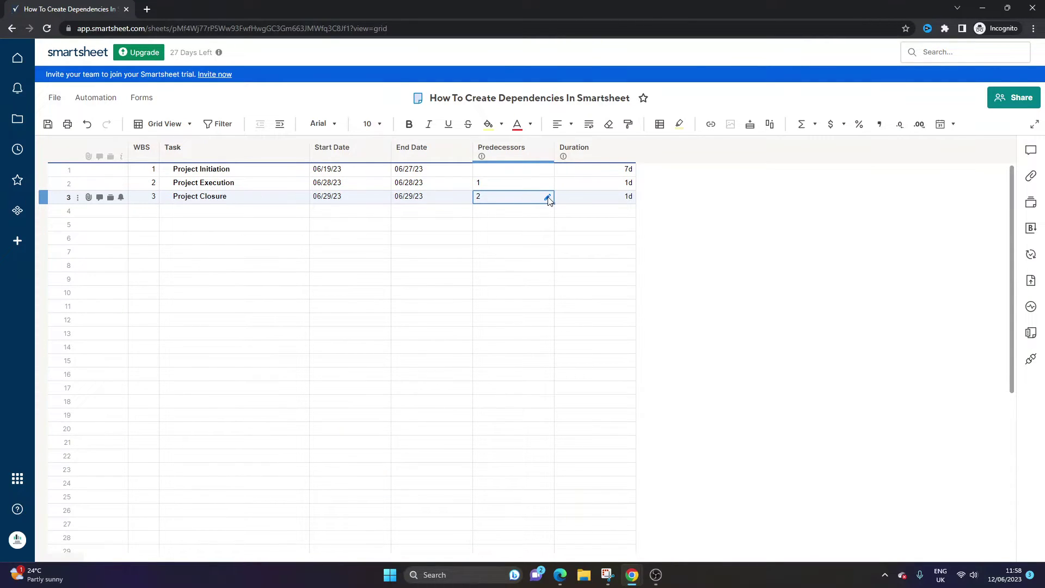
{"action": "left_click", "coordinate": [547, 198]}
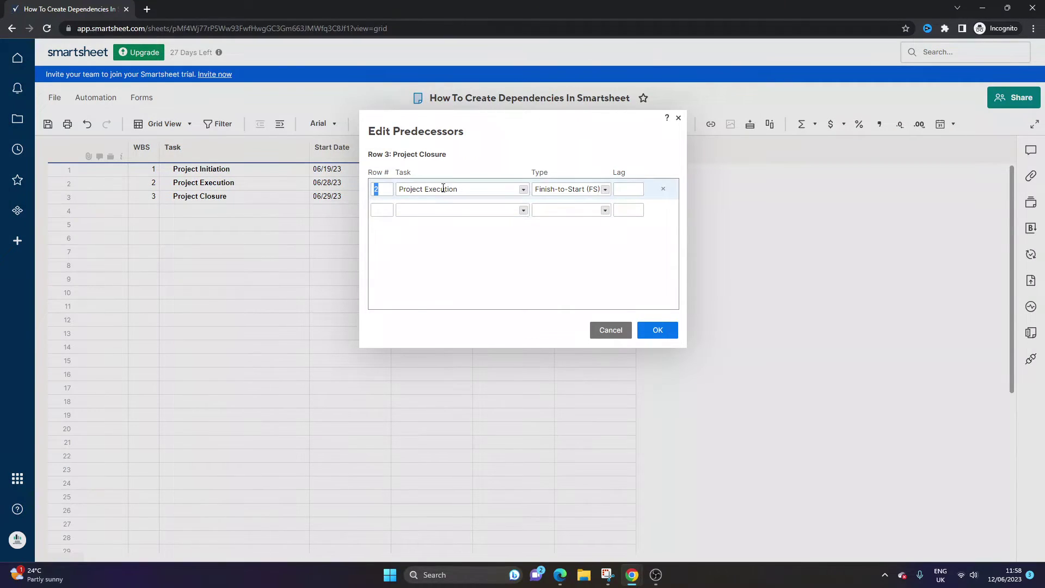
{"action": "left_click", "coordinate": [607, 188]}
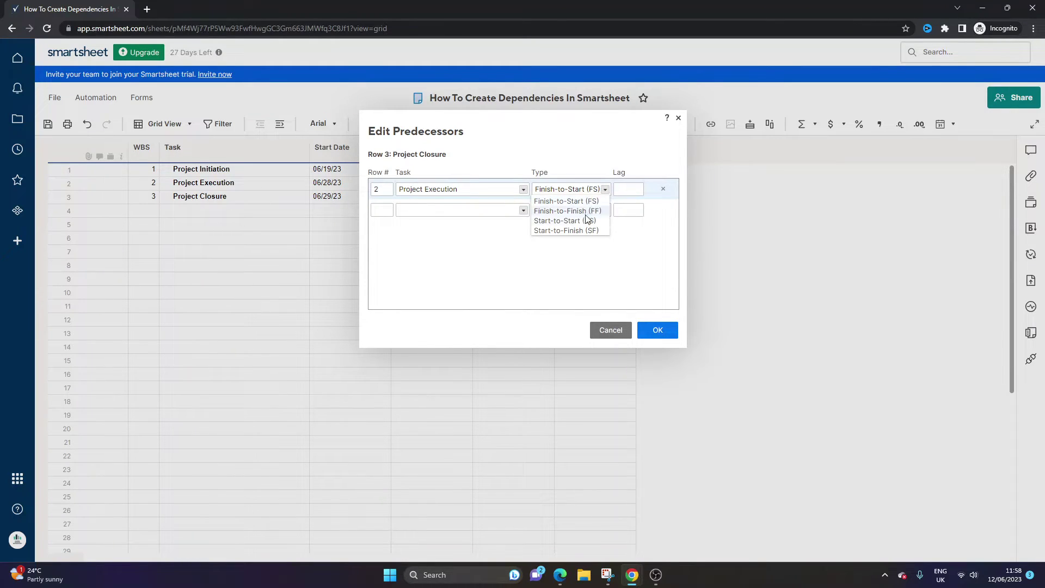
{"action": "left_click", "coordinate": [627, 190]}
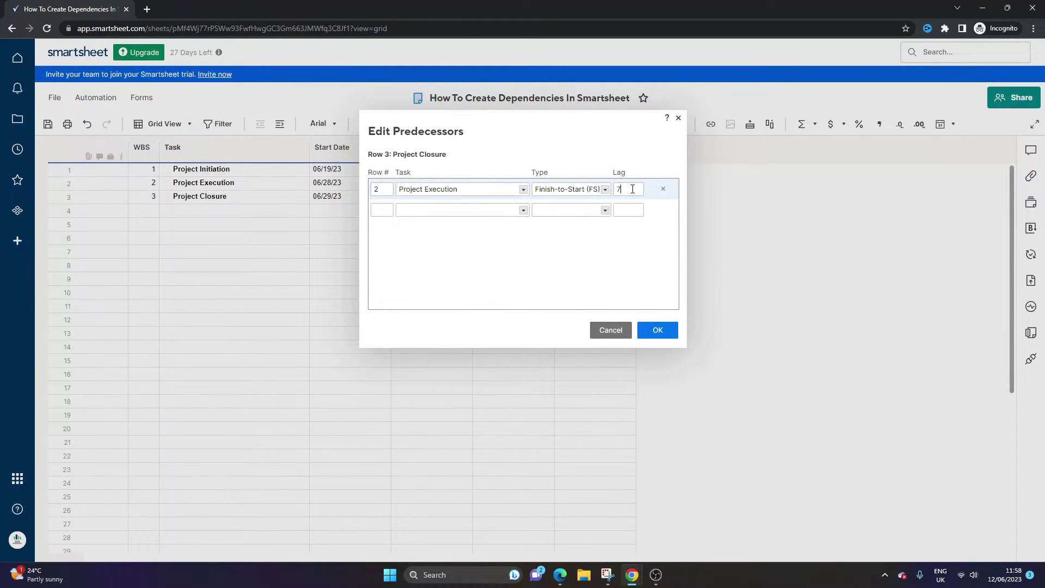
{"action": "type", "text": "7"}
{"action": "left_click", "coordinate": [668, 330]}
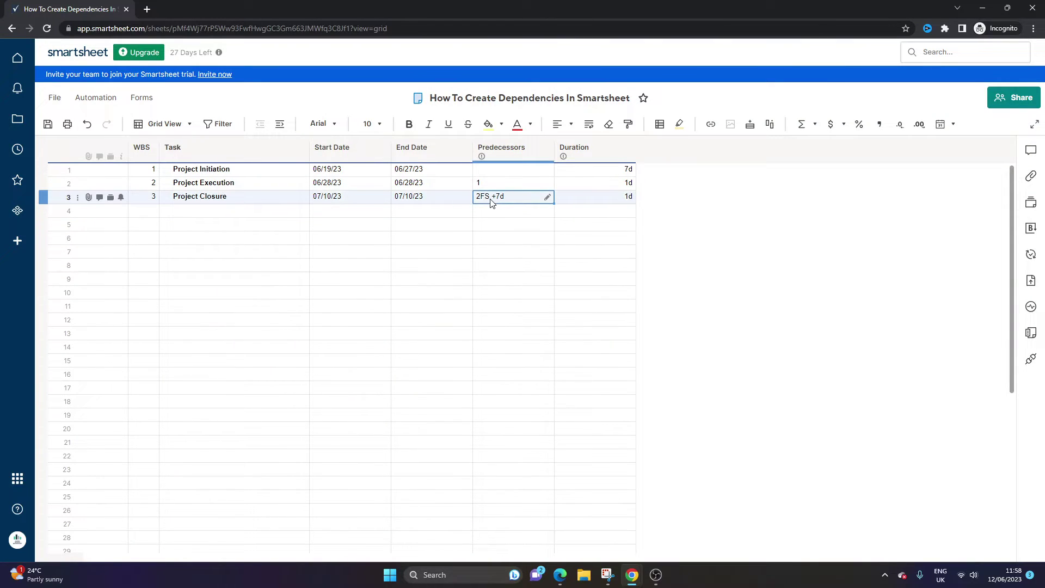
Step: Check Project Closure's start date and predecessor entry, and save the sheet
{"action": "left_click", "coordinate": [346, 198]}
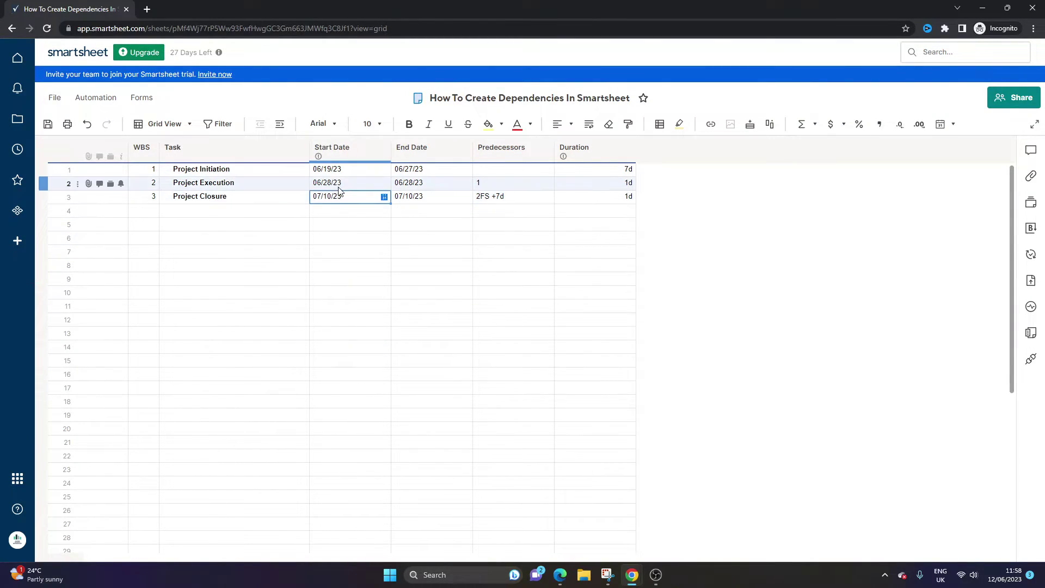
{"action": "left_click", "coordinate": [499, 201]}
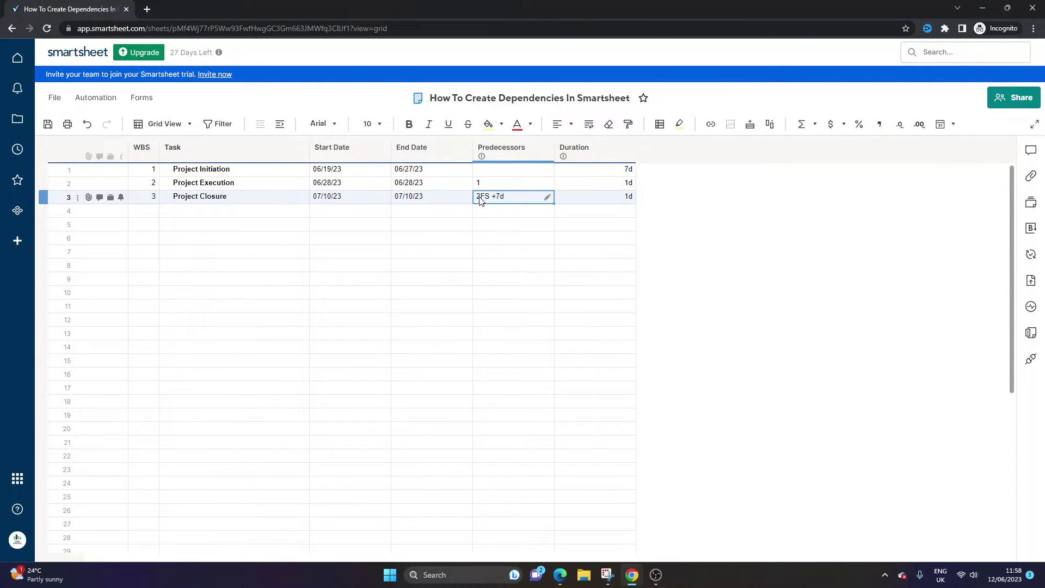
{"action": "key", "text": "Down"}
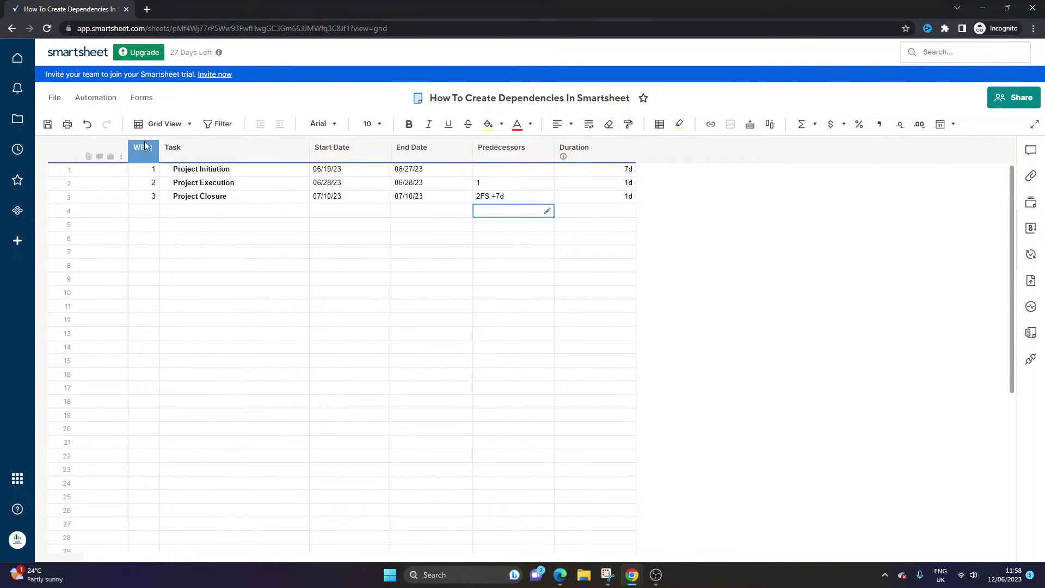
{"action": "left_click", "coordinate": [48, 124]}
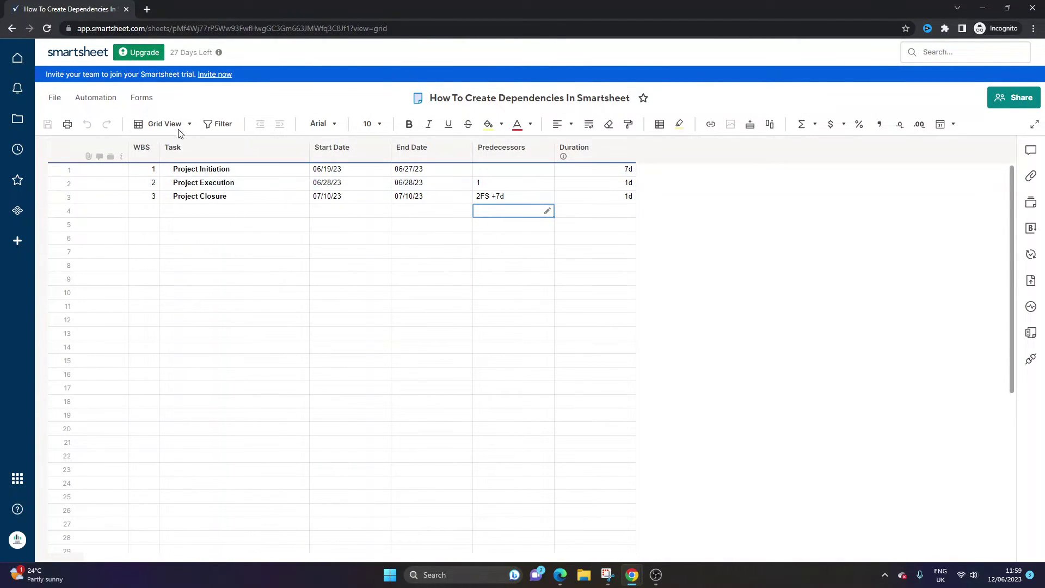
Step: Show the sheet in Gantt view, widen the chart to examine the links between the three tasks, and restore the full grid columns
{"action": "left_click", "coordinate": [164, 123]}
{"action": "left_click", "coordinate": [172, 166]}
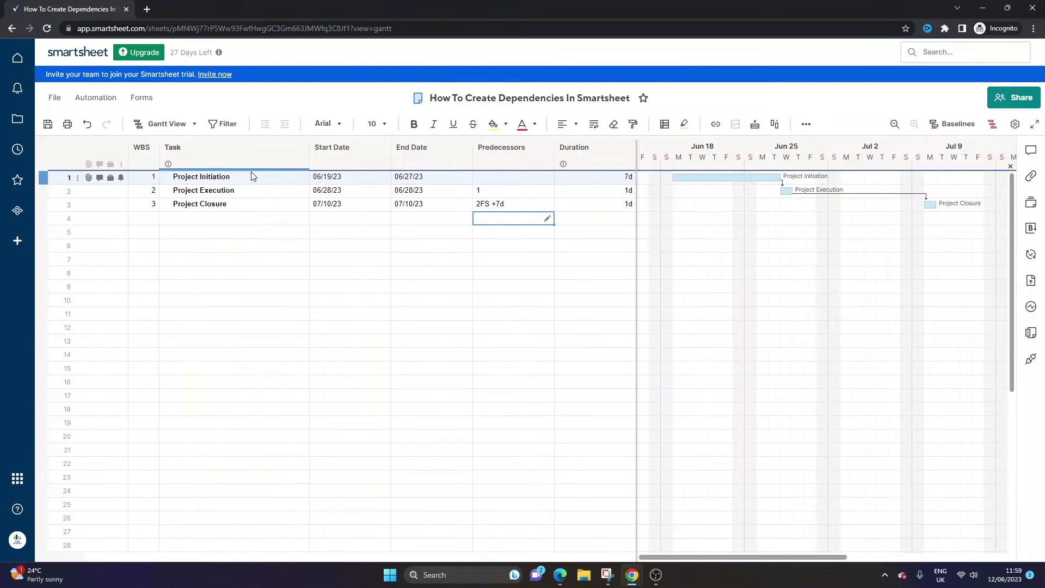
{"action": "left_click_drag", "start_coordinate": [635, 274], "coordinate": [441, 277]}
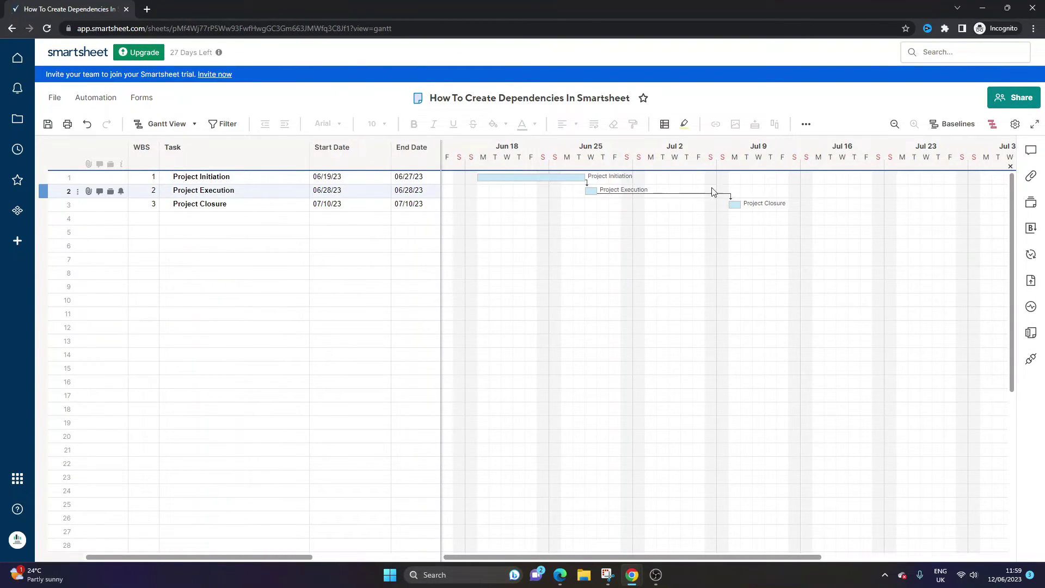
{"action": "left_click", "coordinate": [363, 232]}
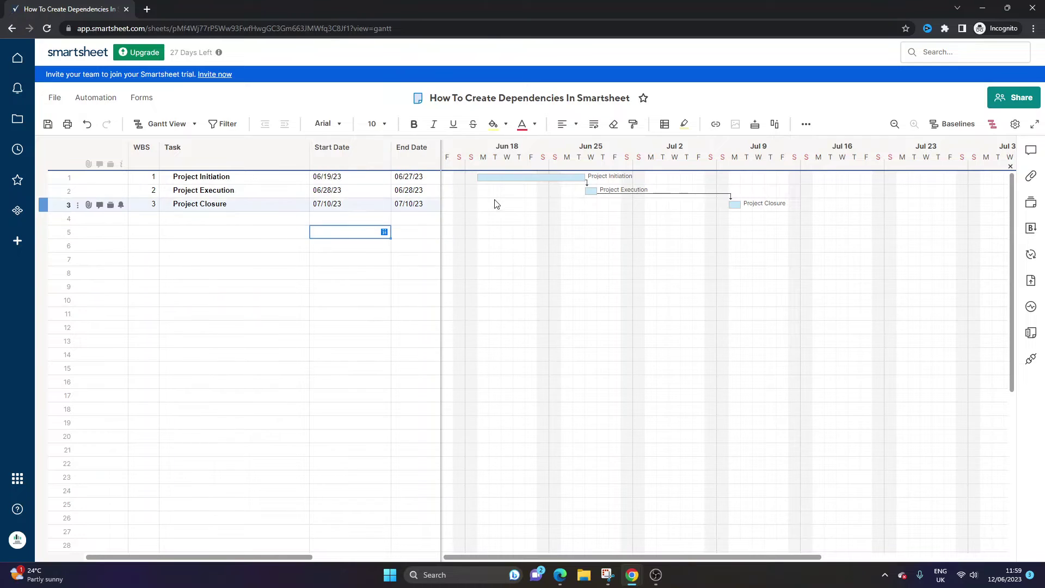
{"action": "left_click_drag", "start_coordinate": [442, 213], "coordinate": [634, 220]}
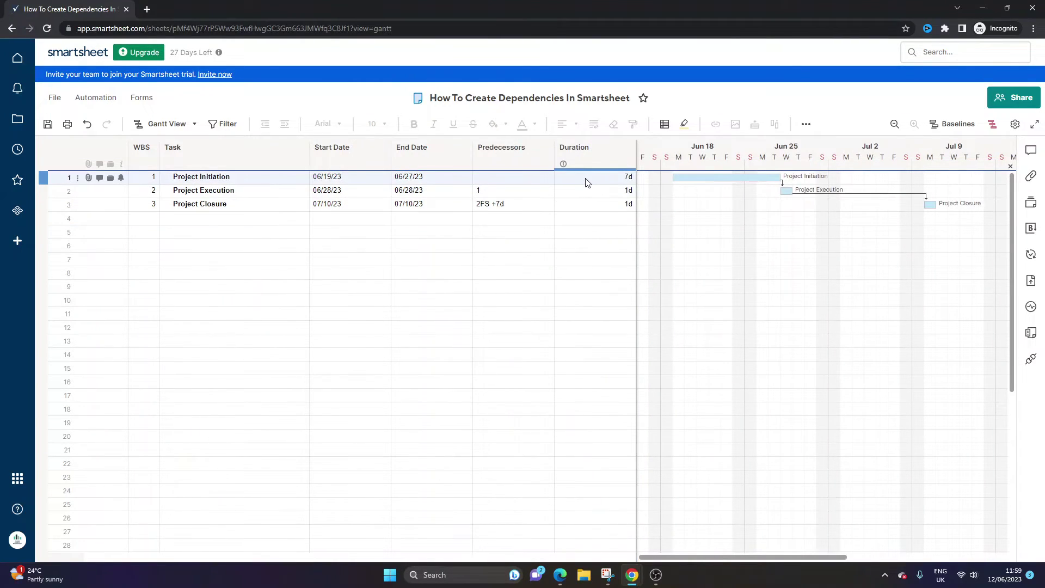
Step: Clear the predecessors of Project Execution and Project Closure
{"action": "left_click", "coordinate": [626, 177]}
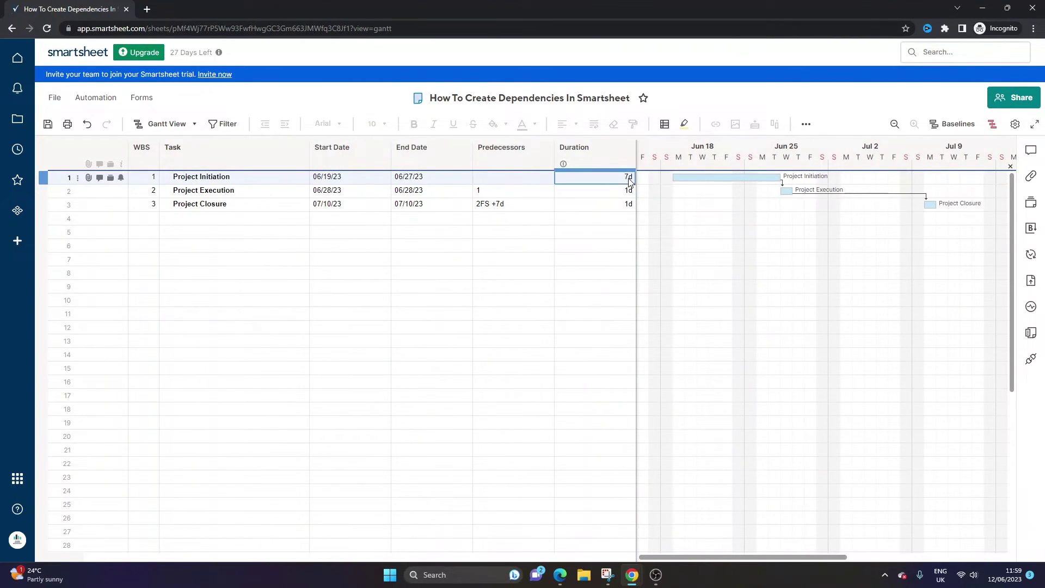
{"action": "left_click", "coordinate": [535, 181]}
{"action": "left_click", "coordinate": [533, 192]}
{"action": "key", "text": "Delete"}
{"action": "left_click", "coordinate": [517, 208]}
{"action": "key", "text": "Delete"}
{"action": "left_click", "coordinate": [534, 233]}
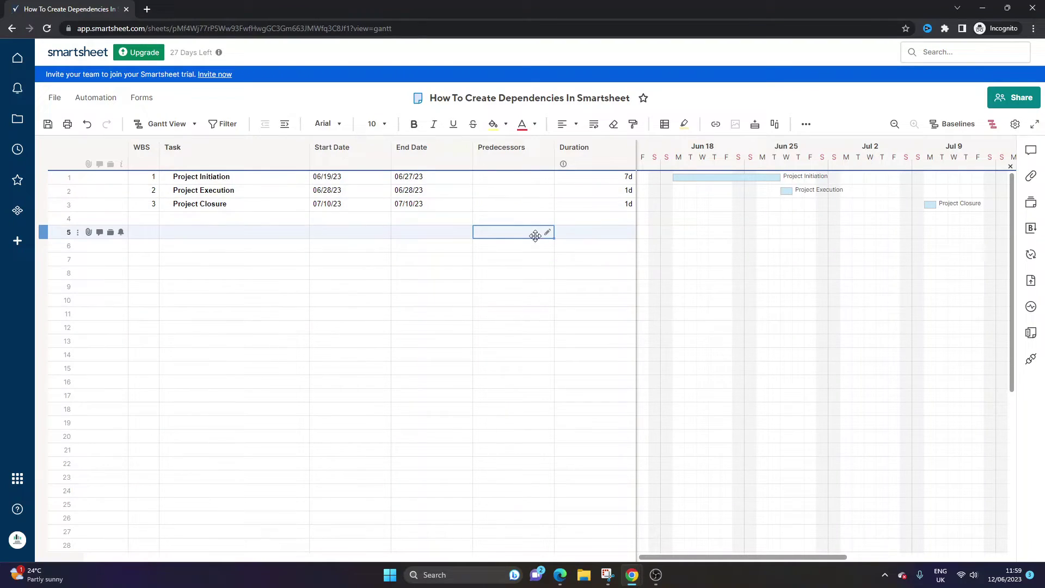
Step: Clear the durations of Project Initiation, Project Execution and Project Closure
{"action": "left_click", "coordinate": [611, 178]}
{"action": "key", "text": "Delete"}
{"action": "left_click", "coordinate": [613, 190]}
{"action": "key", "text": "Delete"}
{"action": "left_click", "coordinate": [614, 204]}
{"action": "key", "text": "Delete"}
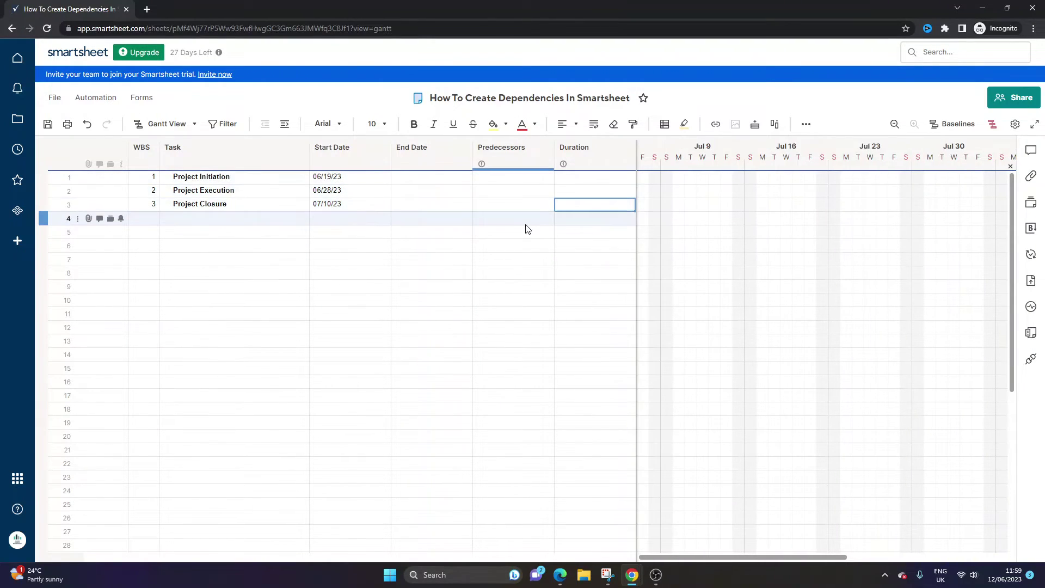
{"action": "left_click", "coordinate": [580, 180]}
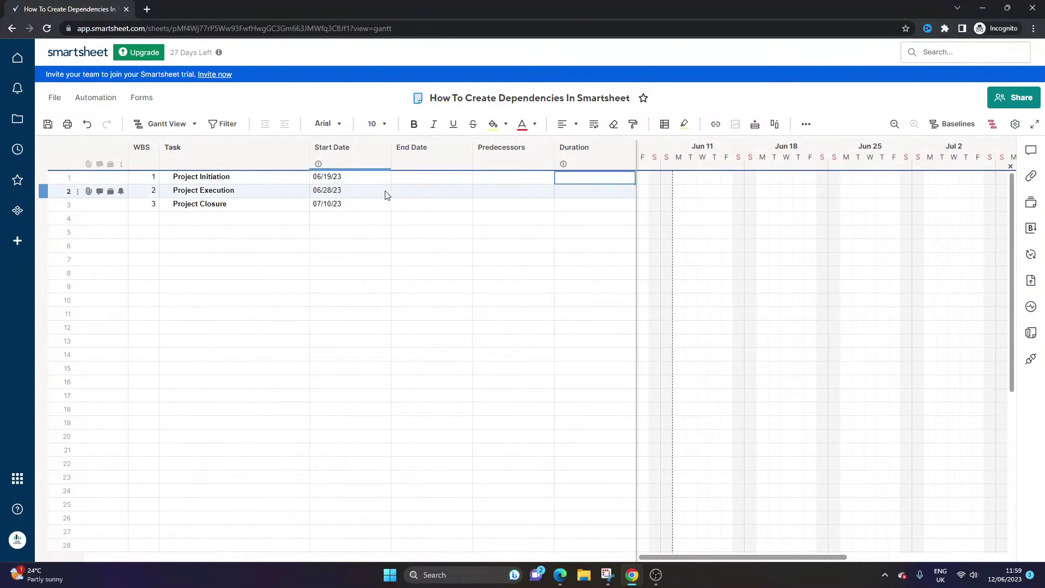
Step: Set the end dates of Project Initiation, Project Execution and Project Closure to 06/19/23, 06/28/23 and 07/10/23, and save the sheet
{"action": "left_click", "coordinate": [427, 181]}
{"action": "left_click", "coordinate": [466, 178]}
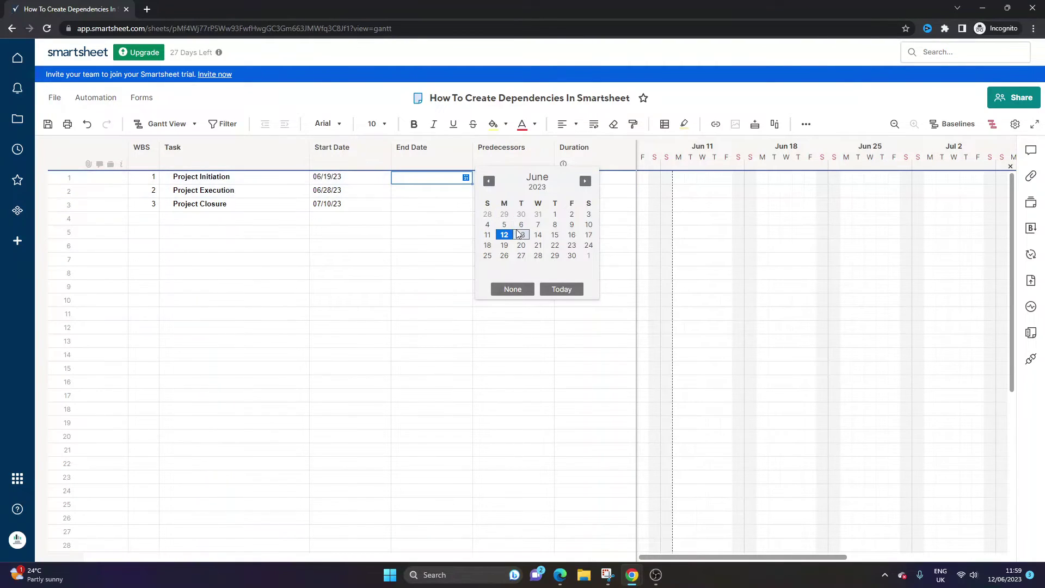
{"action": "left_click", "coordinate": [505, 245]}
{"action": "left_click", "coordinate": [435, 192]}
{"action": "left_click", "coordinate": [466, 191]}
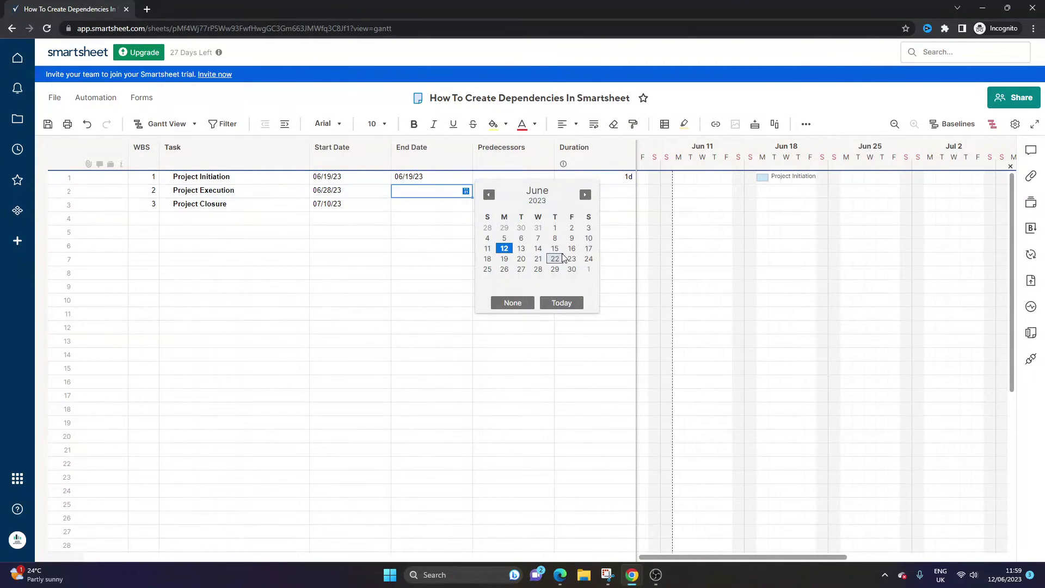
{"action": "left_click", "coordinate": [538, 269]}
{"action": "left_click", "coordinate": [426, 206]}
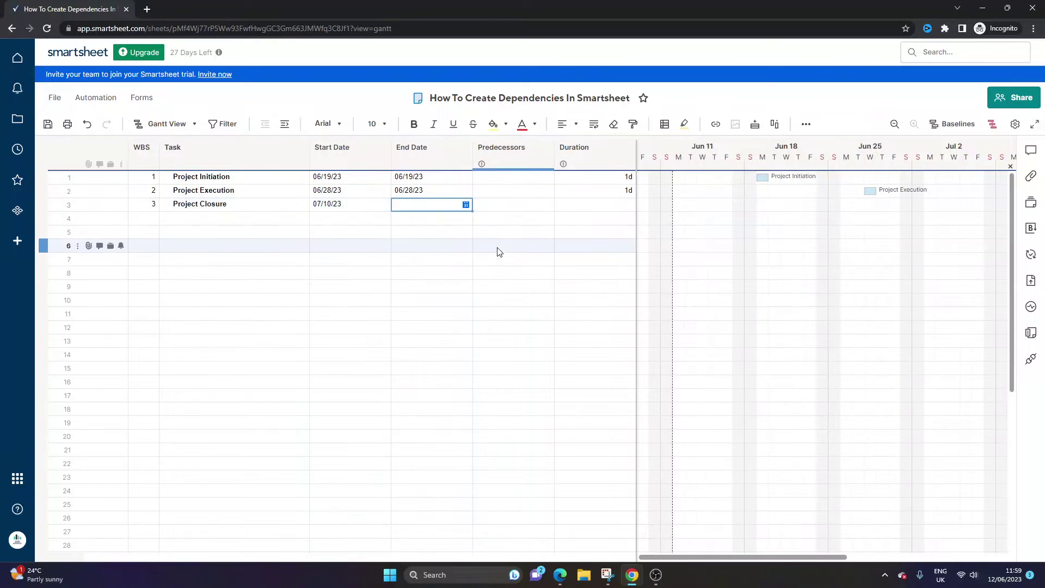
{"action": "left_click", "coordinate": [466, 205]}
{"action": "left_click", "coordinate": [555, 243]}
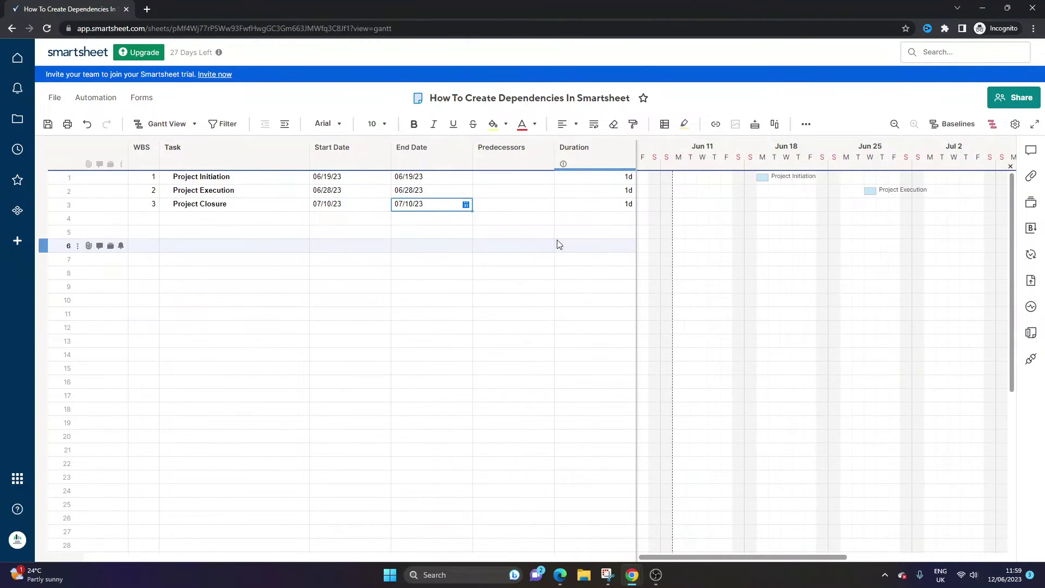
{"action": "left_click", "coordinate": [49, 125]}
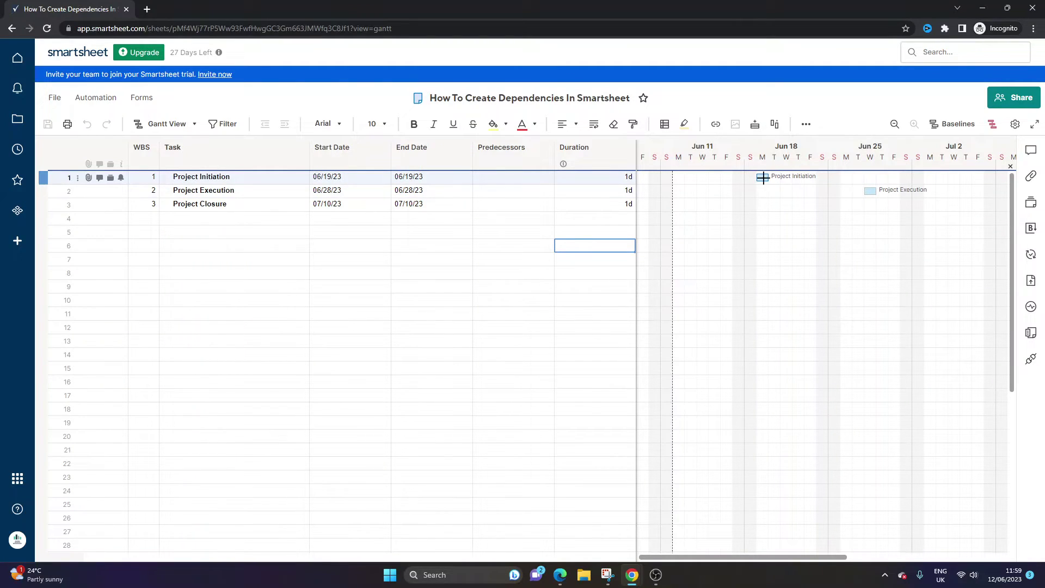
Step: Switch to Grid view and back to Gantt view to bring all three task bars into the chart
{"action": "left_click", "coordinate": [181, 126]}
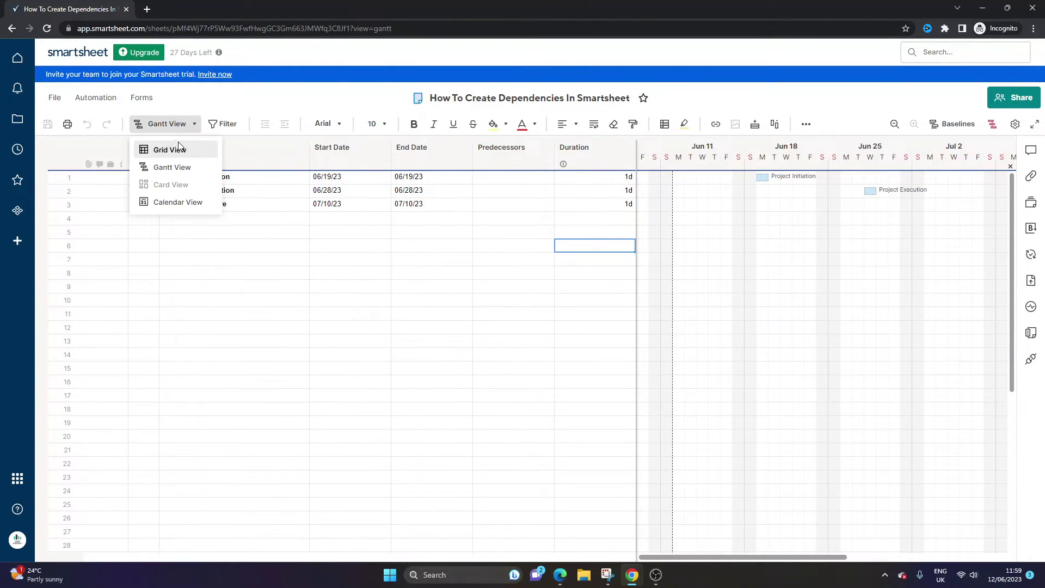
{"action": "left_click", "coordinate": [178, 147]}
{"action": "left_click", "coordinate": [176, 133]}
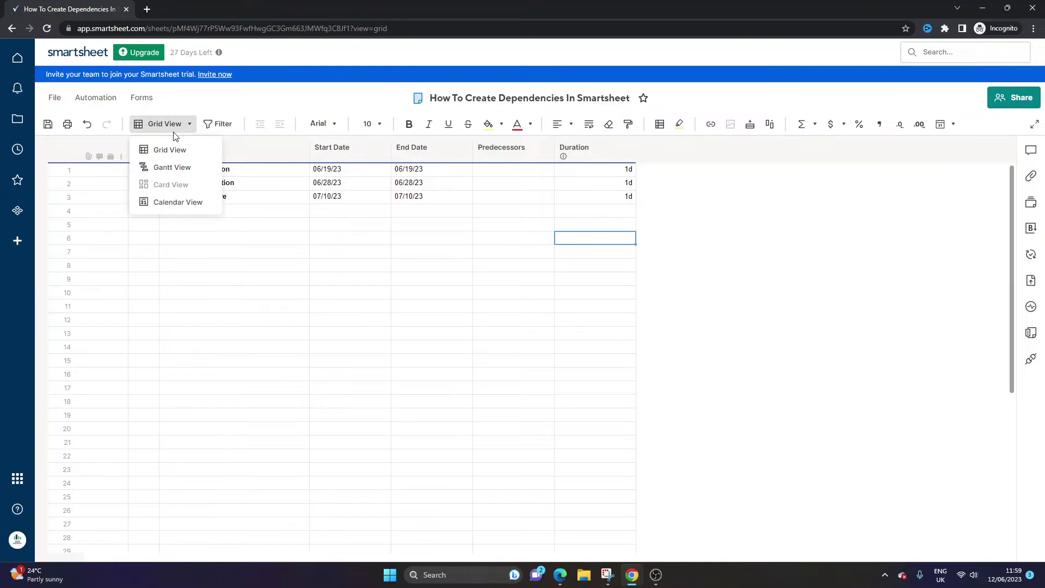
{"action": "left_click", "coordinate": [173, 167]}
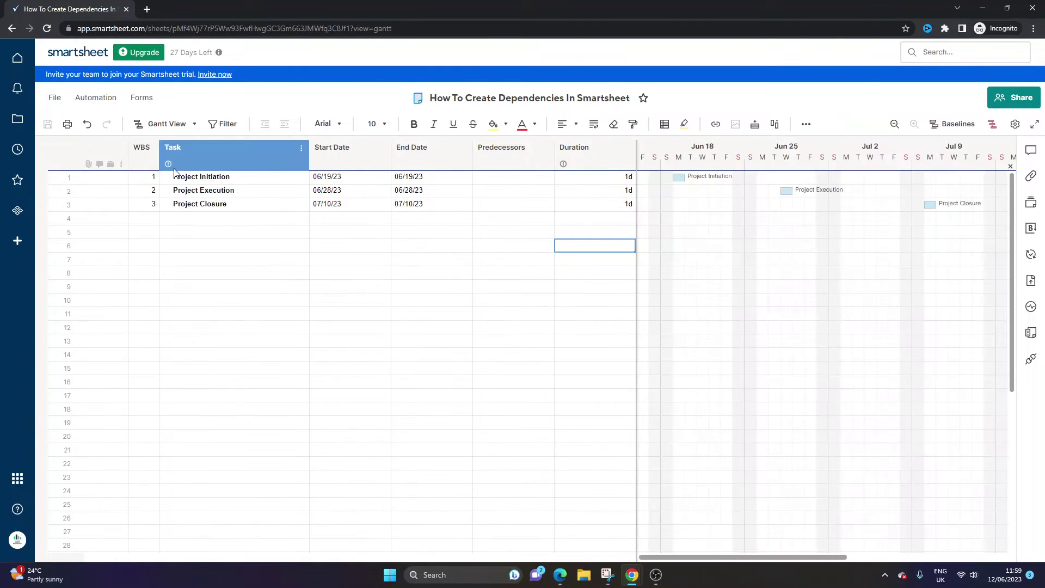
Step: Widen the Gantt chart area and link the Project Initiation bar to the Project Execution bar as its predecessor
{"action": "left_click_drag", "start_coordinate": [635, 303], "coordinate": [407, 283]}
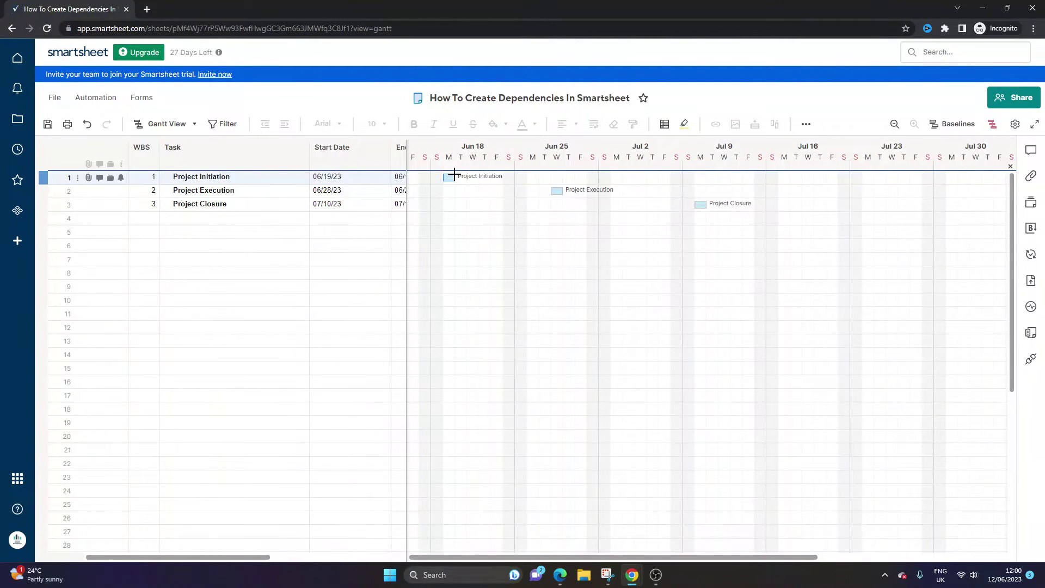
{"action": "mouse_move", "coordinate": [452, 176]}
{"action": "left_mouse_down"}
{"action": "mouse_move", "coordinate": [488, 175]}
{"action": "mouse_move", "coordinate": [439, 180]}
{"action": "mouse_move", "coordinate": [464, 168]}
{"action": "mouse_move", "coordinate": [522, 193]}
{"action": "mouse_move", "coordinate": [450, 178]}
{"action": "left_mouse_up"}
{"action": "left_click", "coordinate": [483, 168]}
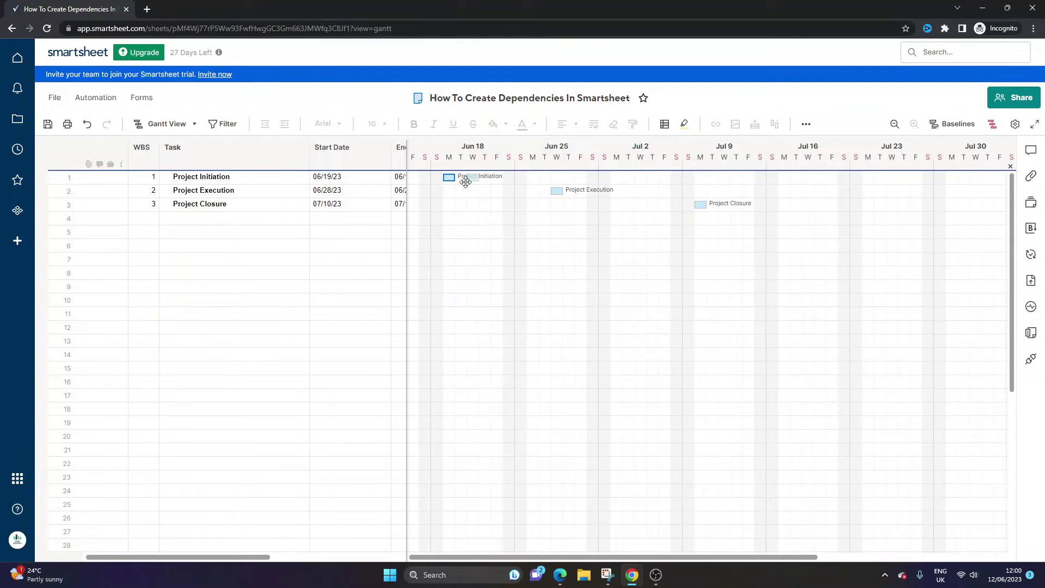
{"action": "left_click", "coordinate": [451, 178]}
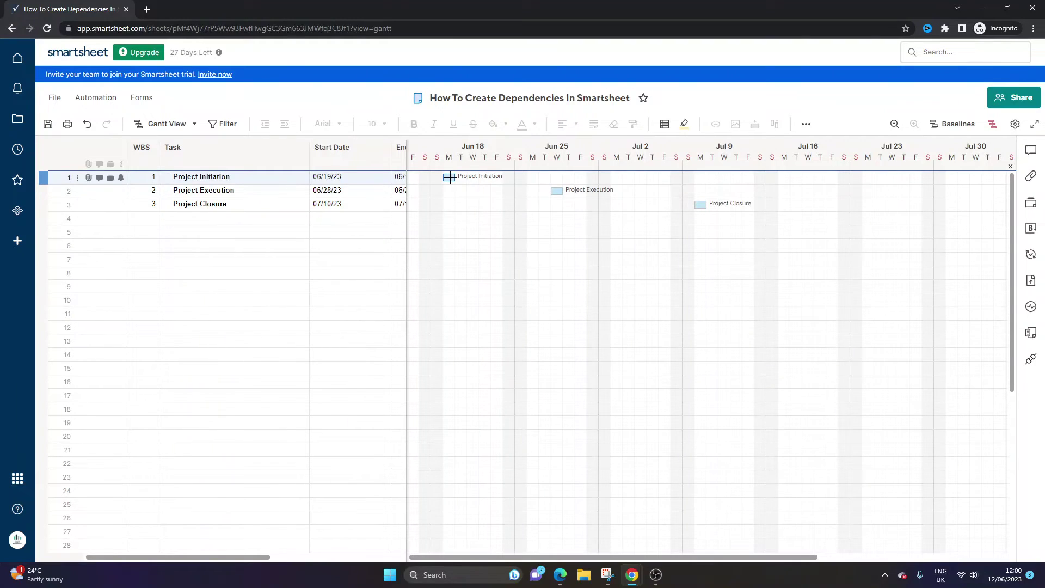
{"action": "left_click_drag", "start_coordinate": [462, 180], "coordinate": [552, 189]}
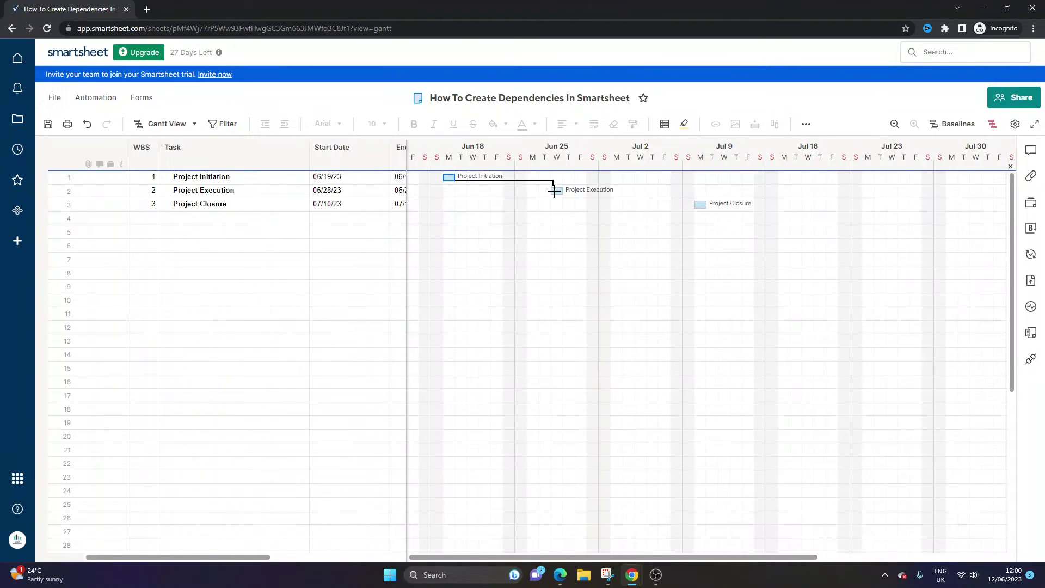
{"action": "left_click_drag", "start_coordinate": [553, 191], "coordinate": [555, 192]}
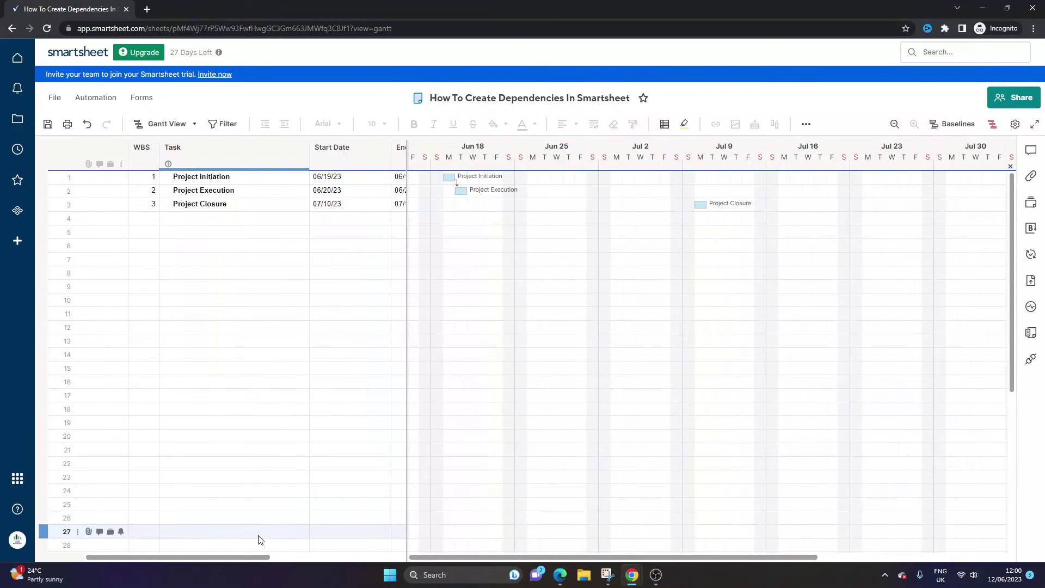
{"action": "left_click_drag", "start_coordinate": [270, 556], "coordinate": [200, 547]}
{"action": "left_click", "coordinate": [350, 259]}
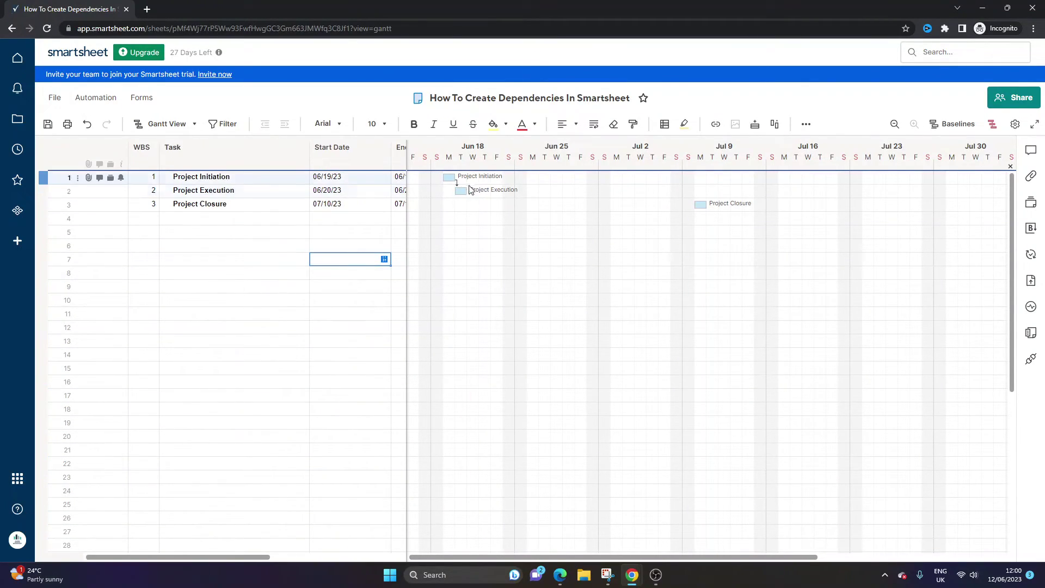
Step: Link the Project Execution bar to the Project Closure bar in the chart, making Project Execution its predecessor
{"action": "left_click_drag", "start_coordinate": [470, 189], "coordinate": [704, 203]}
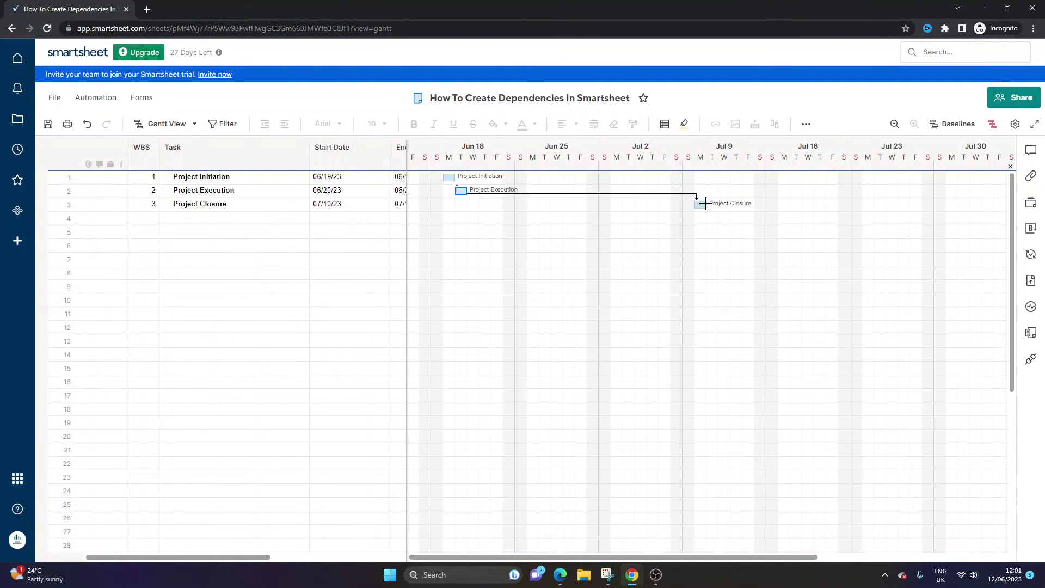
{"action": "mouse_move", "coordinate": [713, 204]}
{"action": "left_mouse_down"}
{"action": "mouse_move", "coordinate": [726, 198]}
{"action": "mouse_move", "coordinate": [716, 202]}
{"action": "left_mouse_up"}
{"action": "mouse_move", "coordinate": [717, 200]}
{"action": "left_mouse_down"}
{"action": "mouse_move", "coordinate": [756, 198]}
{"action": "mouse_move", "coordinate": [724, 203]}
{"action": "left_mouse_up"}
{"action": "left_click", "coordinate": [363, 233]}
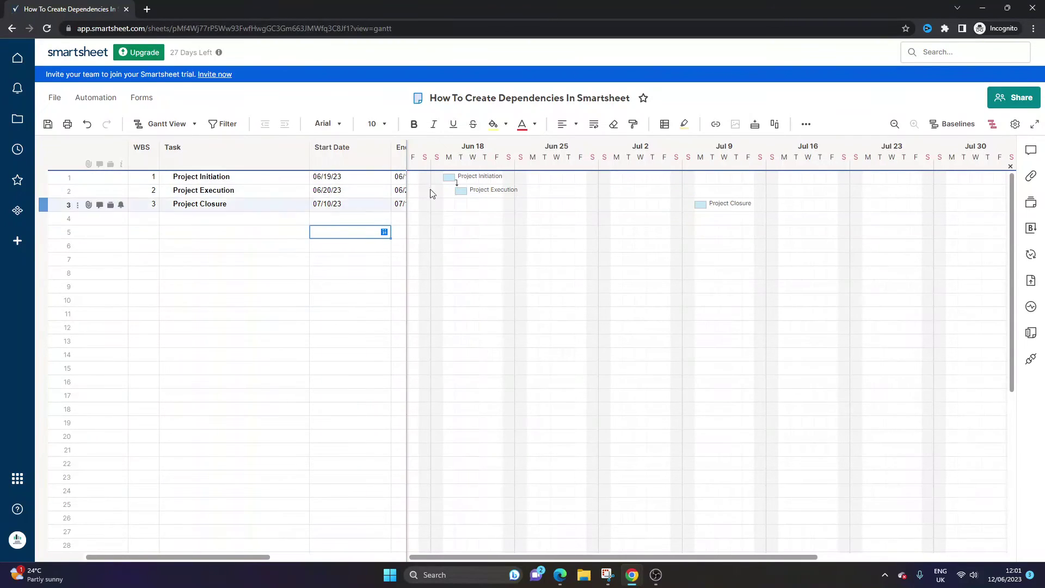
{"action": "left_click_drag", "start_coordinate": [467, 190], "coordinate": [693, 207]}
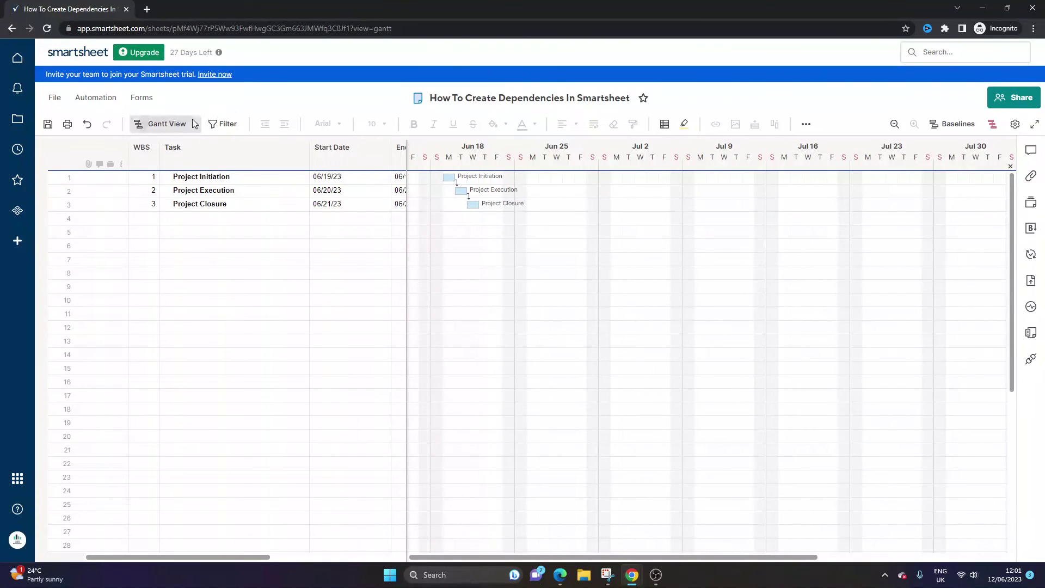
Step: Switch to Grid view and check the Predecessors, Duration, Start Date and End Date columns of the linked tasks
{"action": "left_click", "coordinate": [166, 123]}
{"action": "left_click", "coordinate": [166, 147]}
{"action": "left_click", "coordinate": [496, 201]}
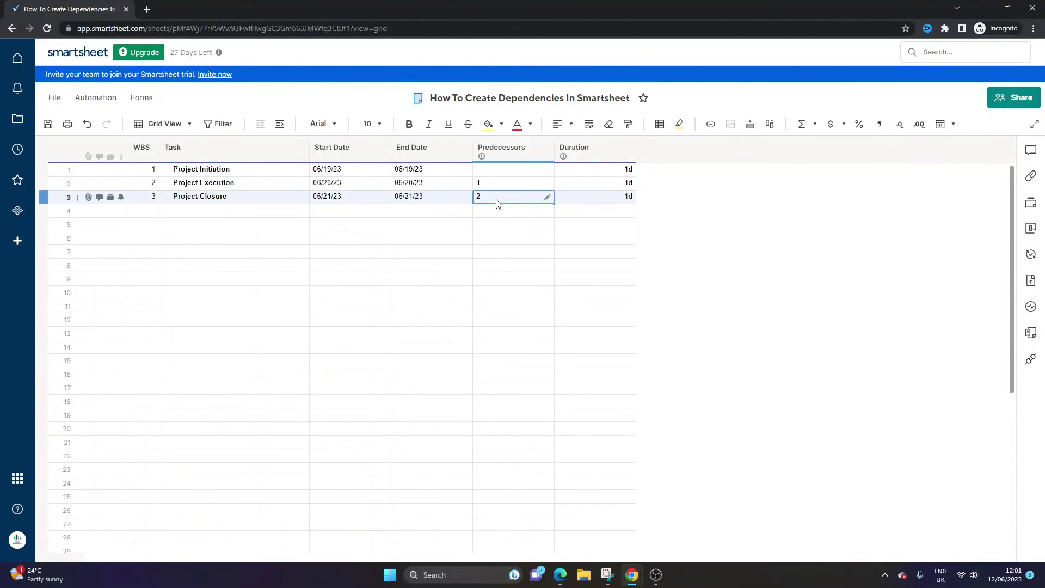
{"action": "left_click", "coordinate": [487, 170]}
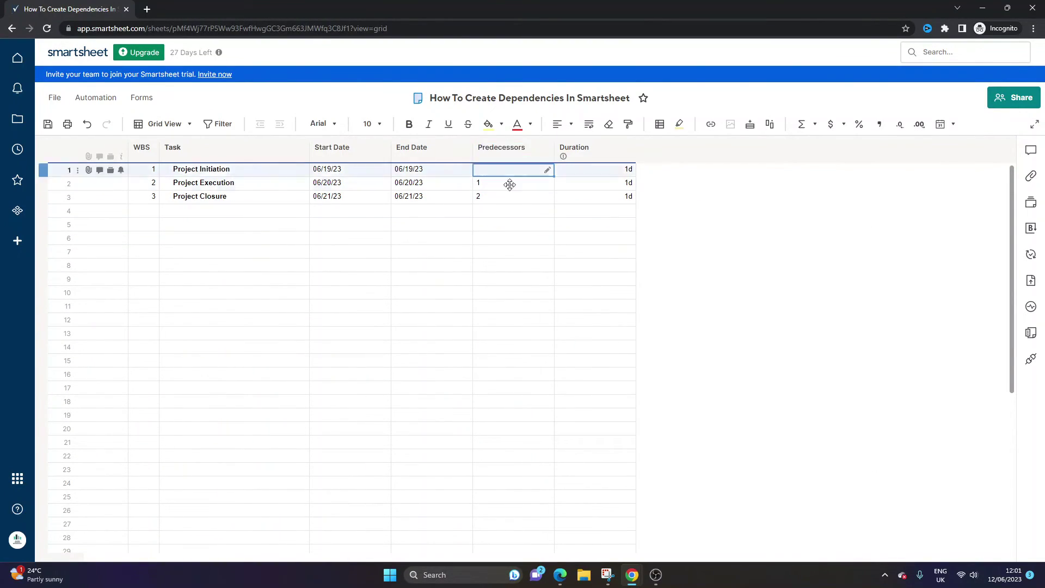
{"action": "left_click", "coordinate": [586, 149]}
{"action": "left_click", "coordinate": [513, 151]}
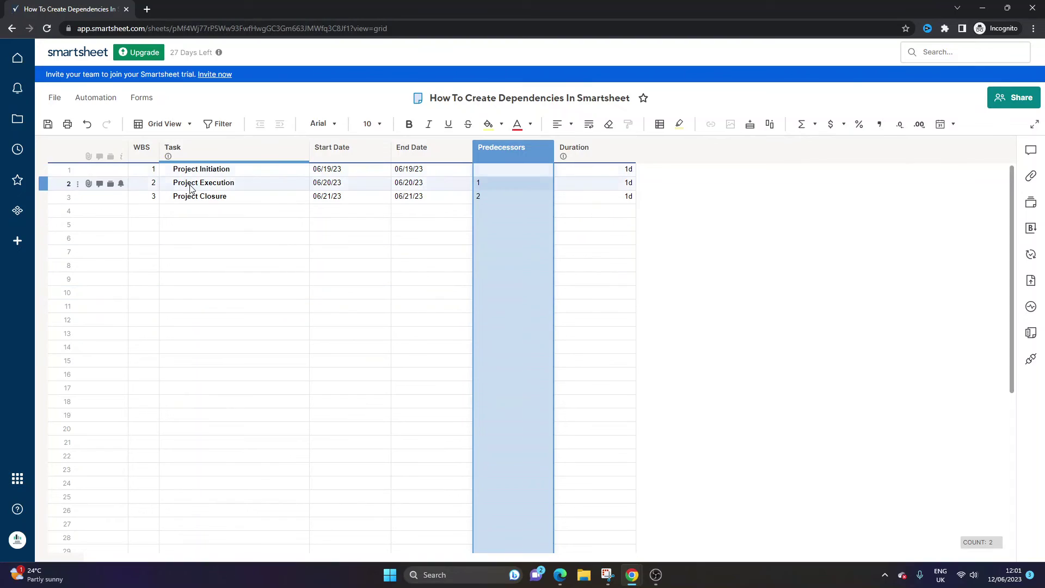
{"action": "left_click", "coordinate": [354, 153]}
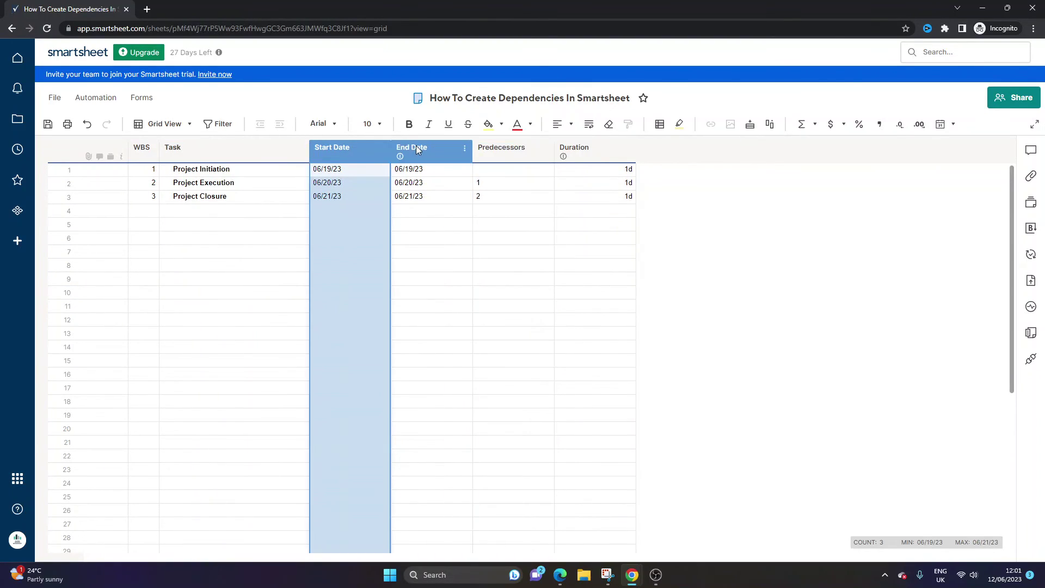
{"action": "left_click", "coordinate": [492, 147]}
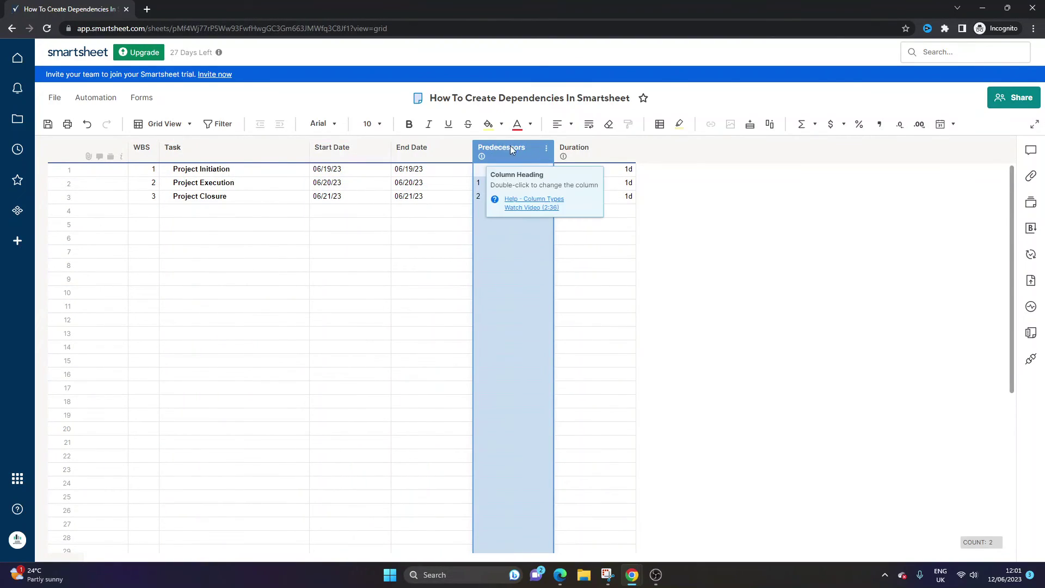
{"action": "left_click", "coordinate": [573, 145]}
{"action": "left_click", "coordinate": [362, 154]}
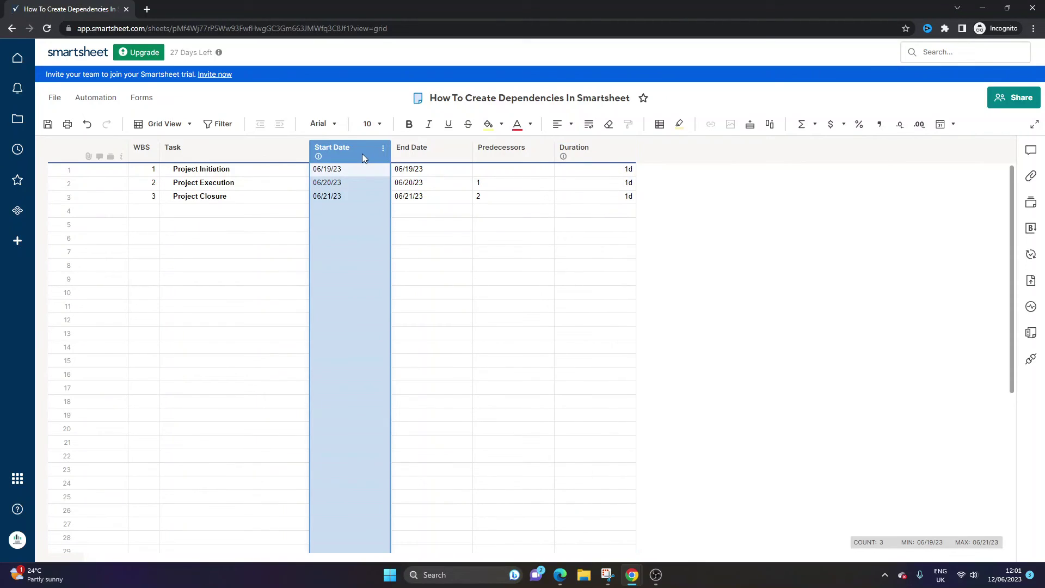
Step: Review the sheet's dependency settings in the project settings and accept them without changes
{"action": "right_click", "coordinate": [191, 152]}
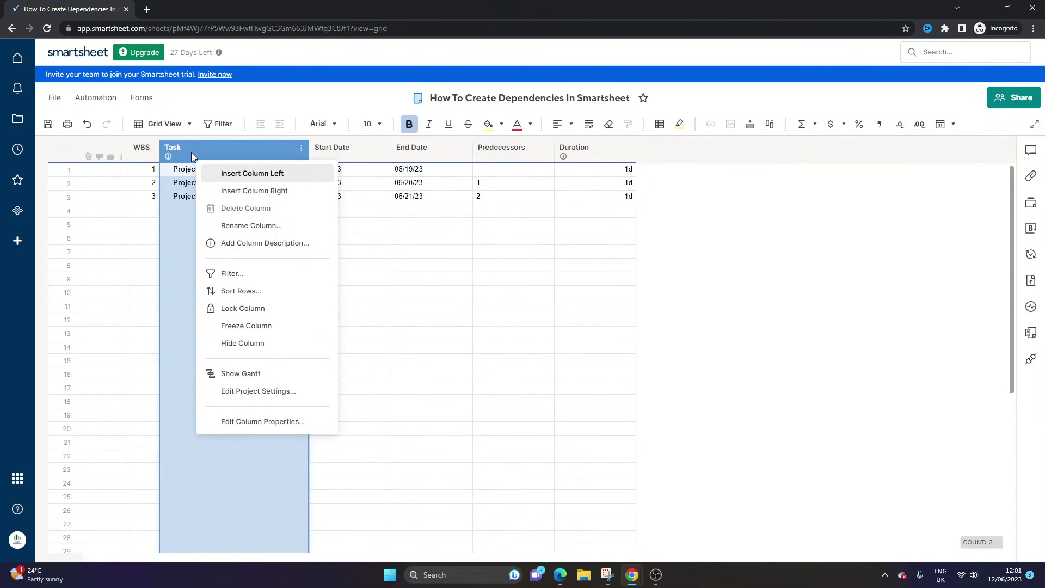
{"action": "left_click", "coordinate": [294, 391]}
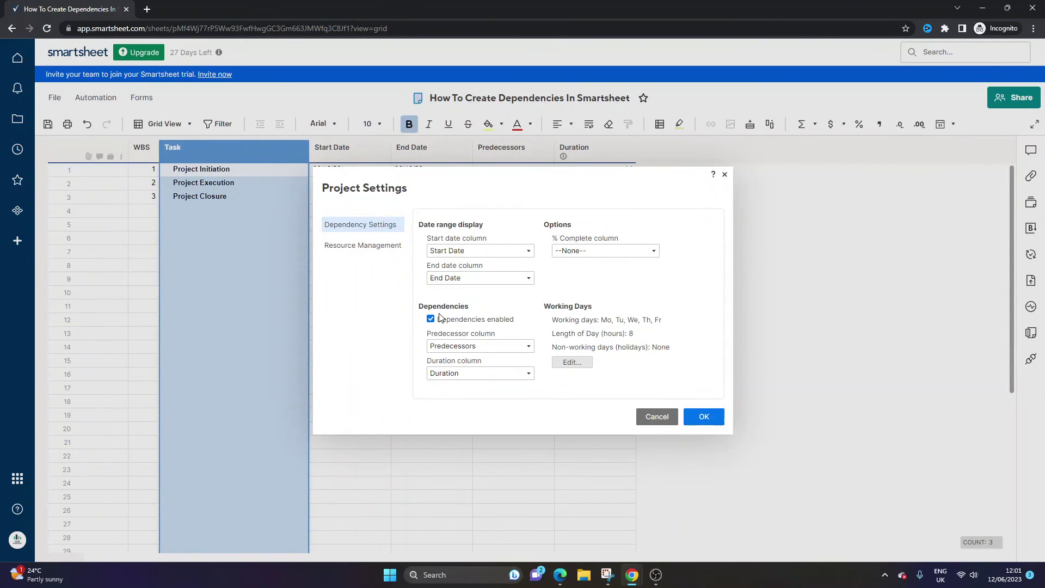
{"action": "left_click", "coordinate": [704, 416]}
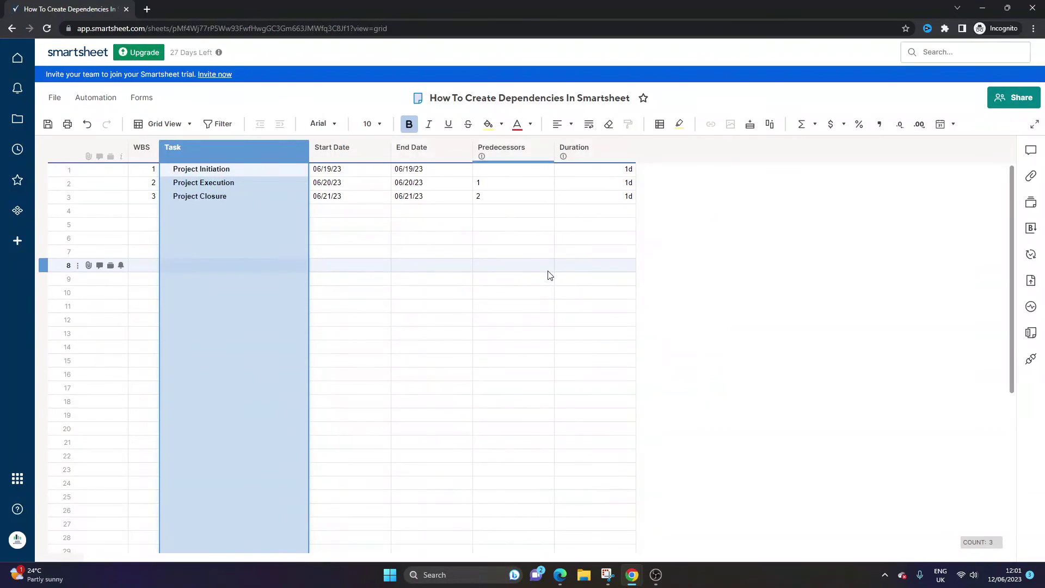